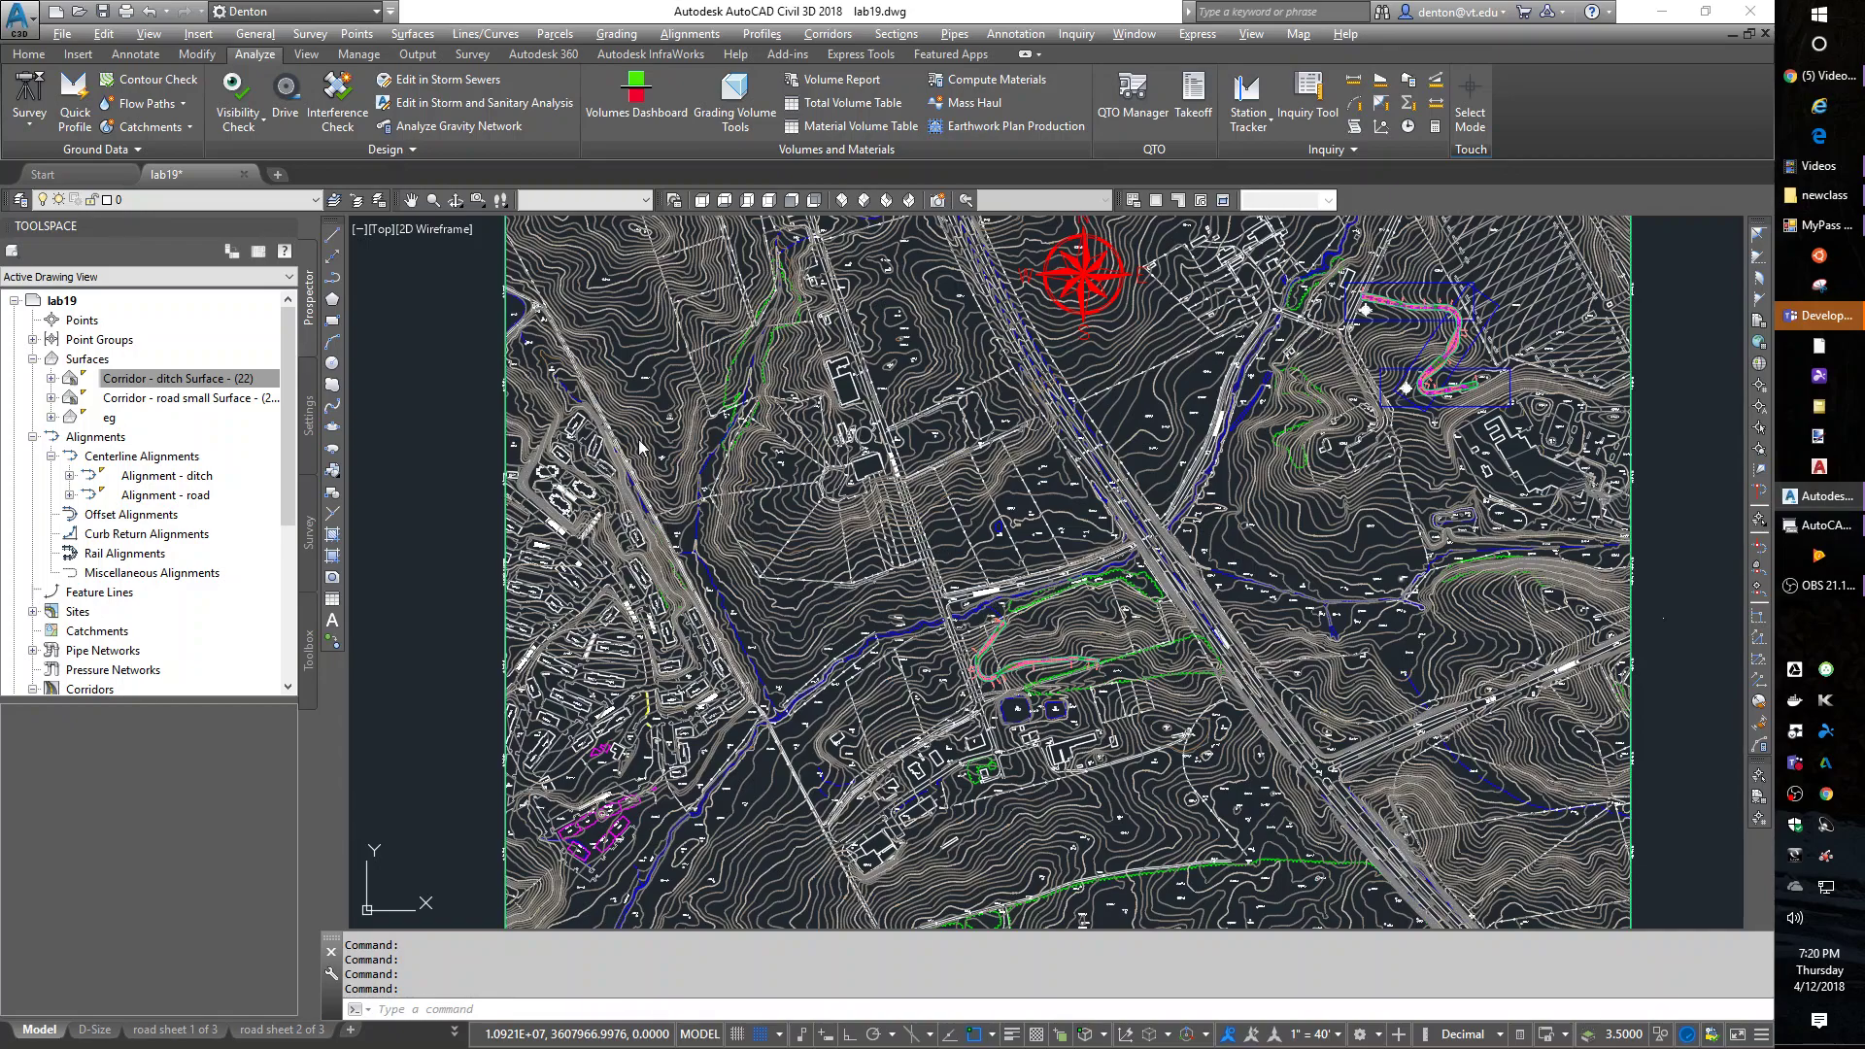
- Freeze the C-TOPO2 layer so its contours are hidden
click(255, 201)
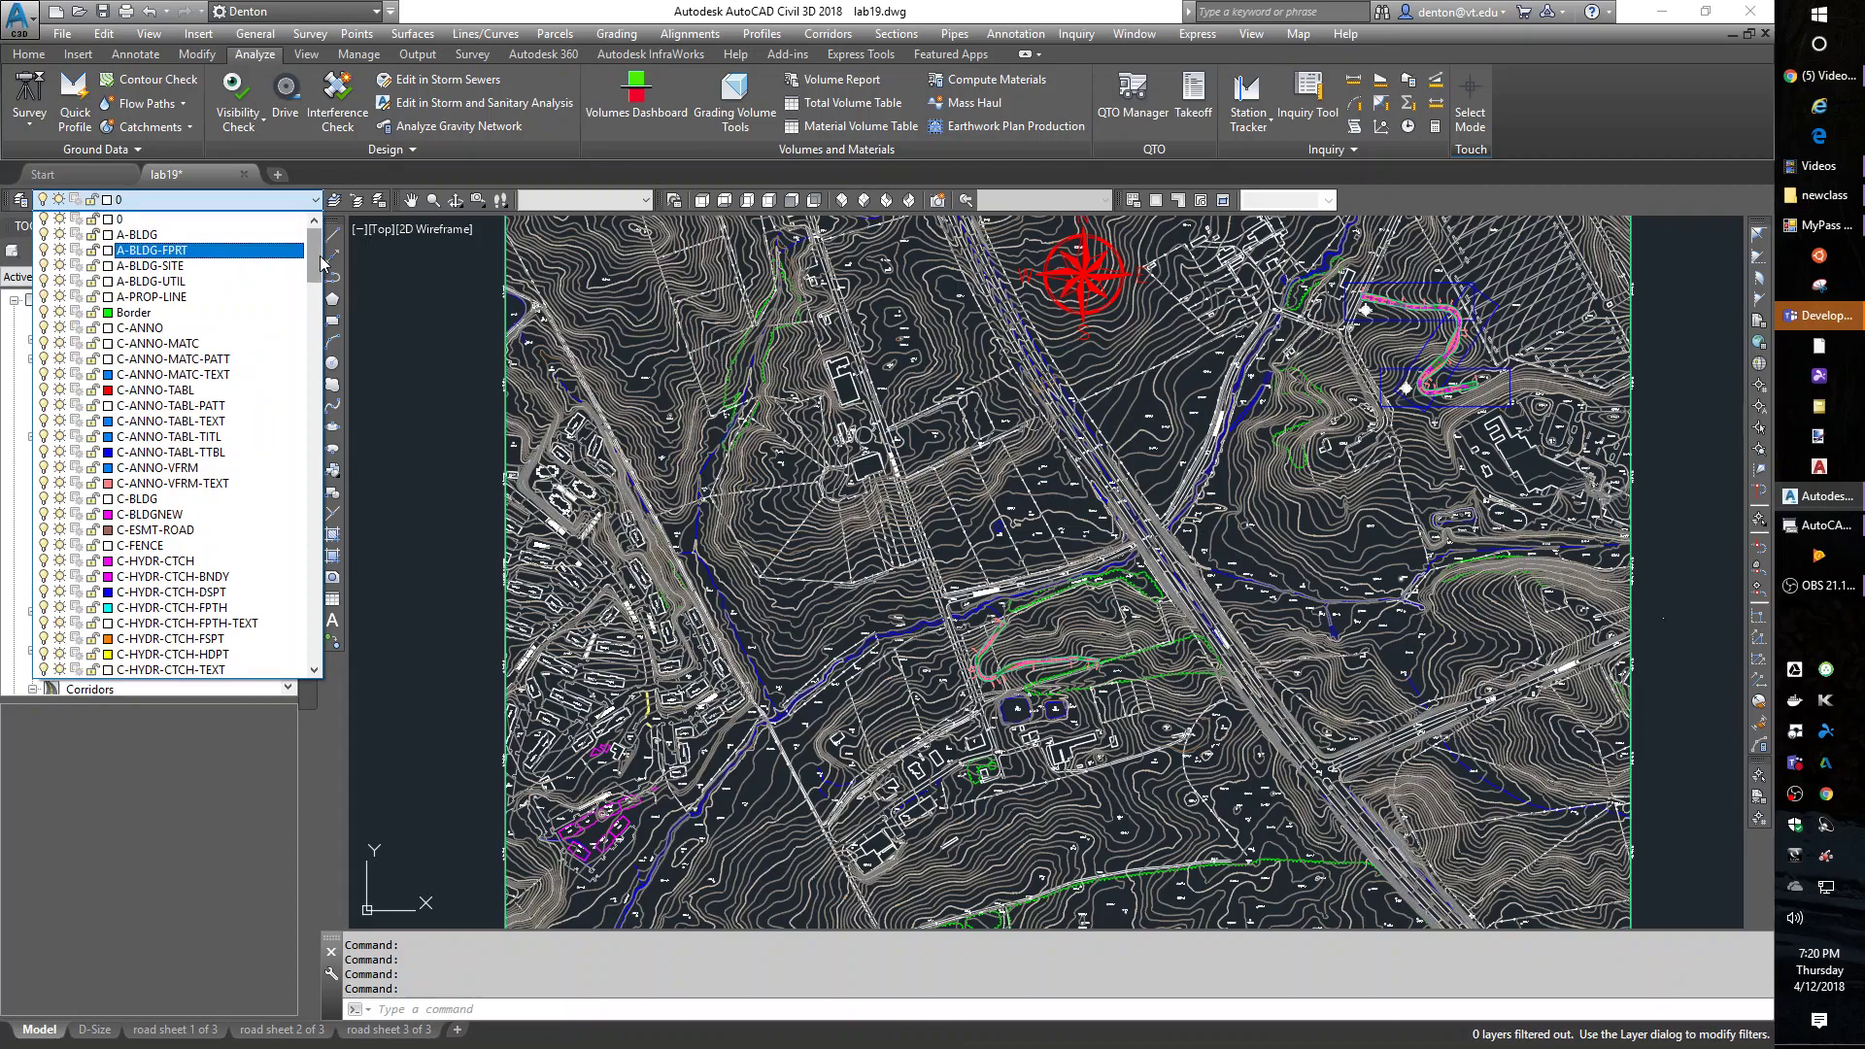
drag(314, 260, 337, 555)
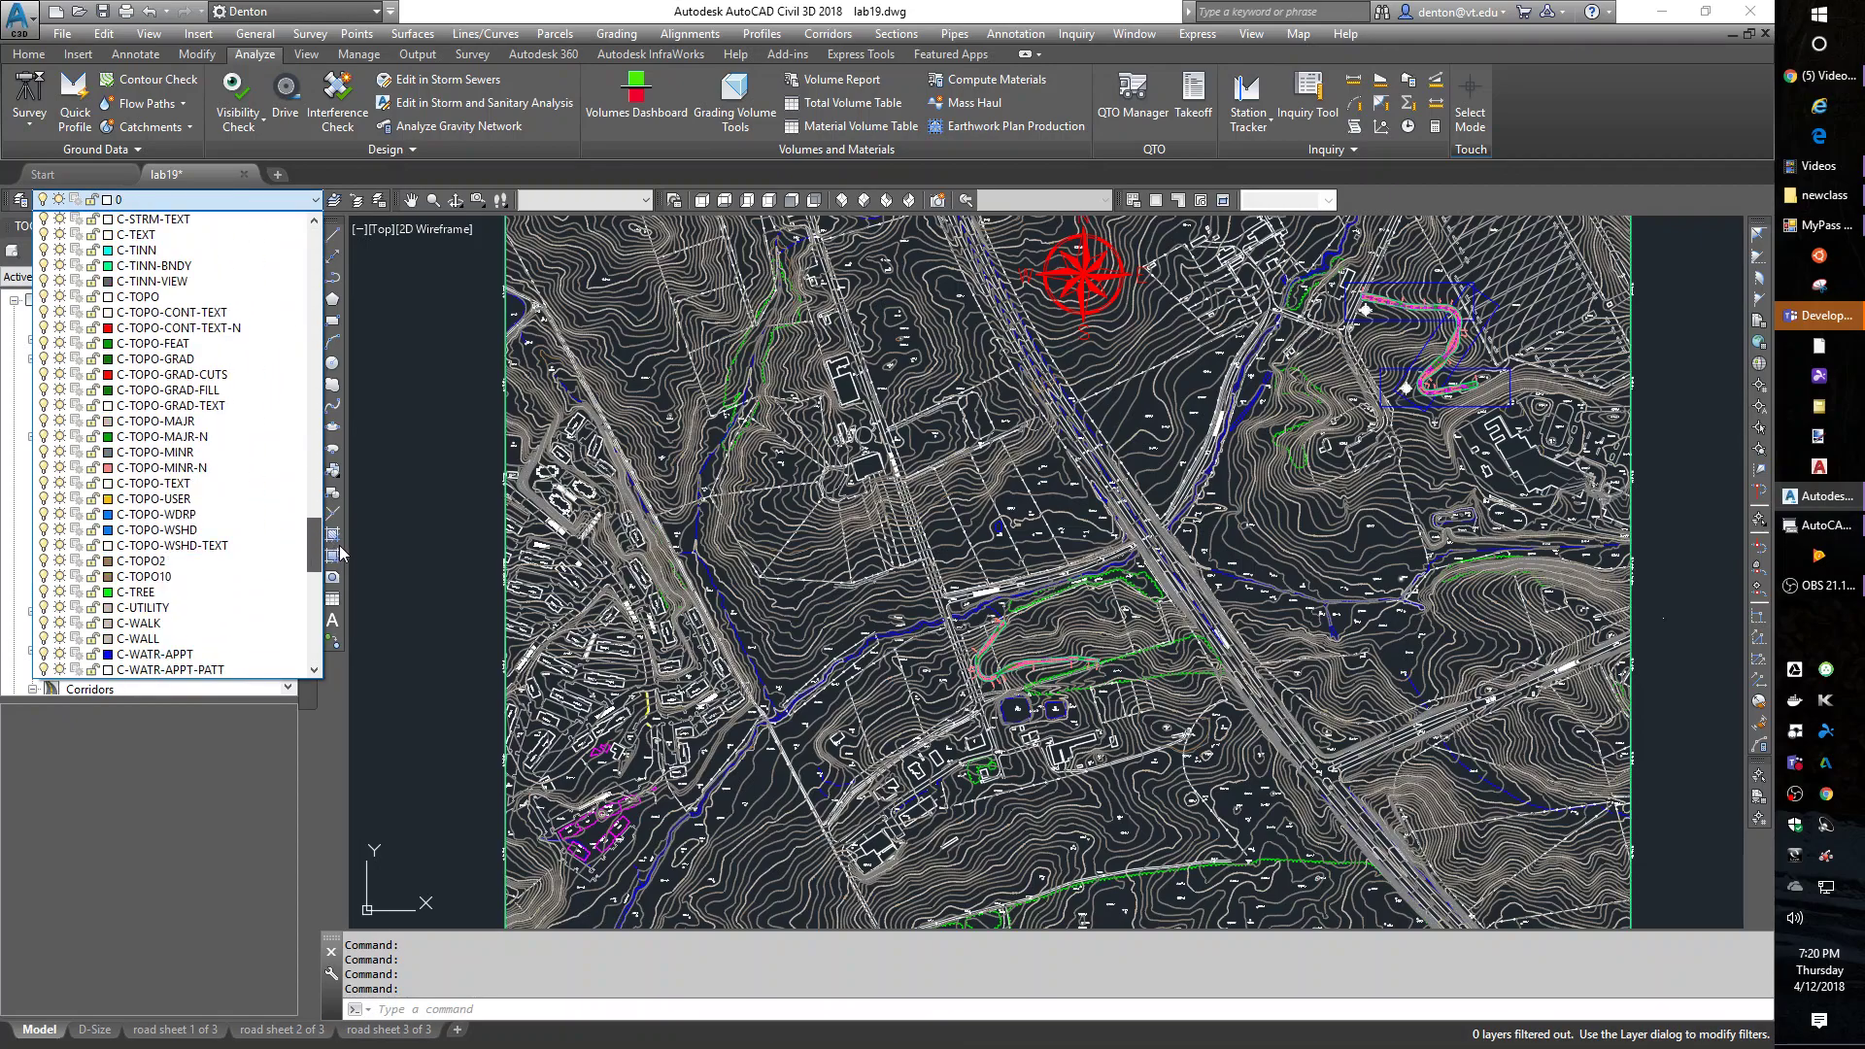
click(61, 562)
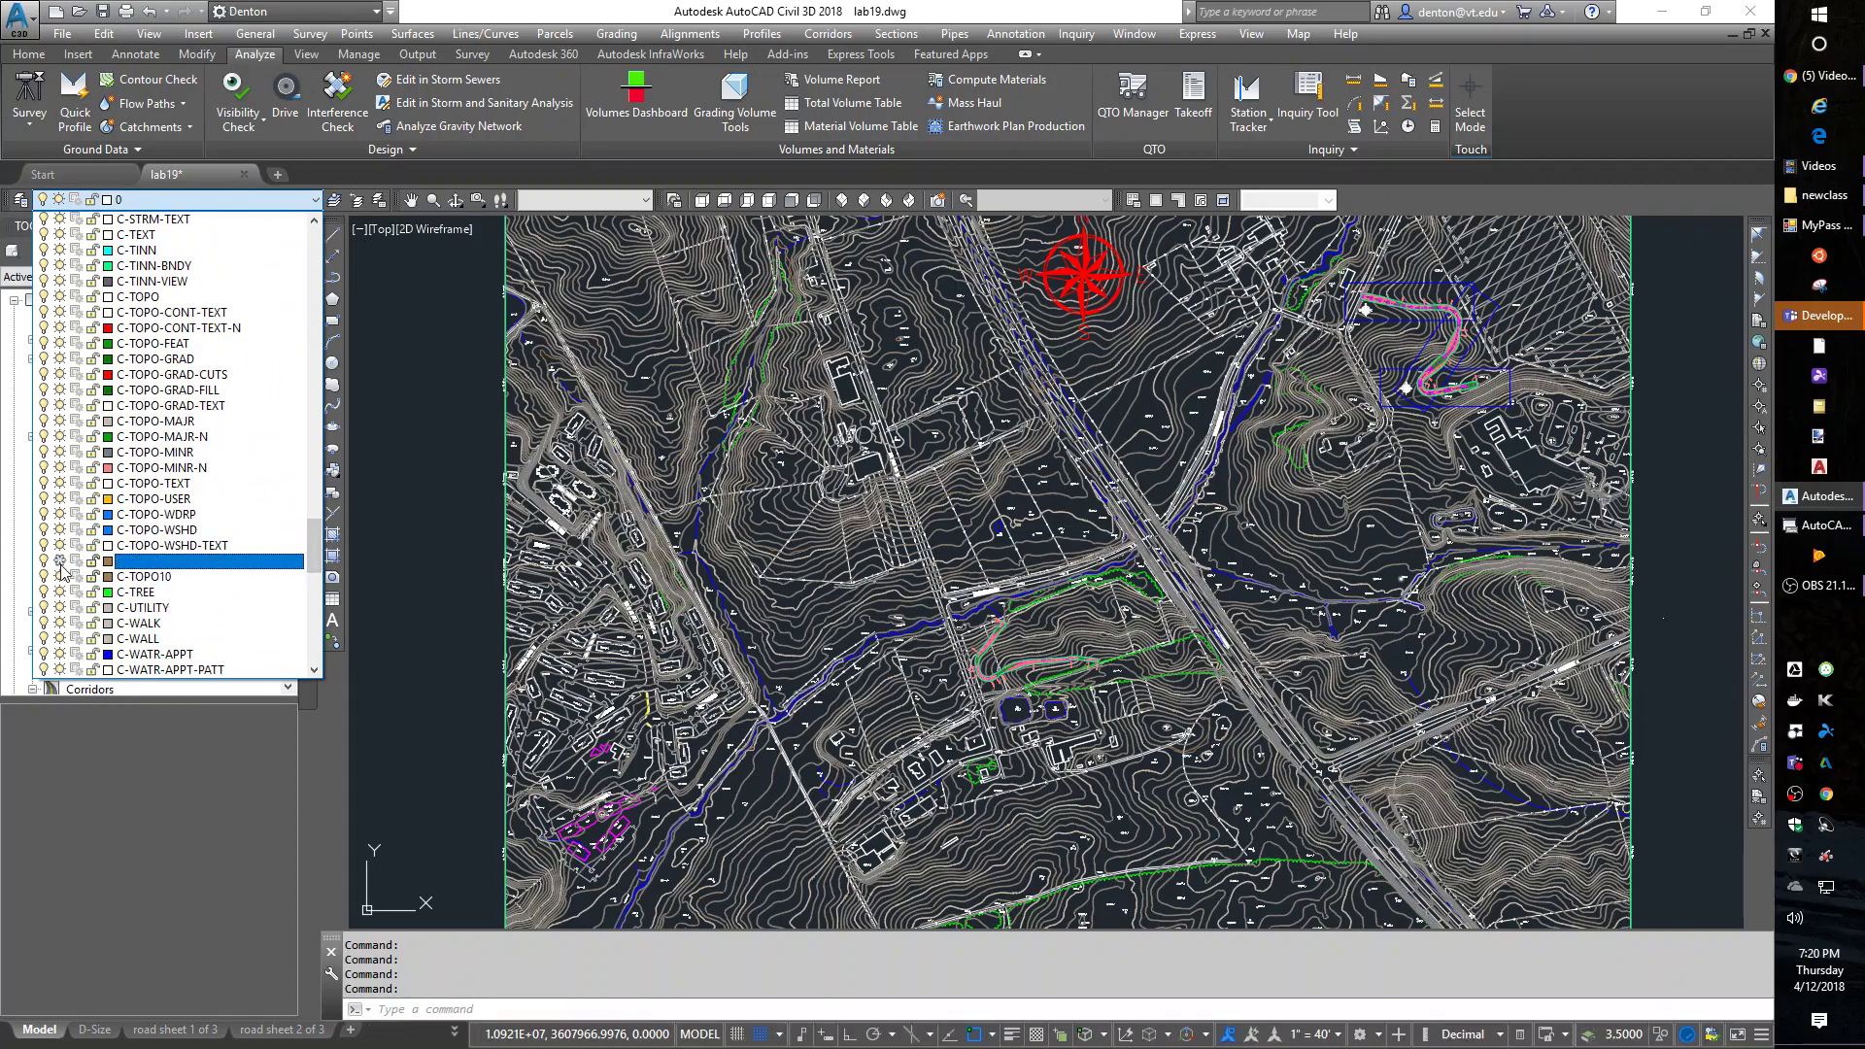
click(393, 580)
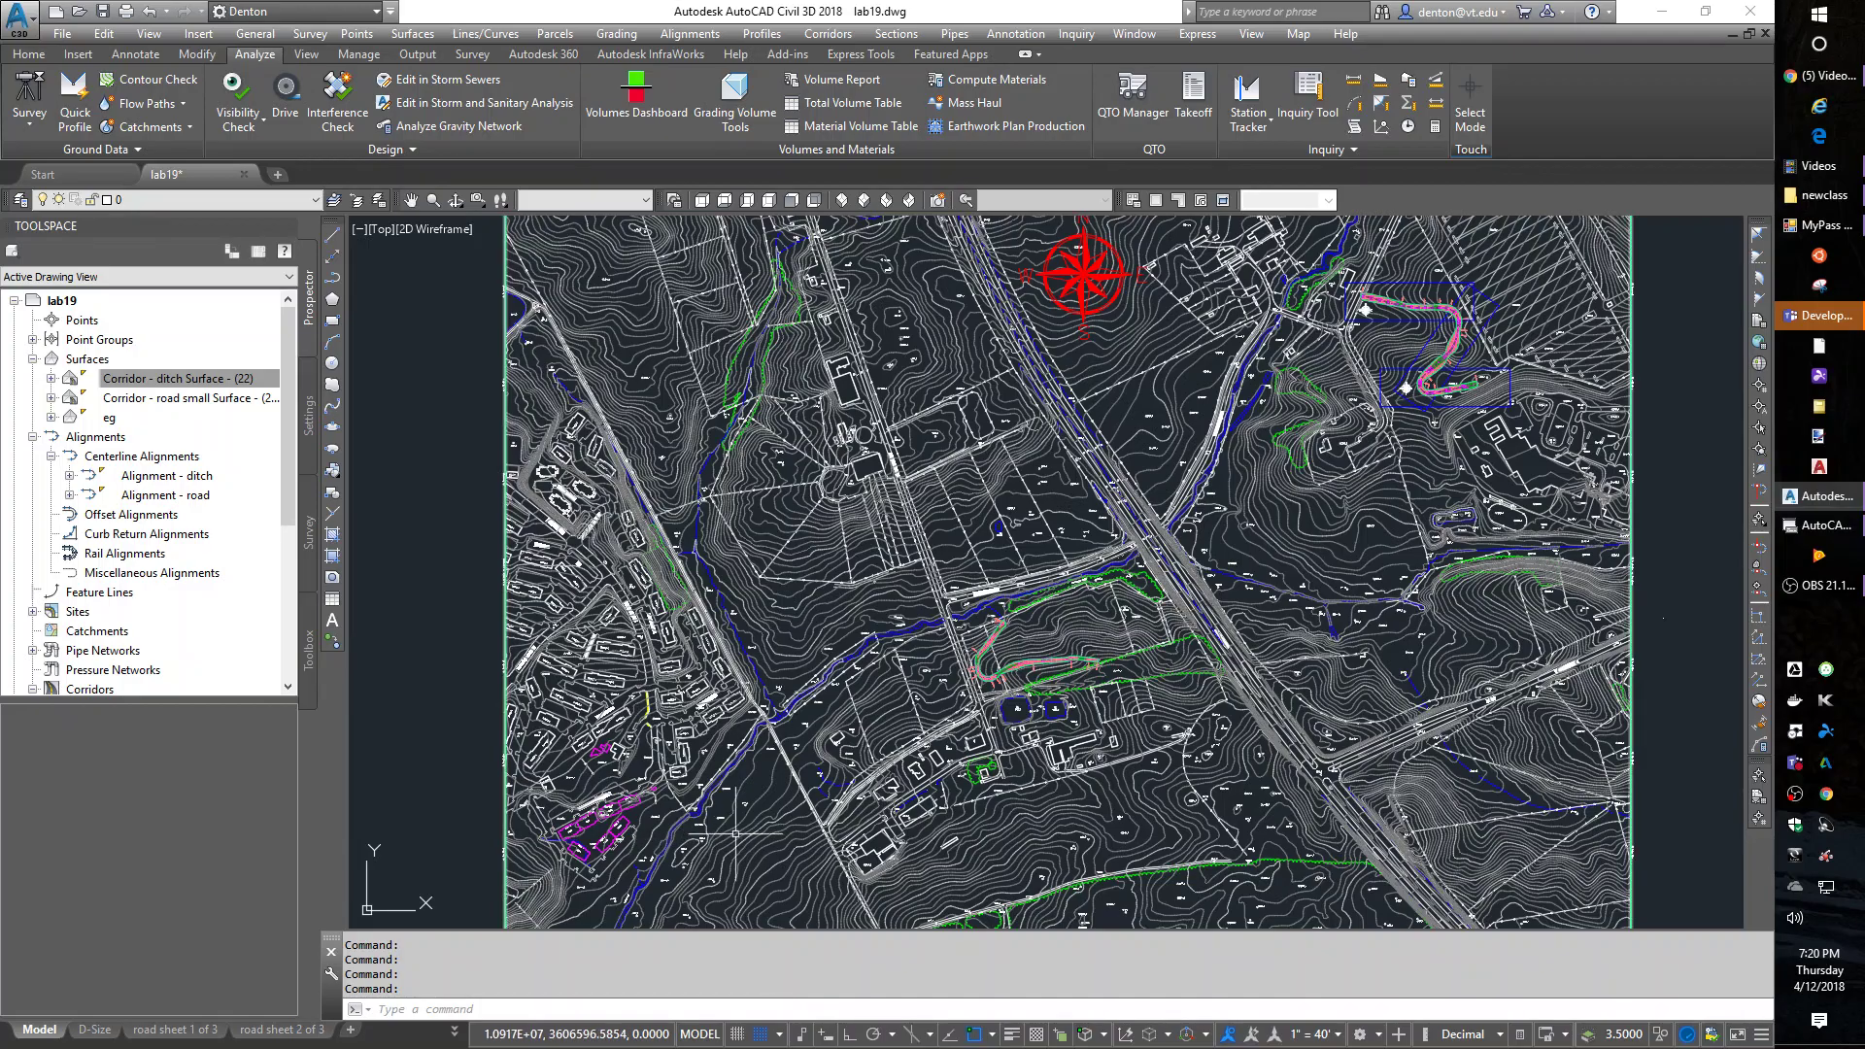
- Freeze the C-ROAD-CORR layer to hide the corridor graphics and leave the corridor surfaces visible
scroll(1473, 301, up, 4)
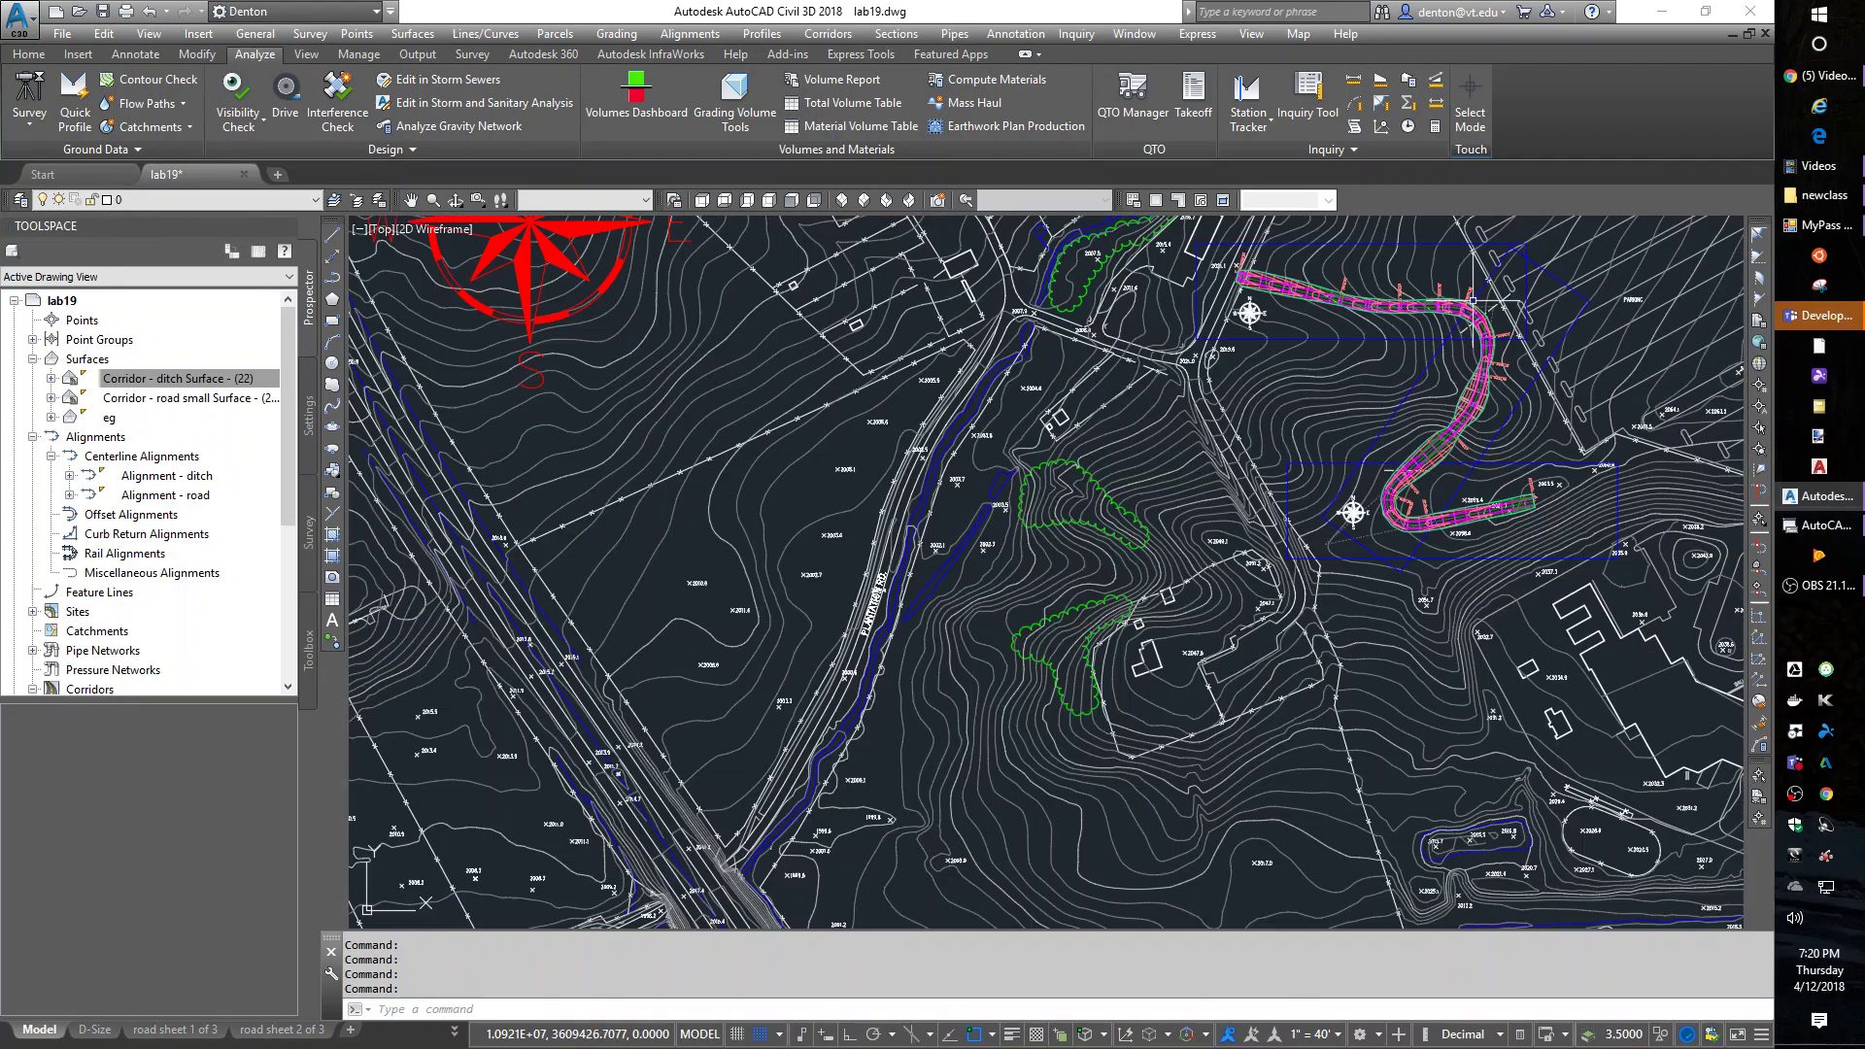
scroll(1472, 302, up, 4)
scroll(1360, 524, down, 7)
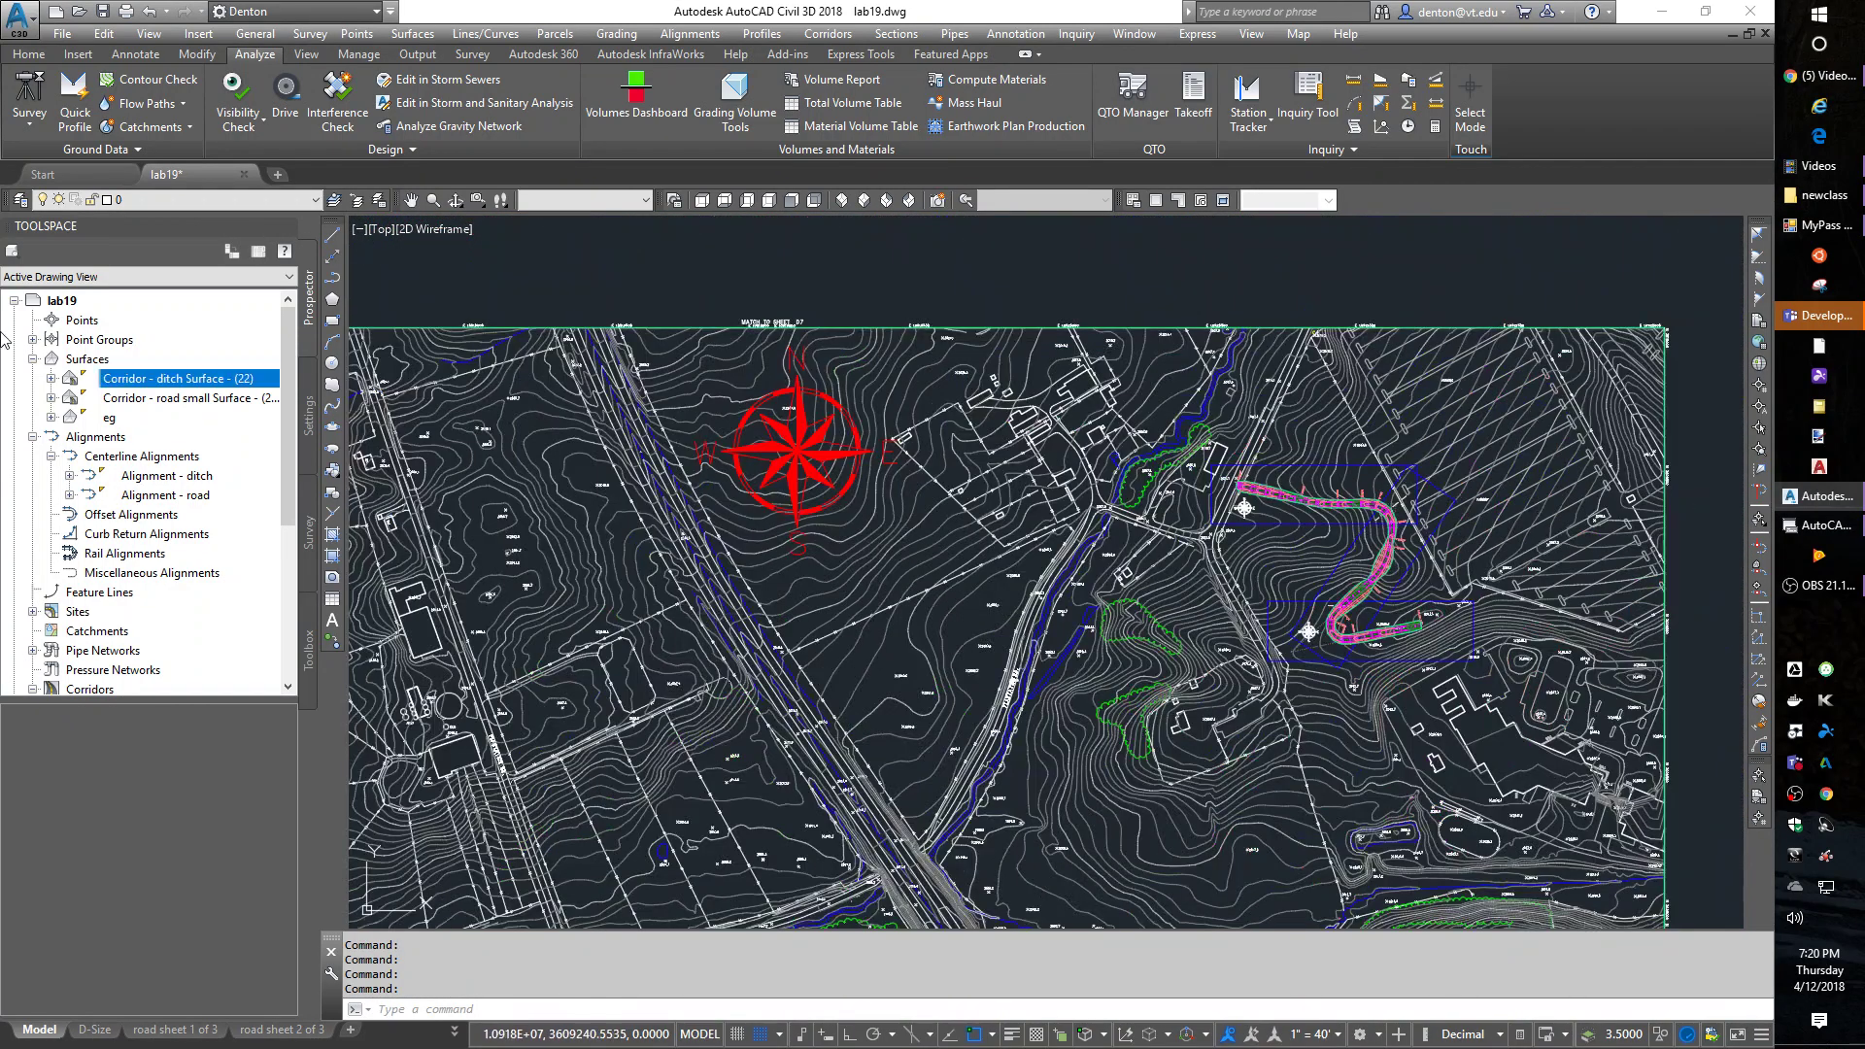
click(208, 200)
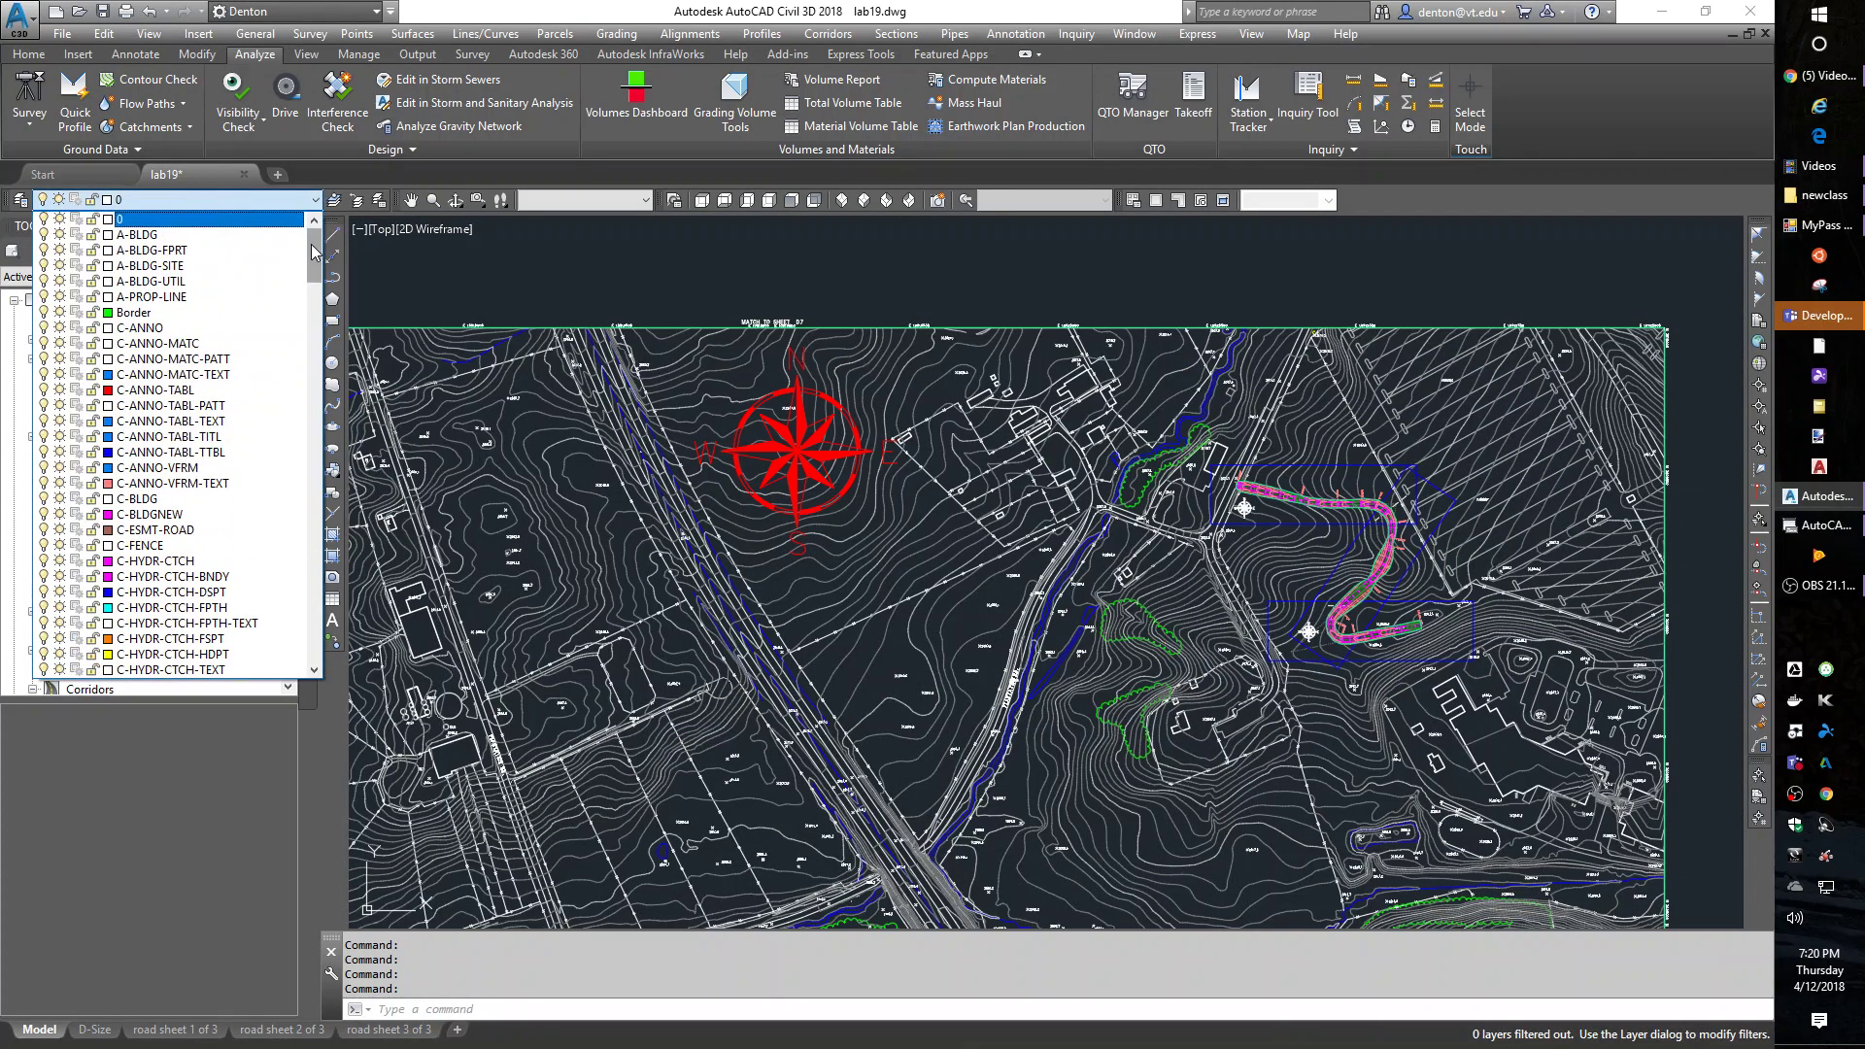
drag(313, 253, 331, 337)
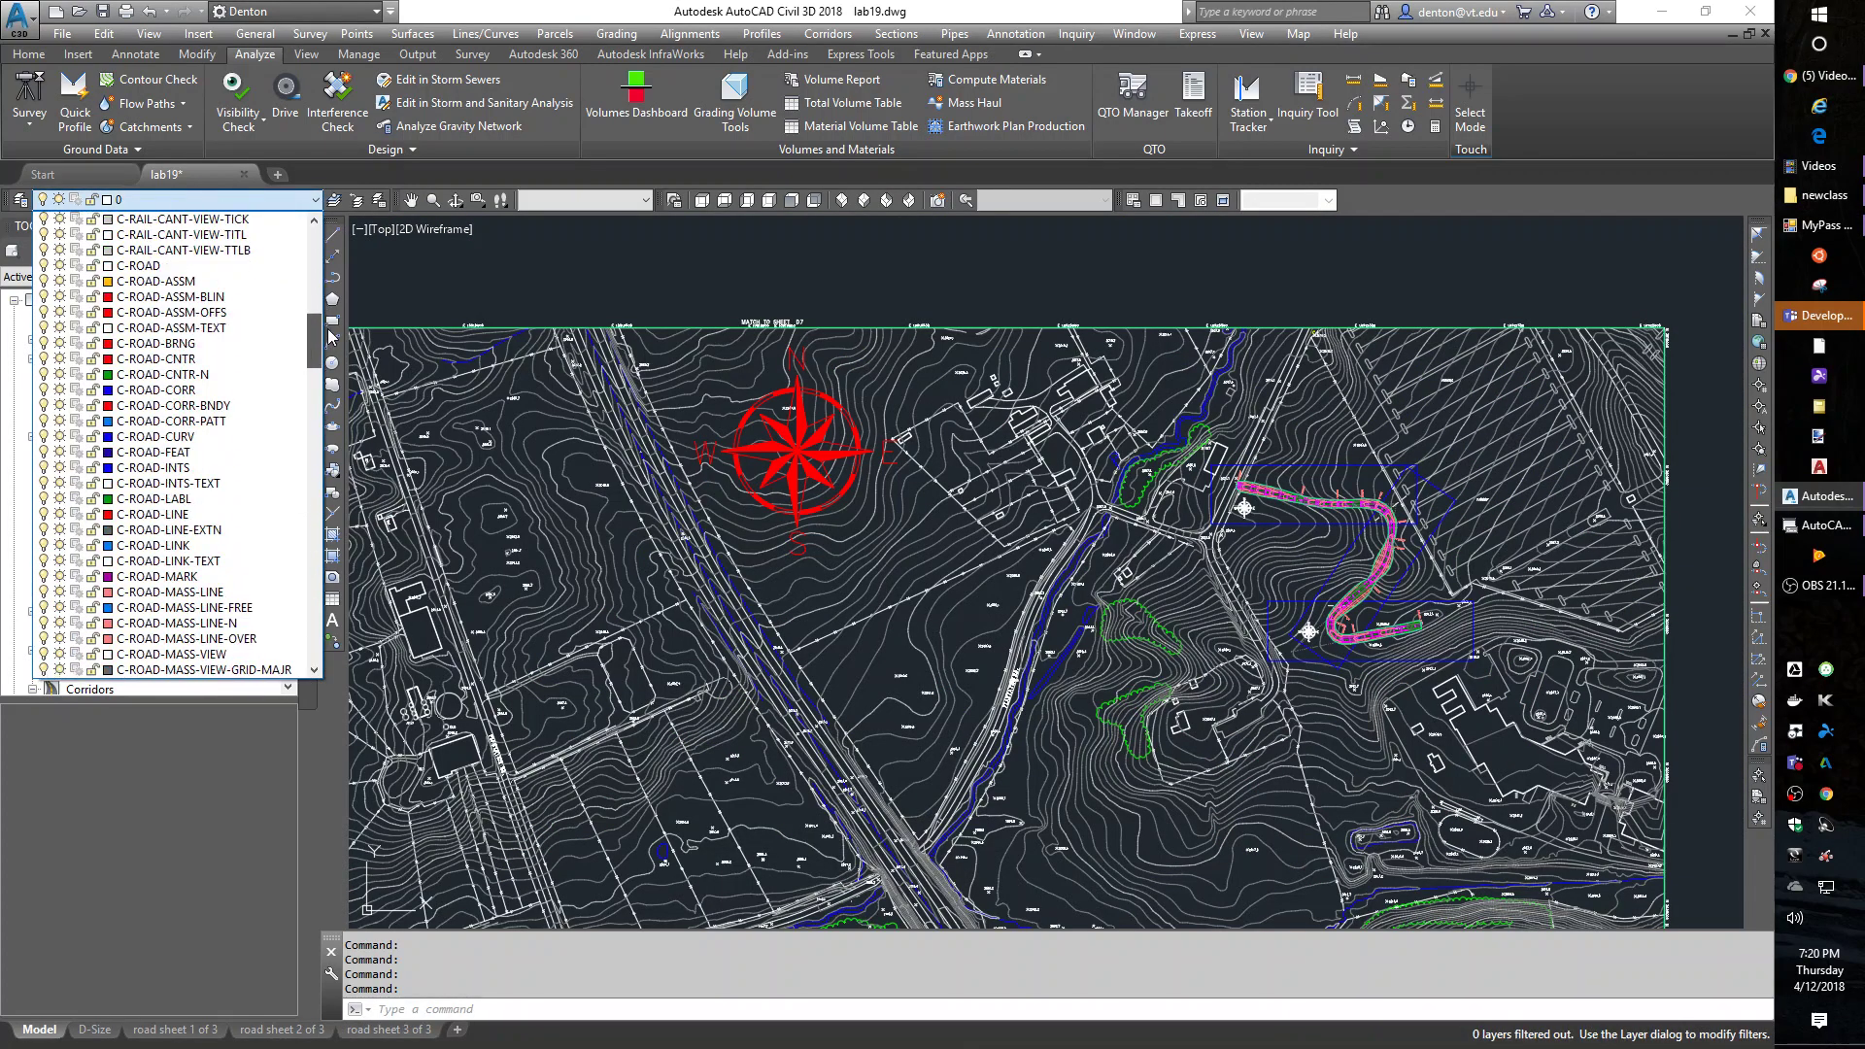
click(59, 390)
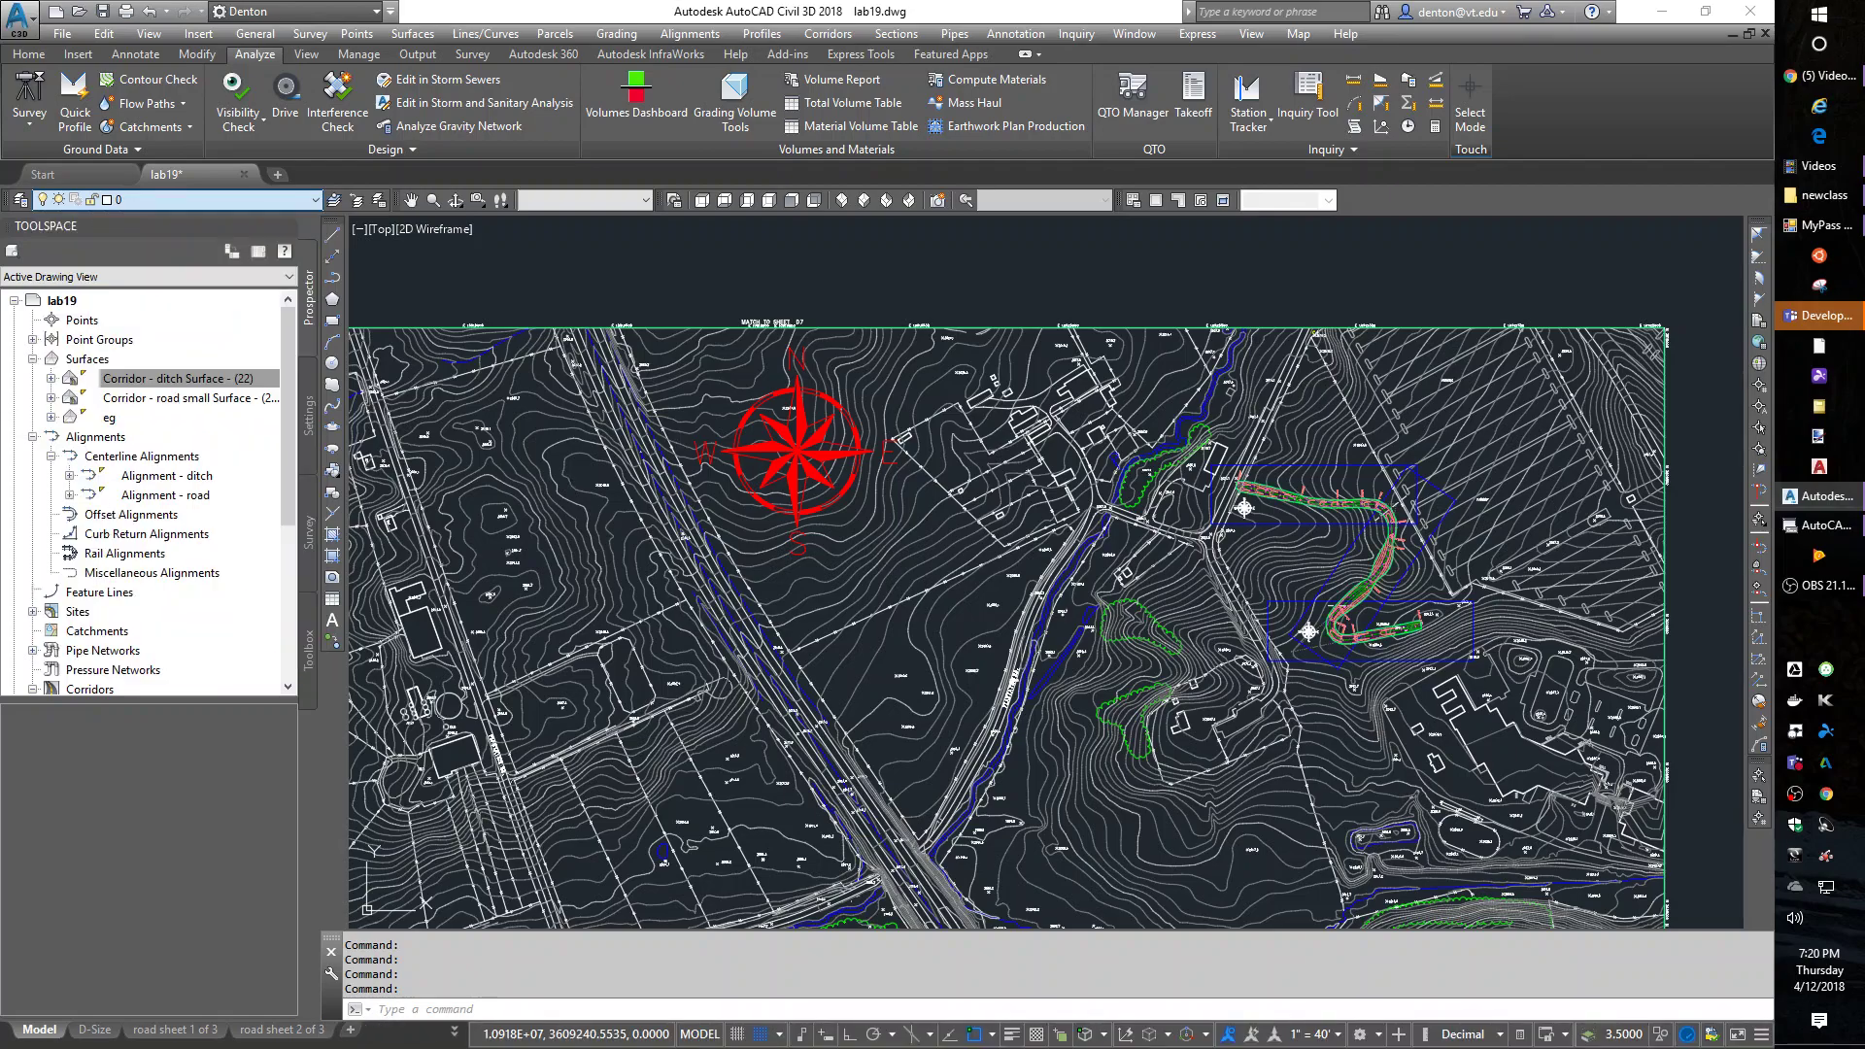
- Examine the road corridor surface along its full length against the surrounding existing ground contours
scroll(1387, 556, up, 6)
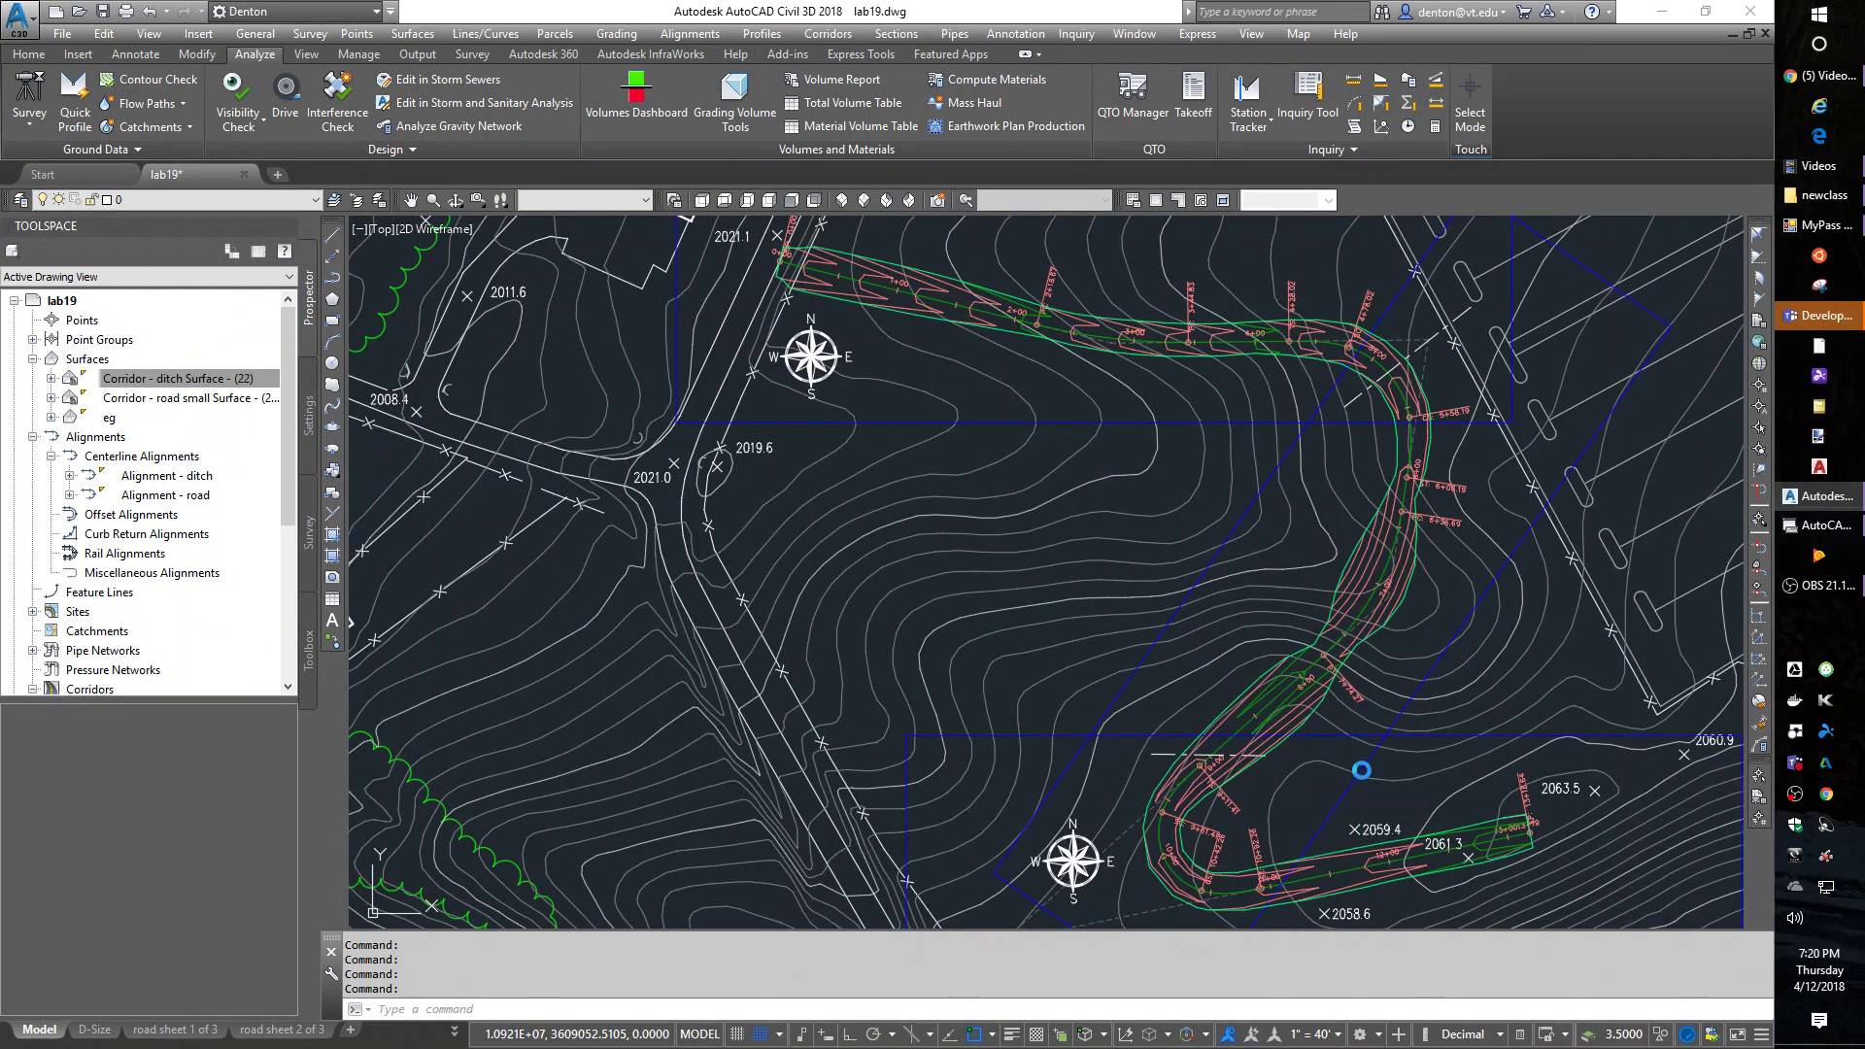
mouse_move(1361, 770)
middle_down()
mouse_move(1374, 624)
mouse_move(1331, 556)
middle_up()
scroll(1448, 622, up, 2)
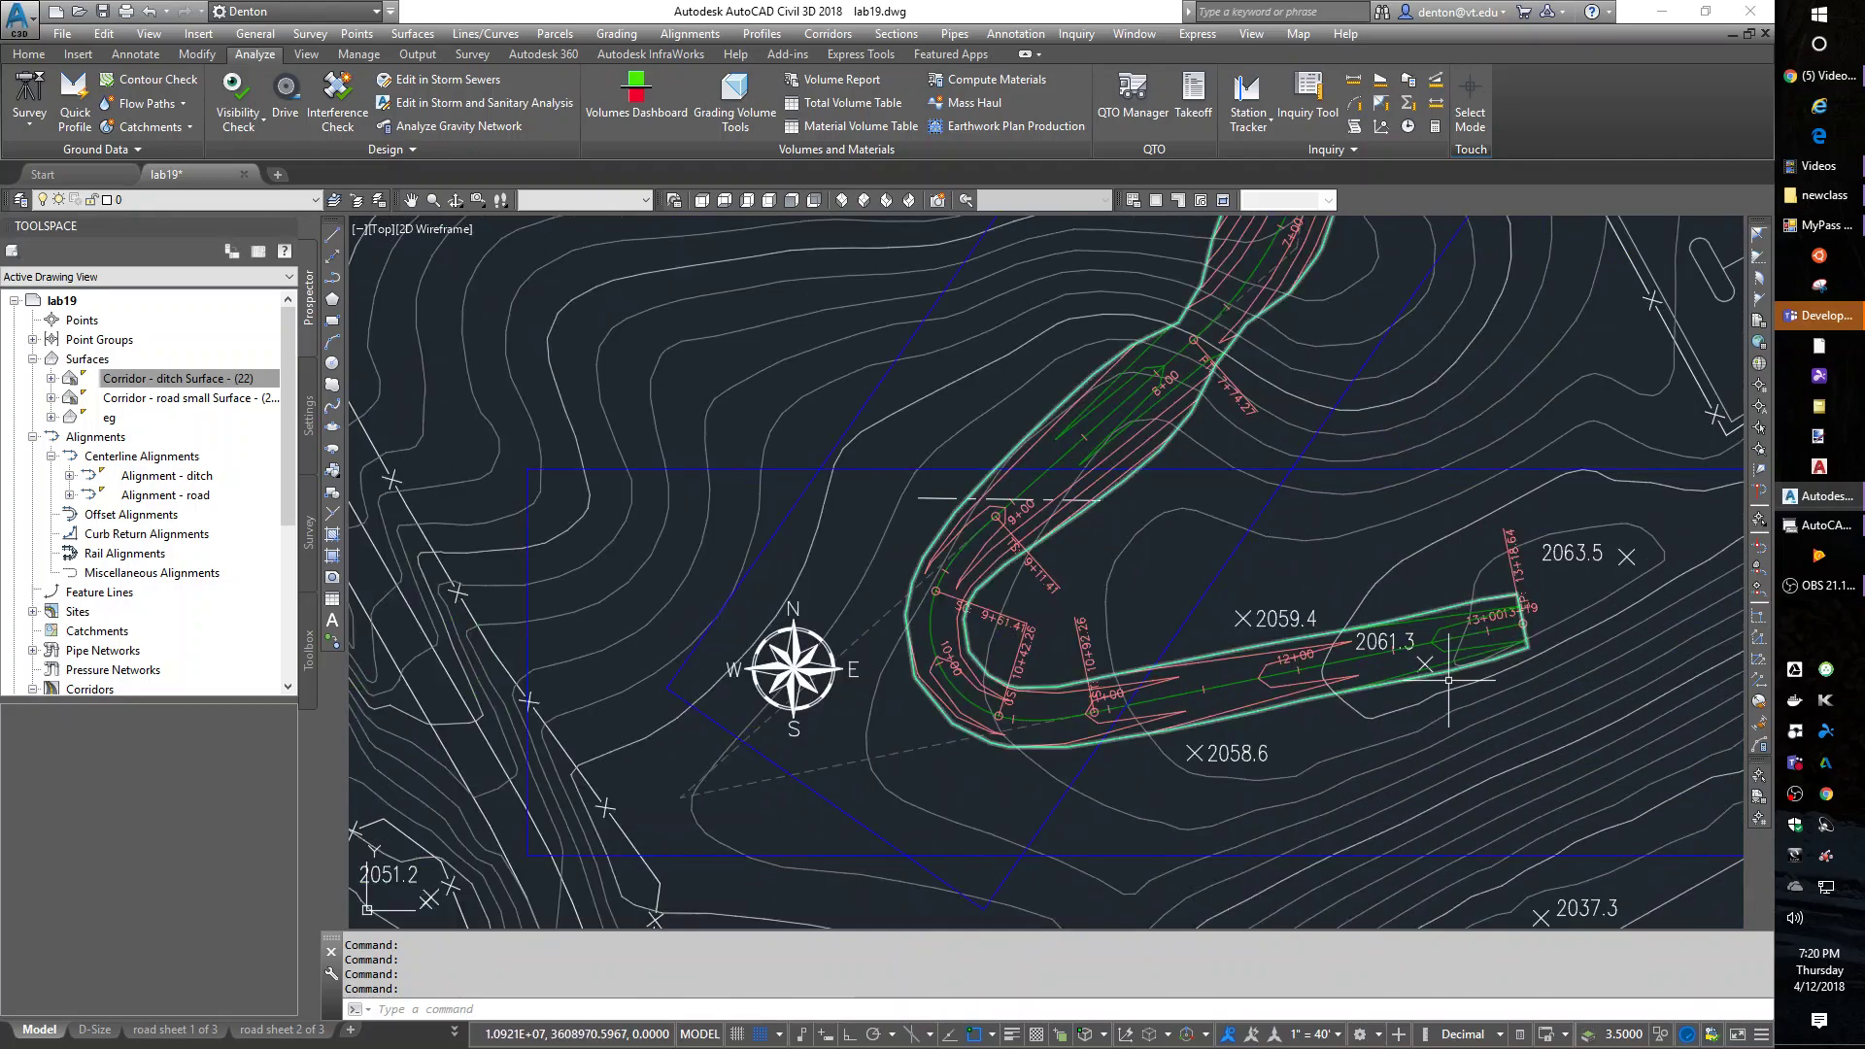
scroll(1246, 612, down, 4)
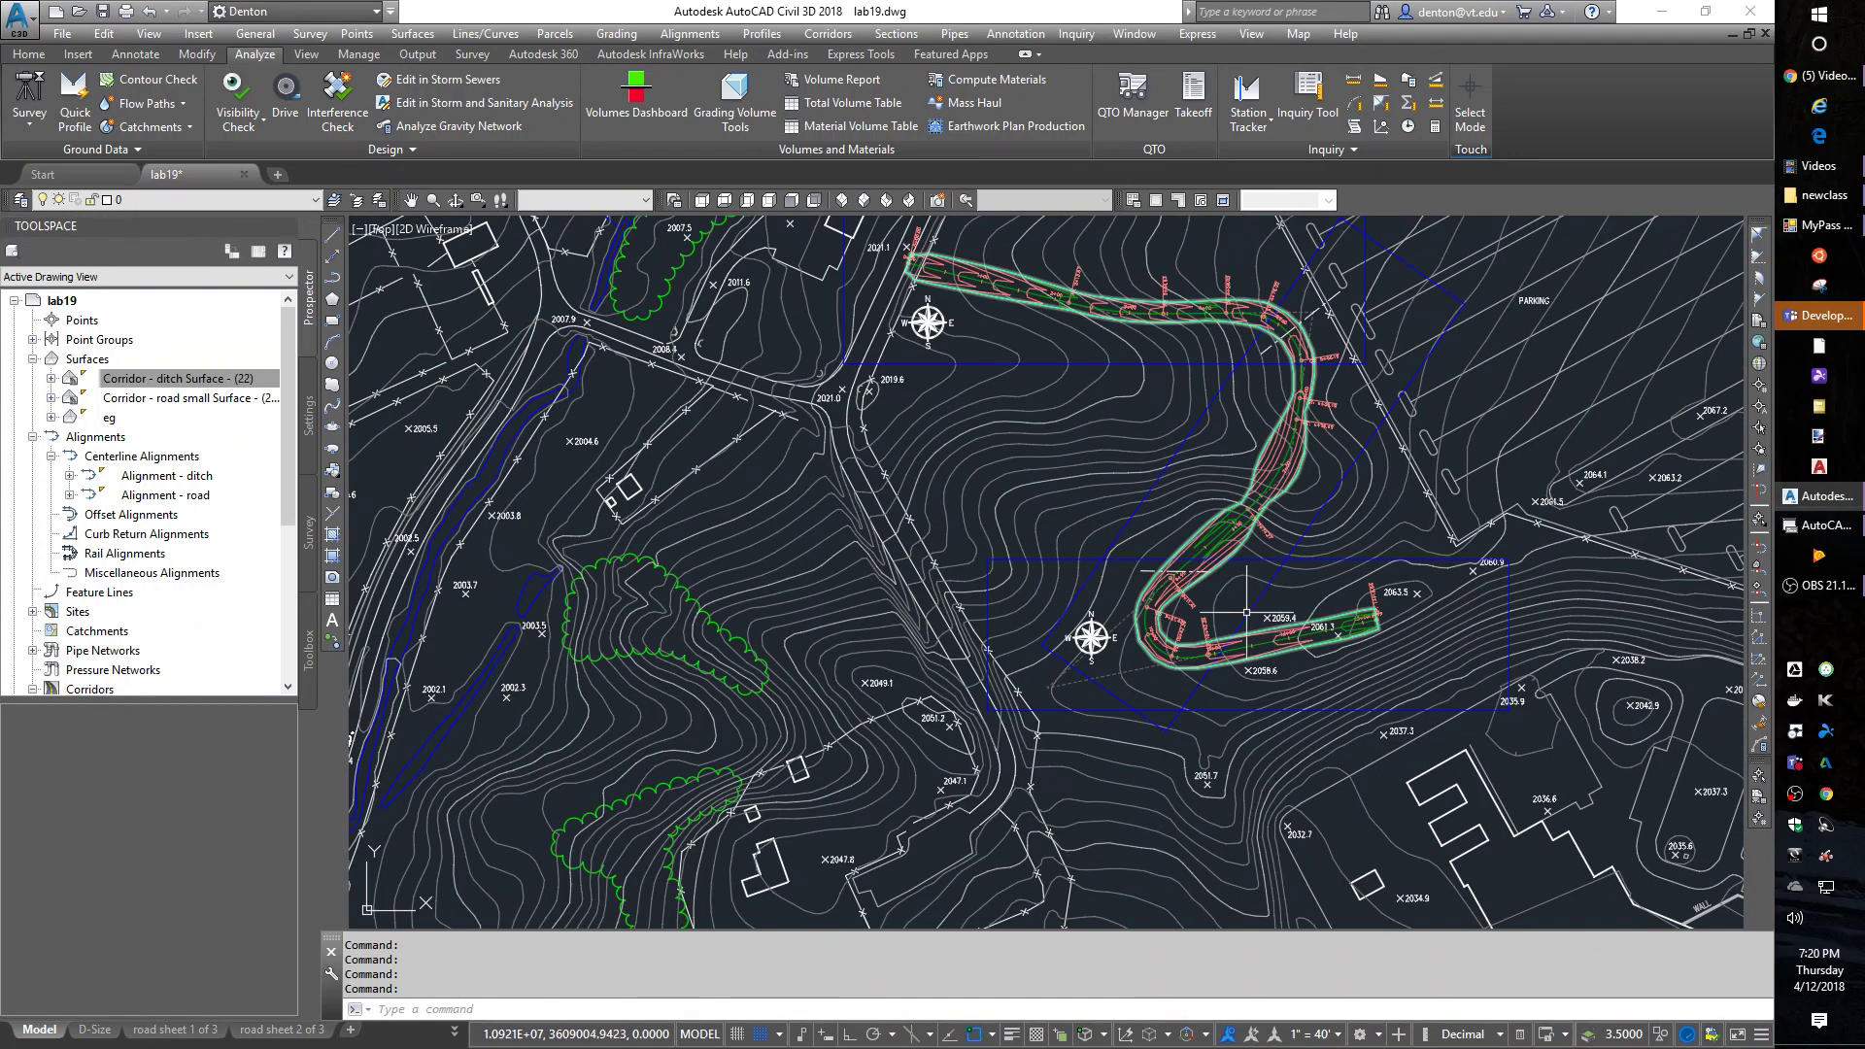
mouse_move(1247, 612)
middle_down()
mouse_move(1293, 757)
mouse_move(1332, 784)
middle_up()
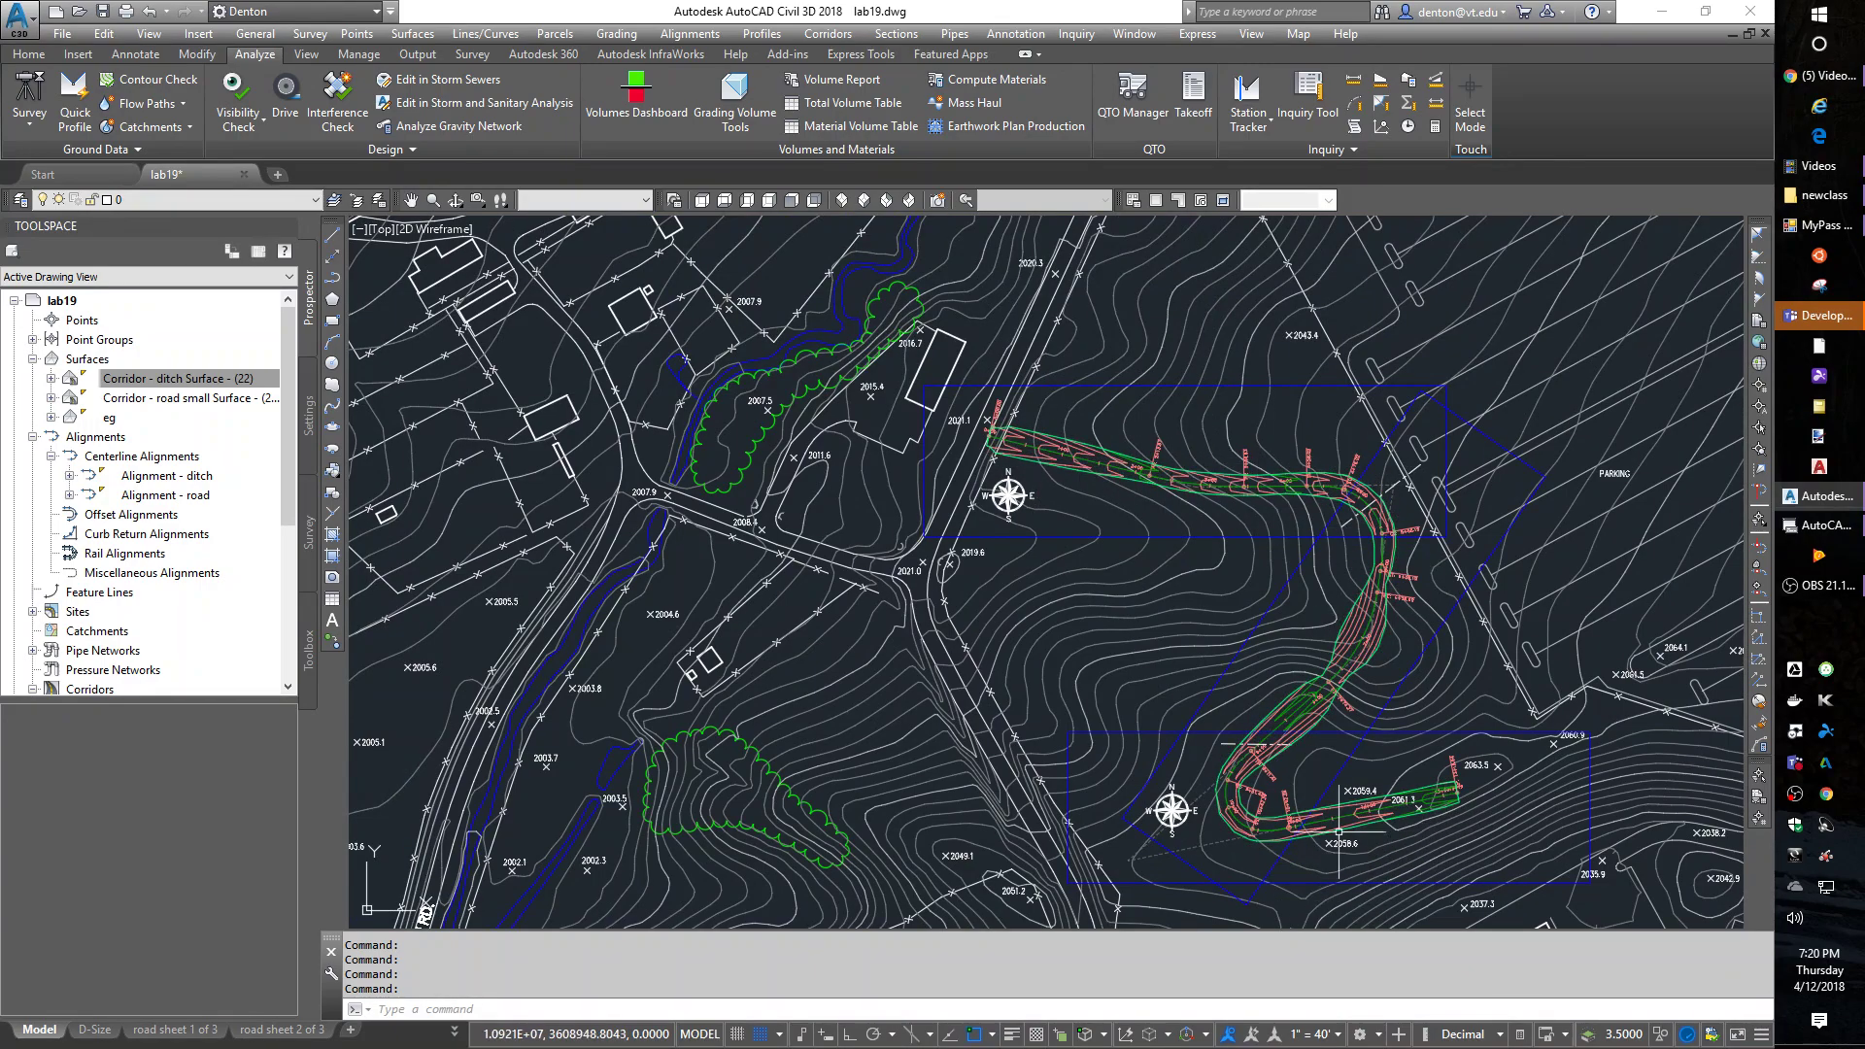
- Inspect the ditch corridor surface south of Plantation Rd. and how its contours meet the existing ground
scroll(1339, 832, up, 3)
middle_drag(1263, 583, 1189, 328)
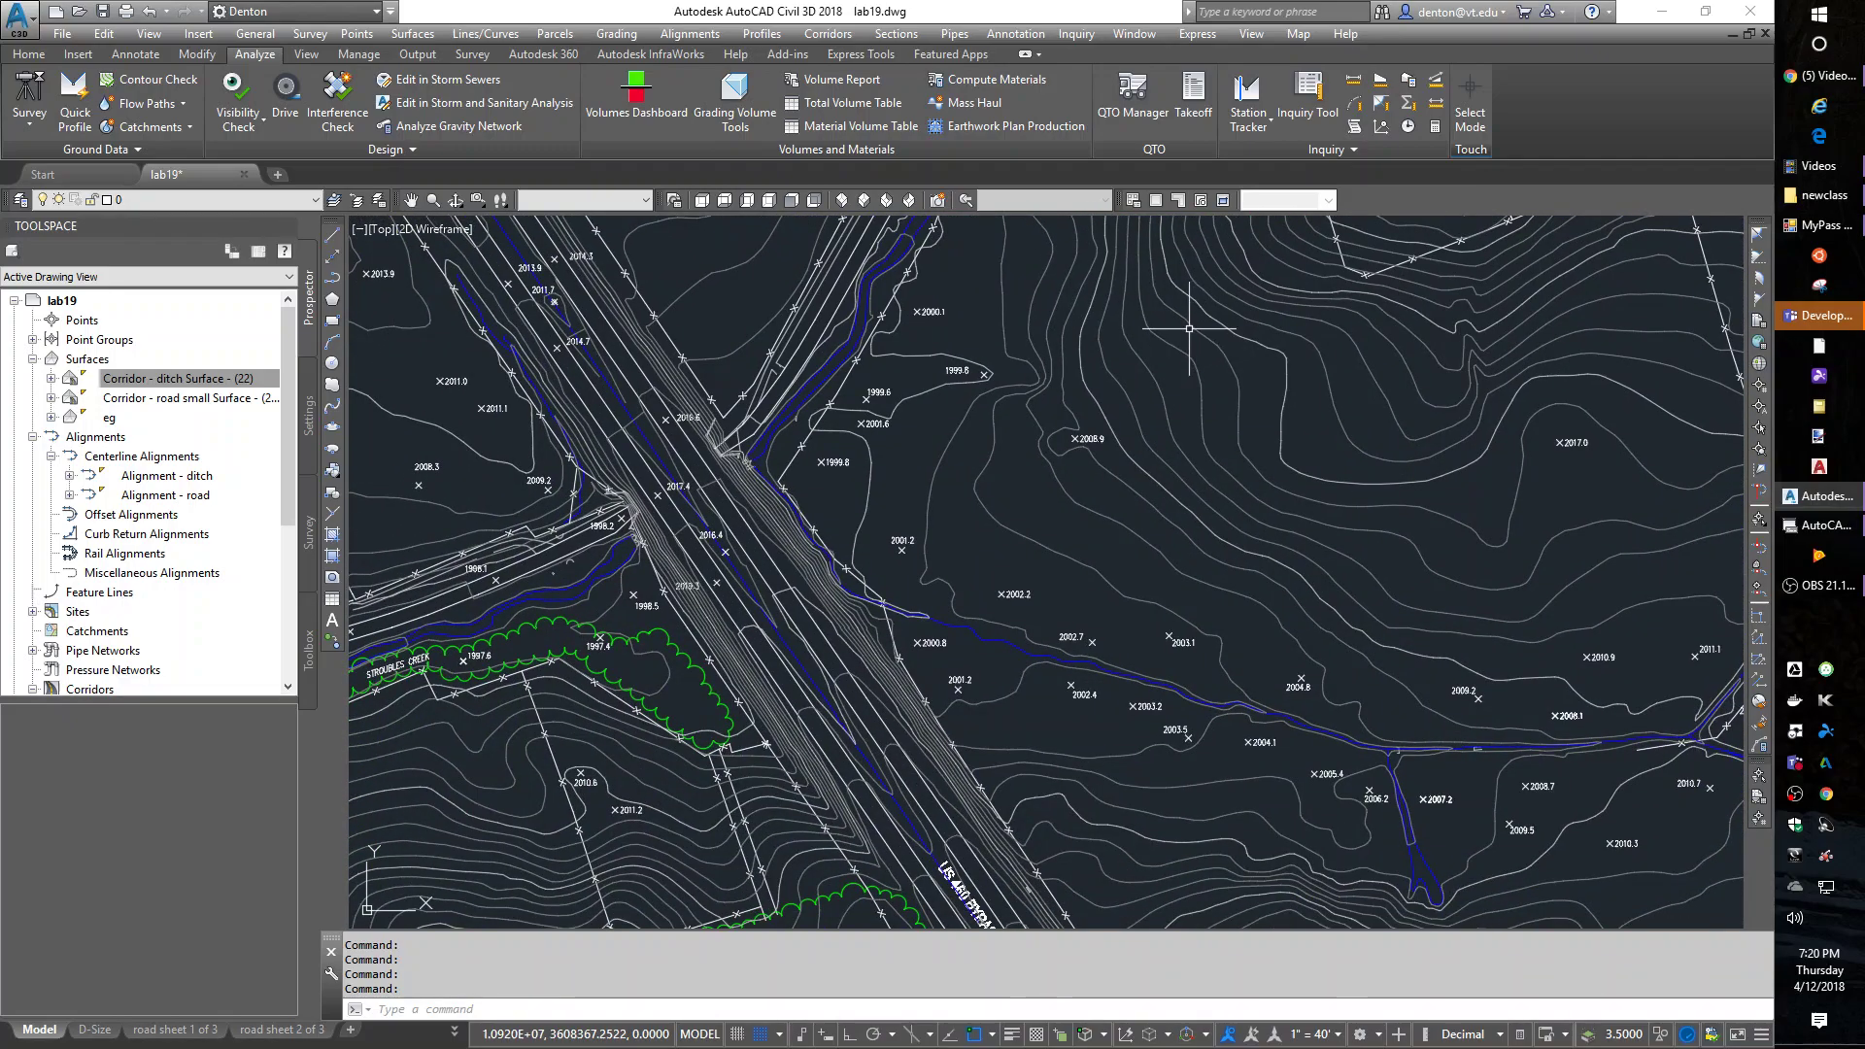
middle_drag(1025, 782, 1258, 406)
mouse_move(908, 600)
middle_down()
mouse_move(1041, 609)
mouse_move(1312, 408)
middle_up()
scroll(966, 508, up, 5)
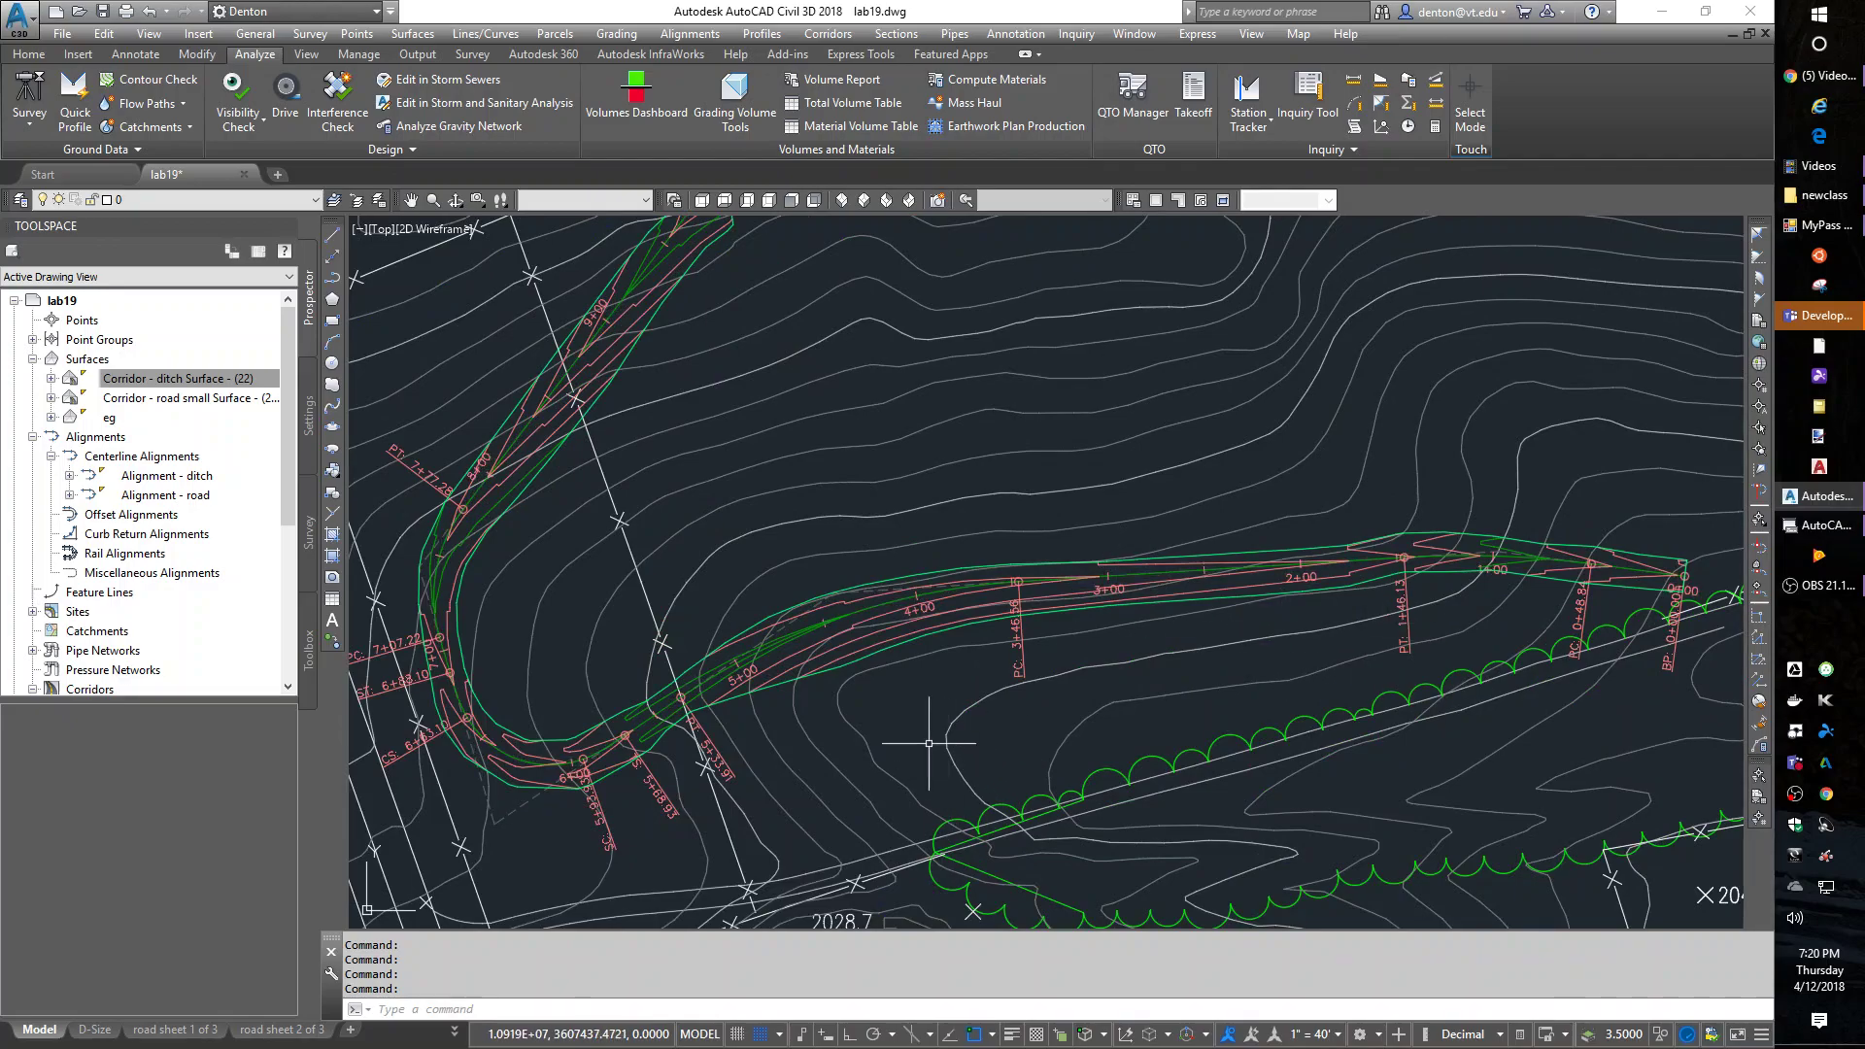
scroll(933, 753, down, 2)
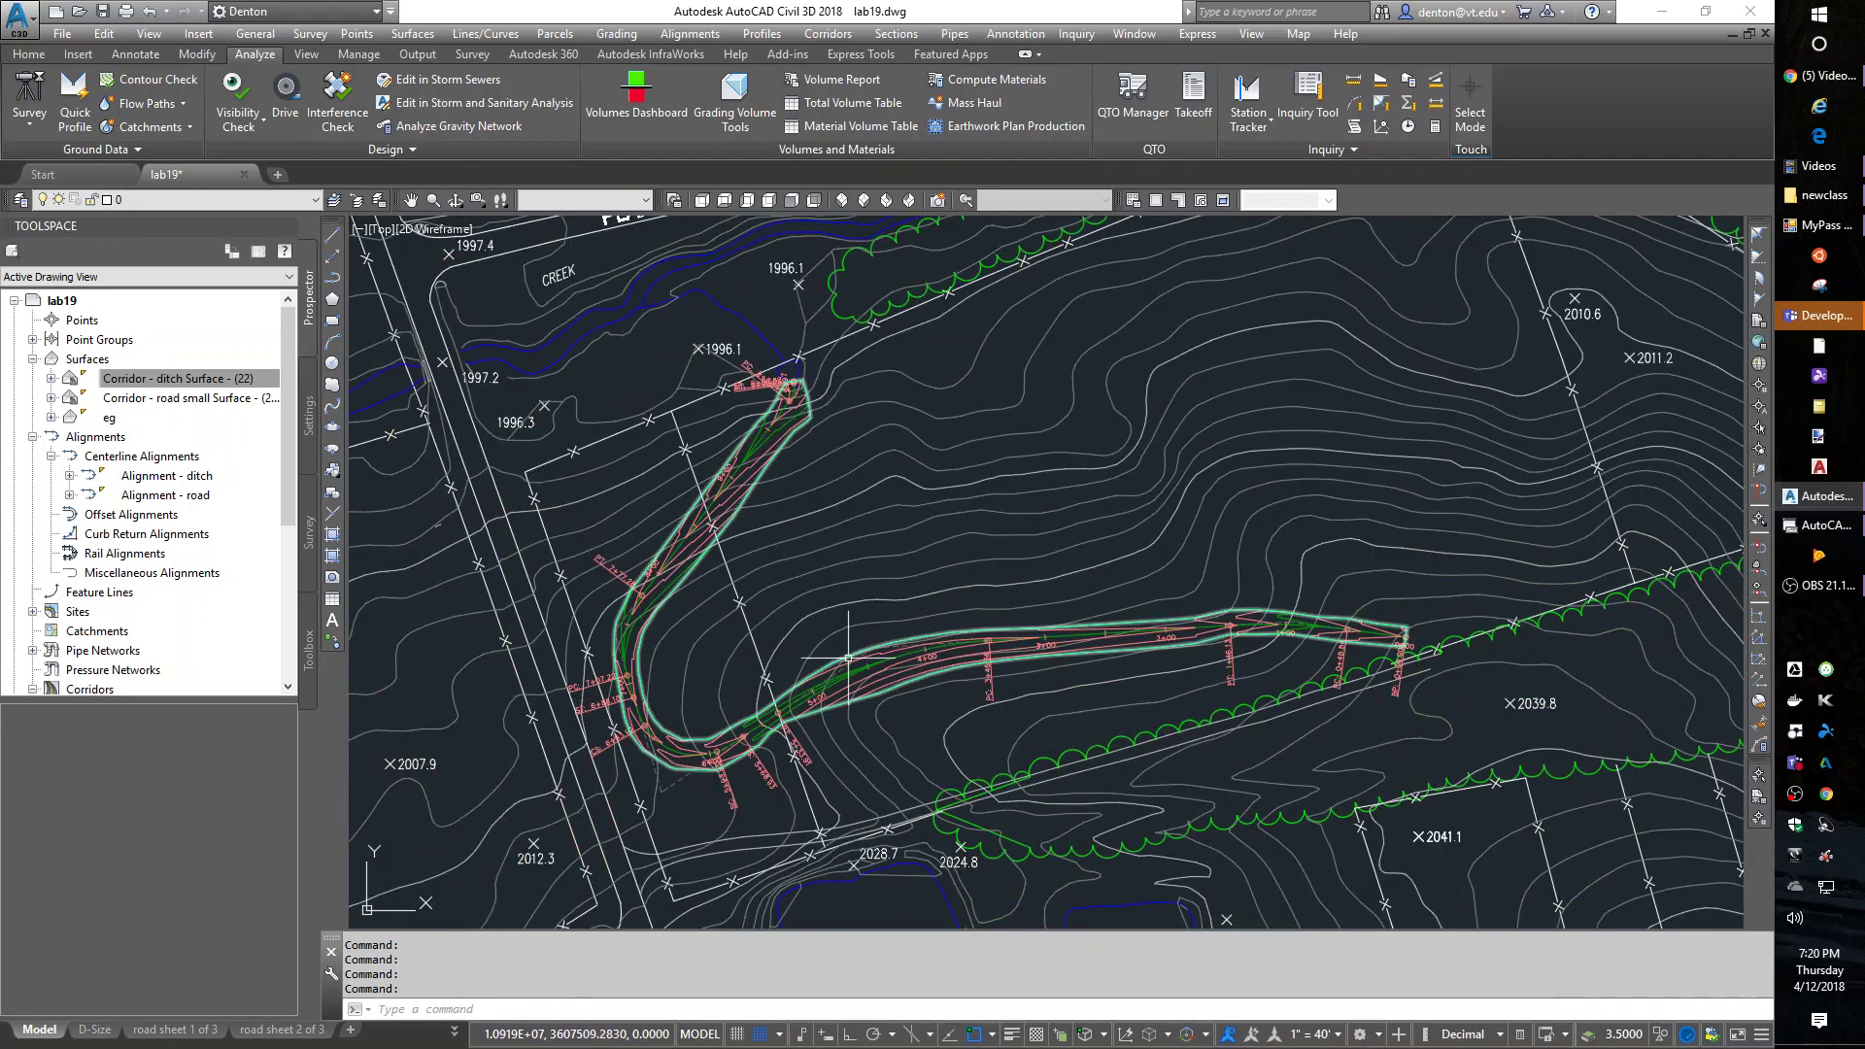
scroll(714, 527, up, 6)
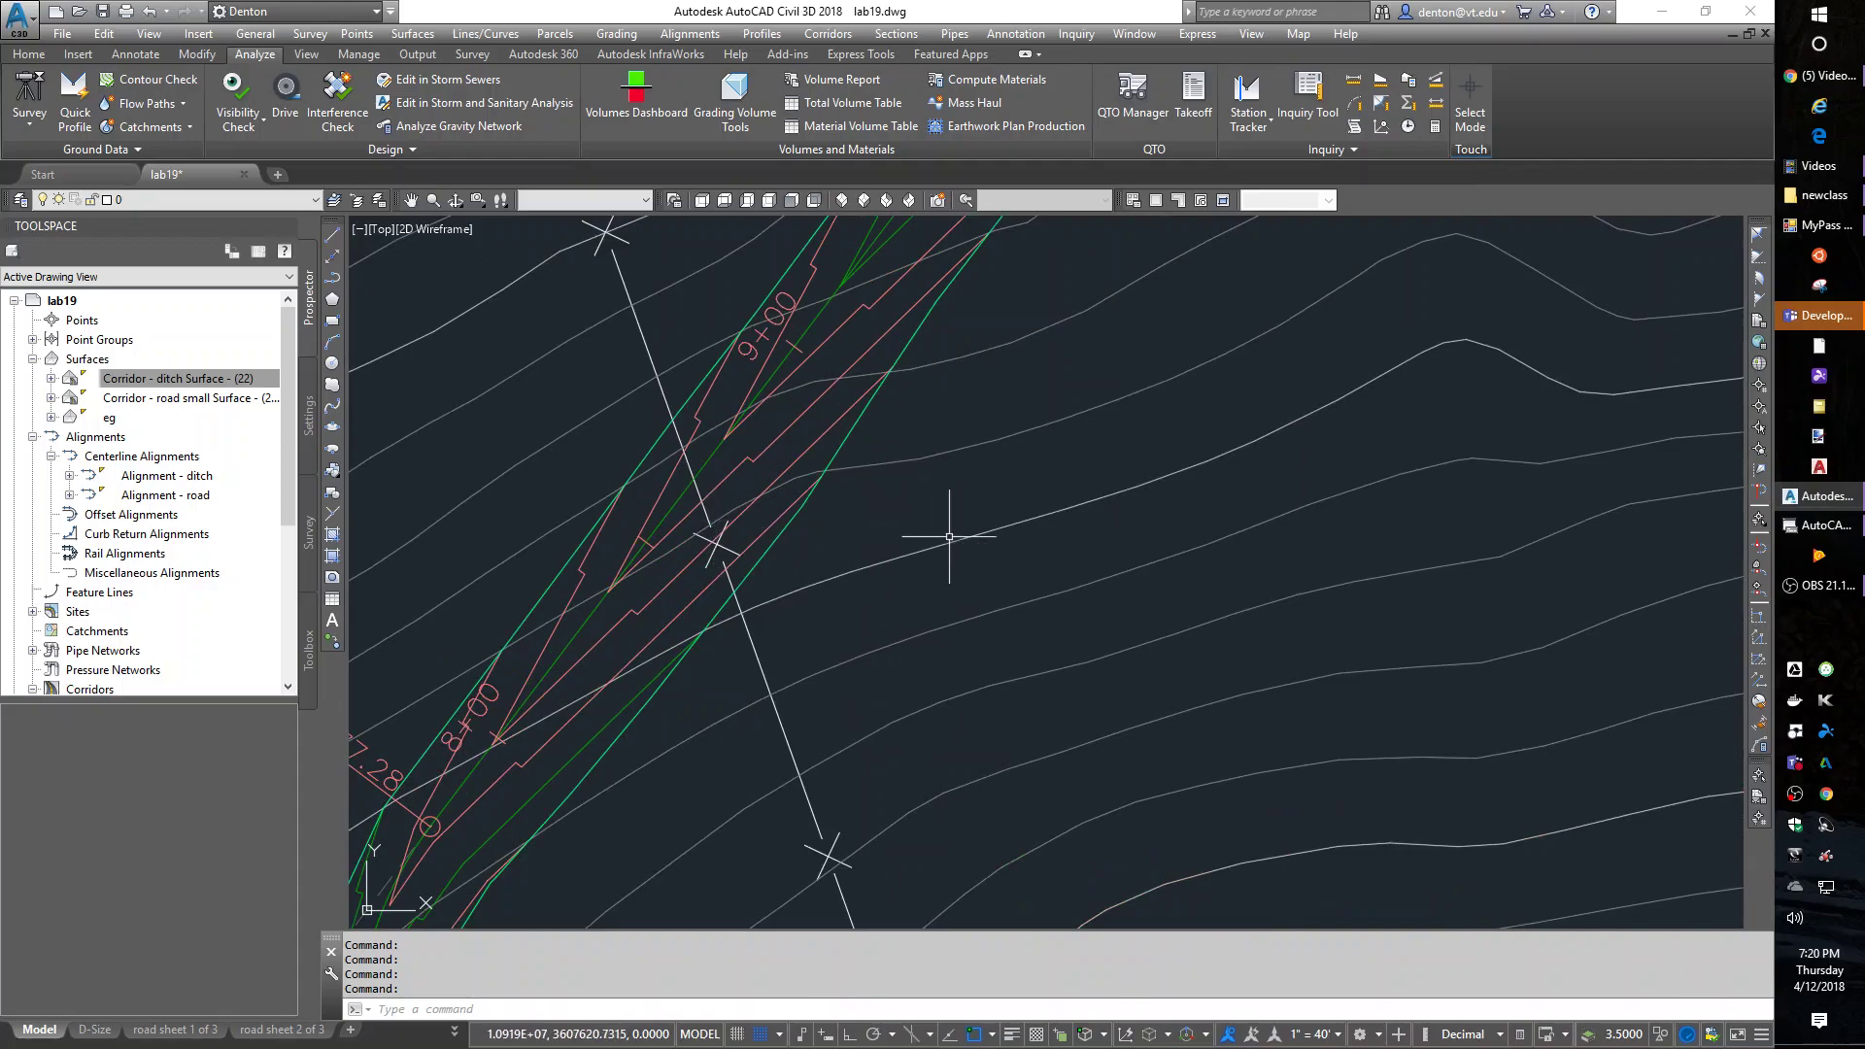
scroll(1457, 641, down, 5)
scroll(1369, 700, down, 2)
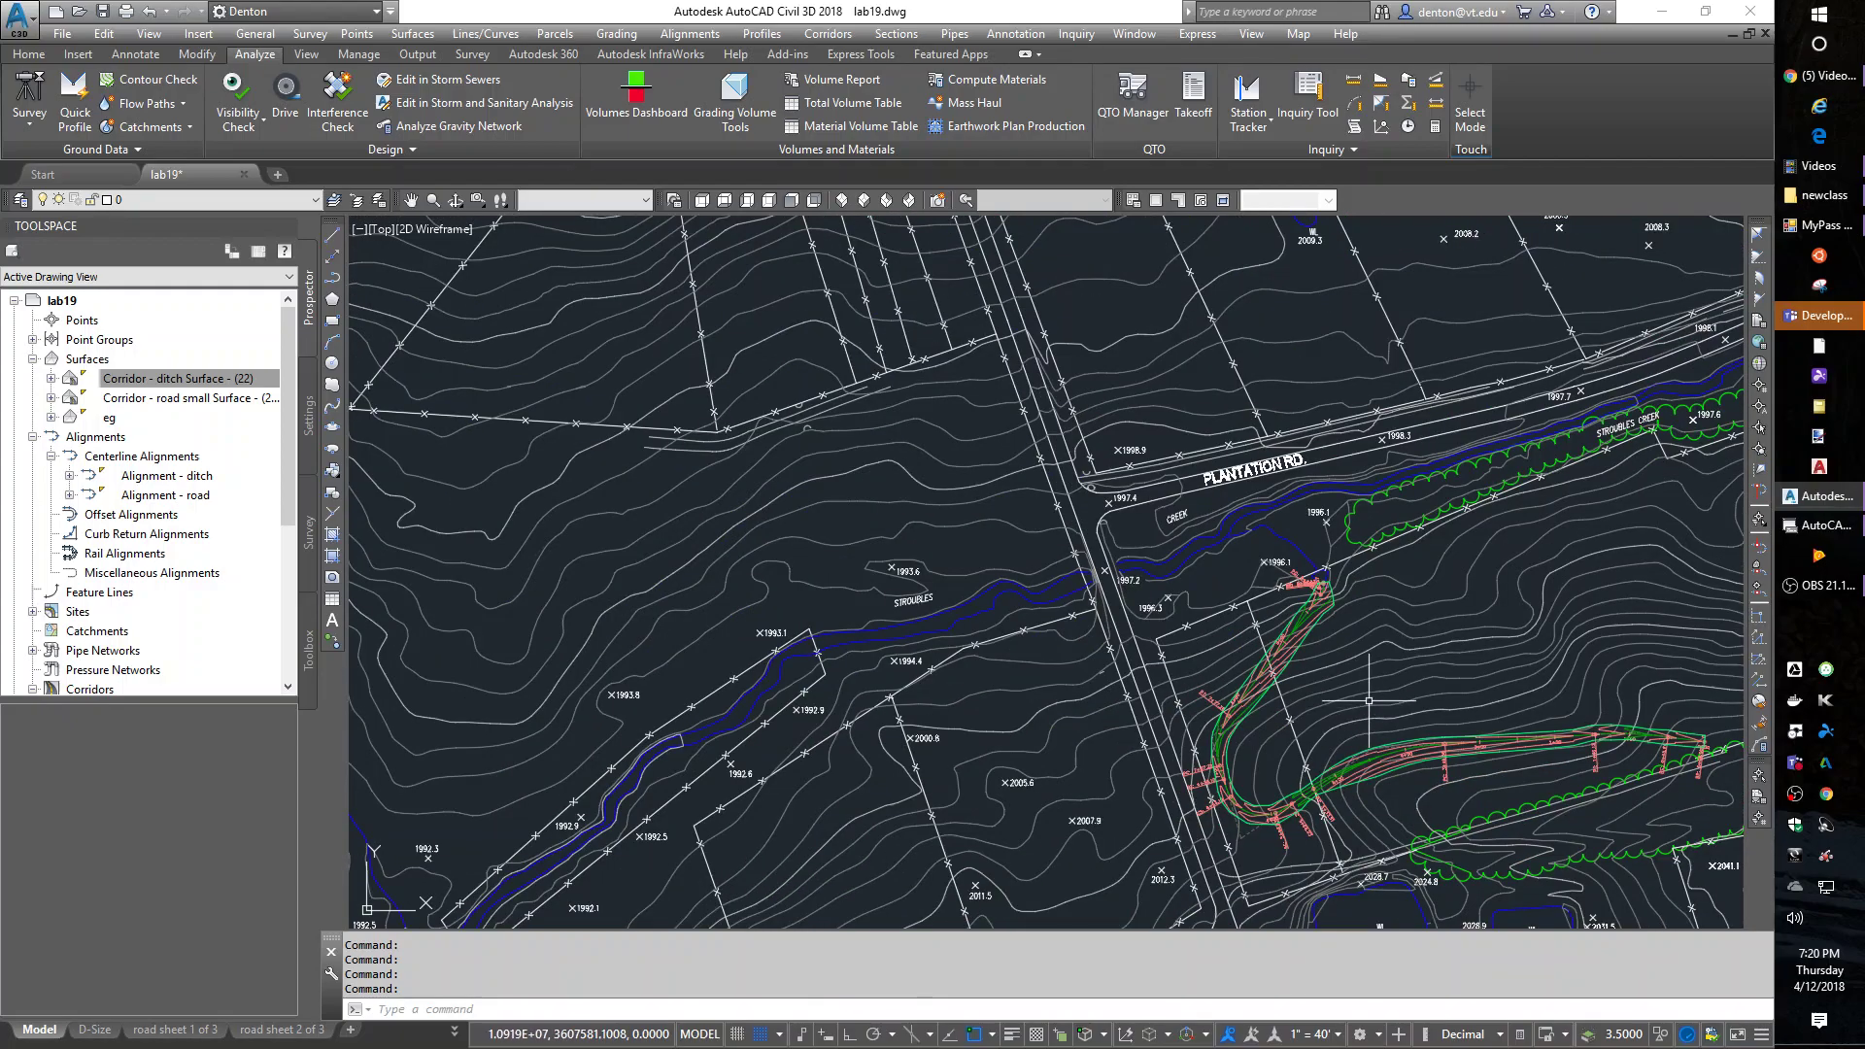
mouse_move(1330, 753)
middle_down()
mouse_move(1263, 685)
mouse_move(1075, 675)
middle_up()
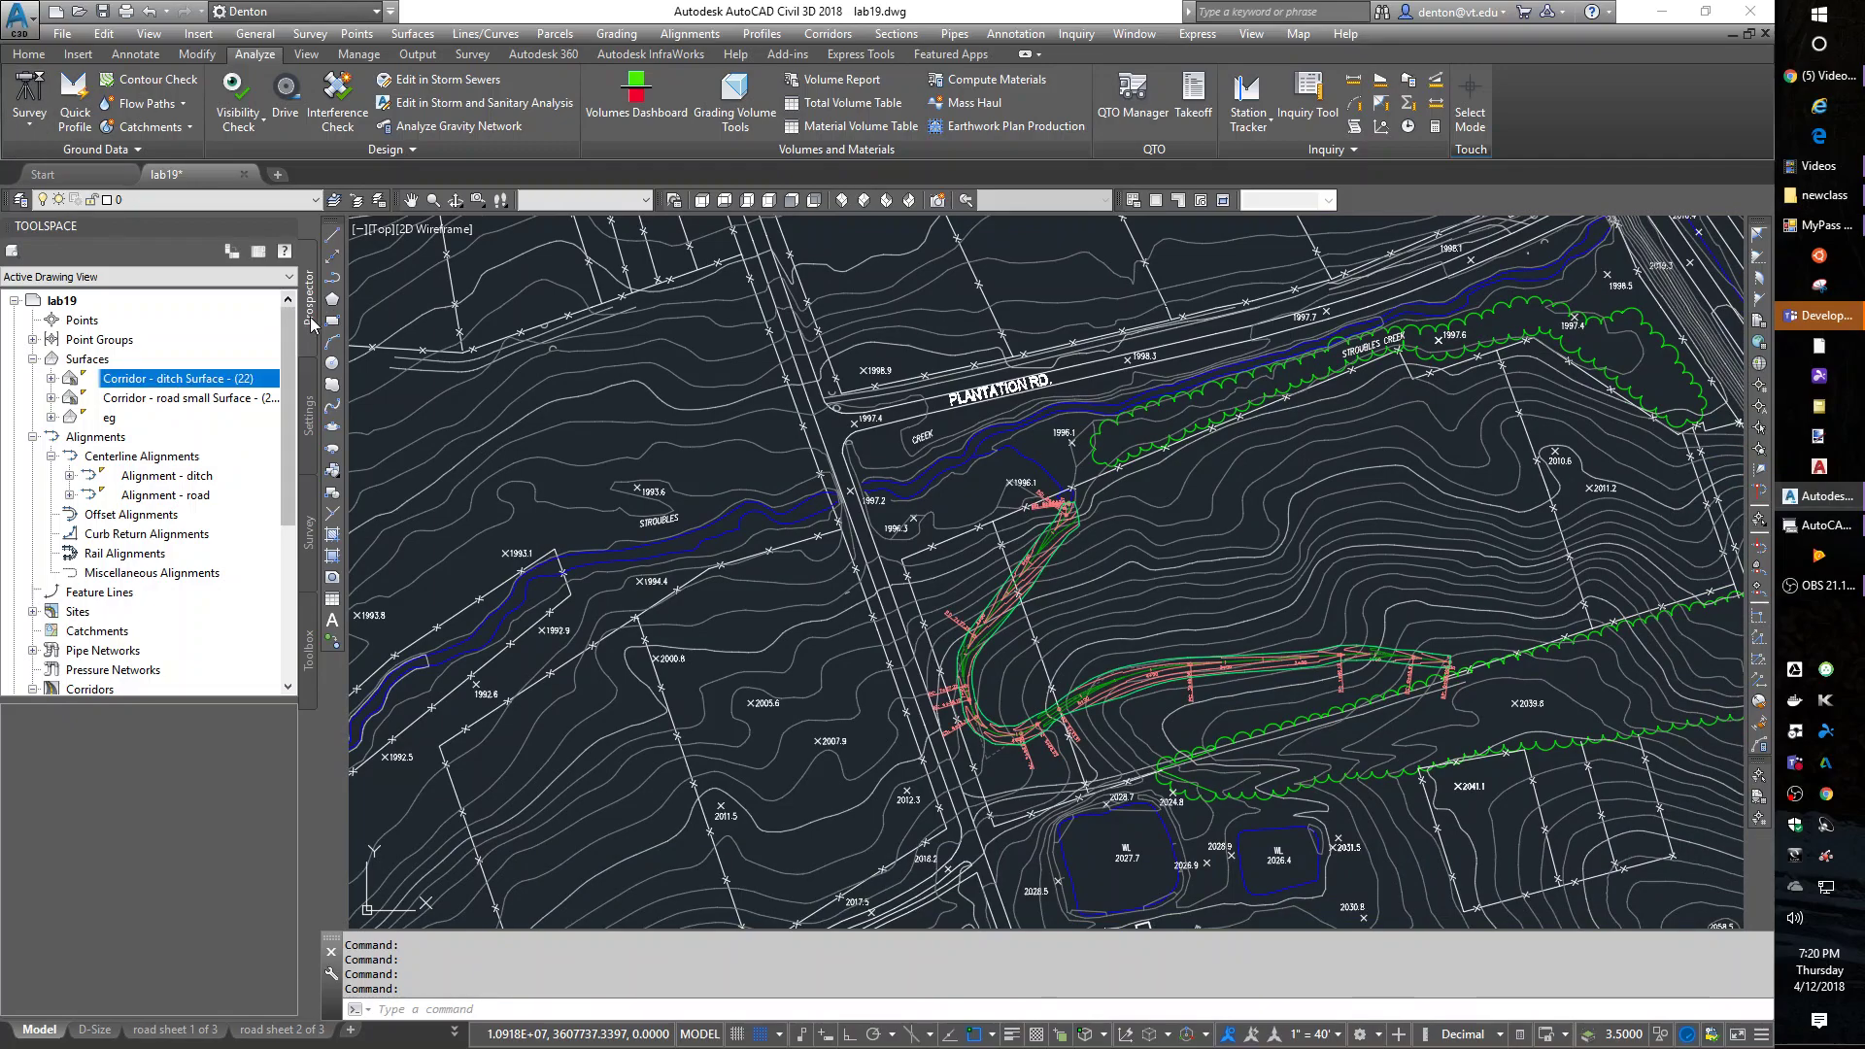
click(139, 421)
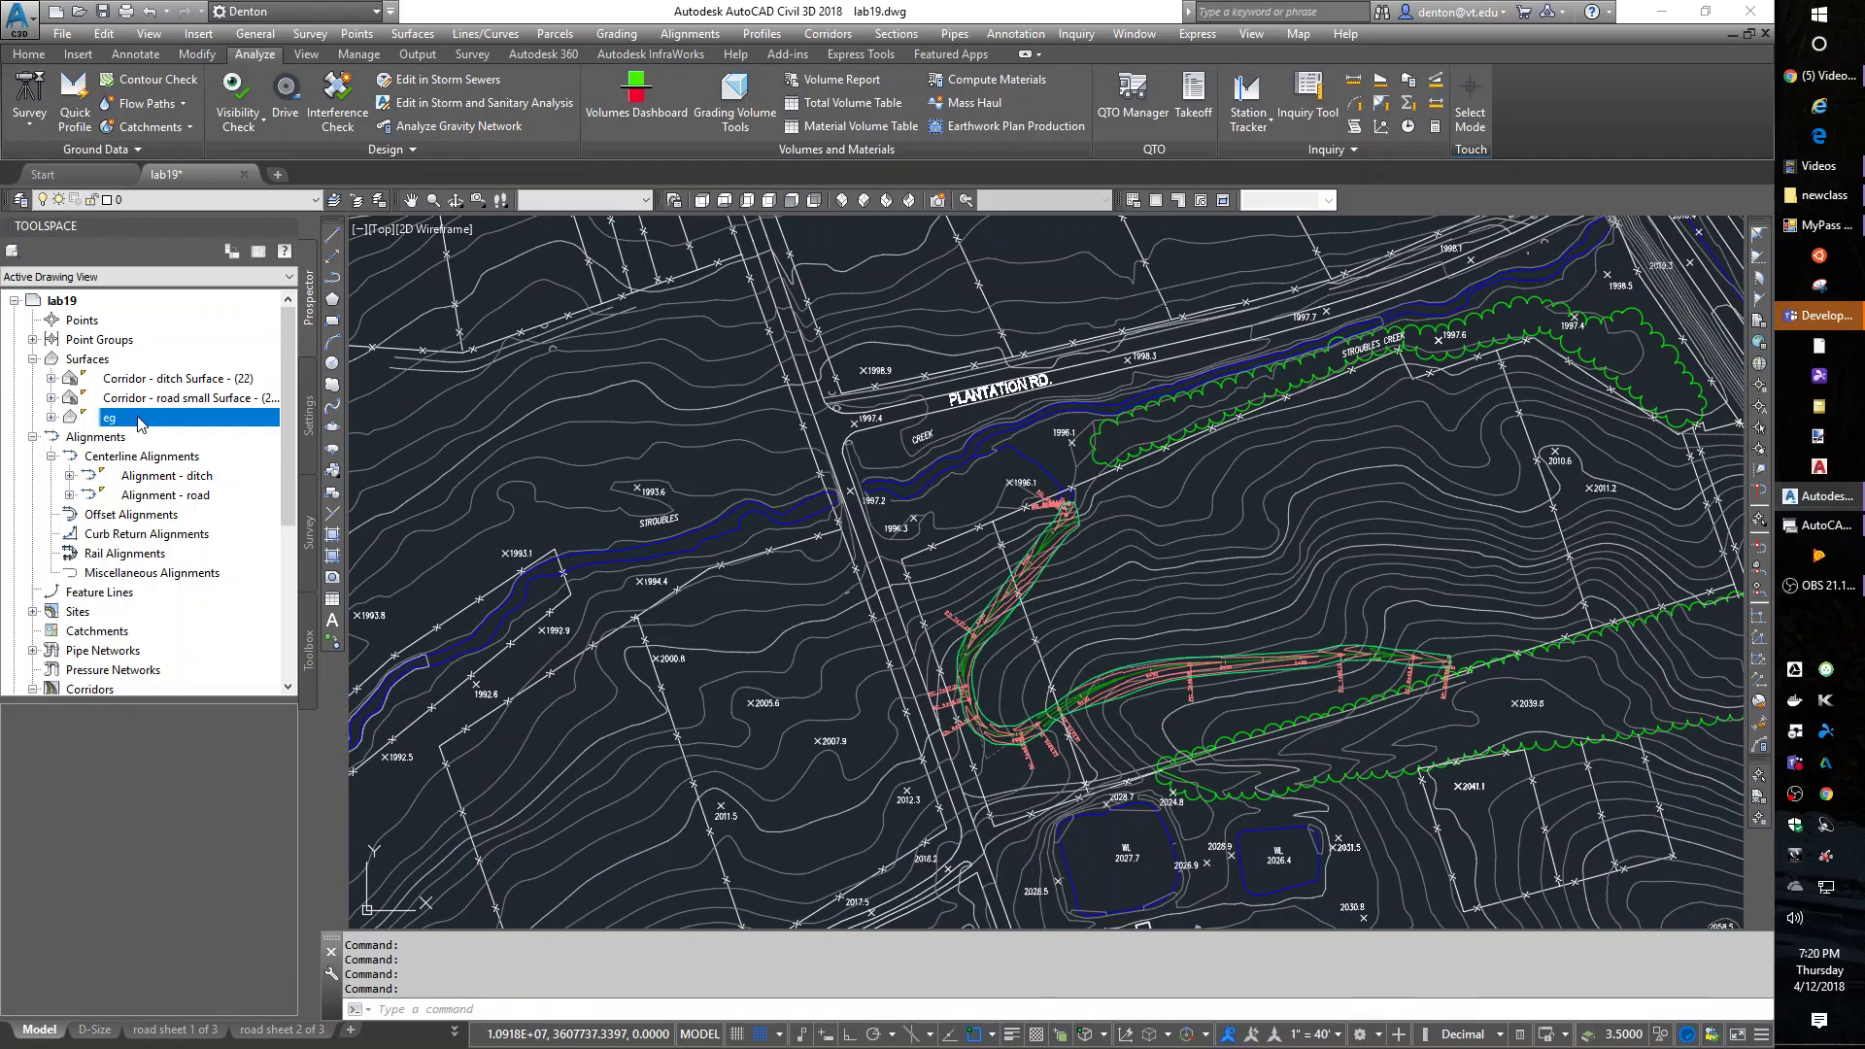
right_click(141, 423)
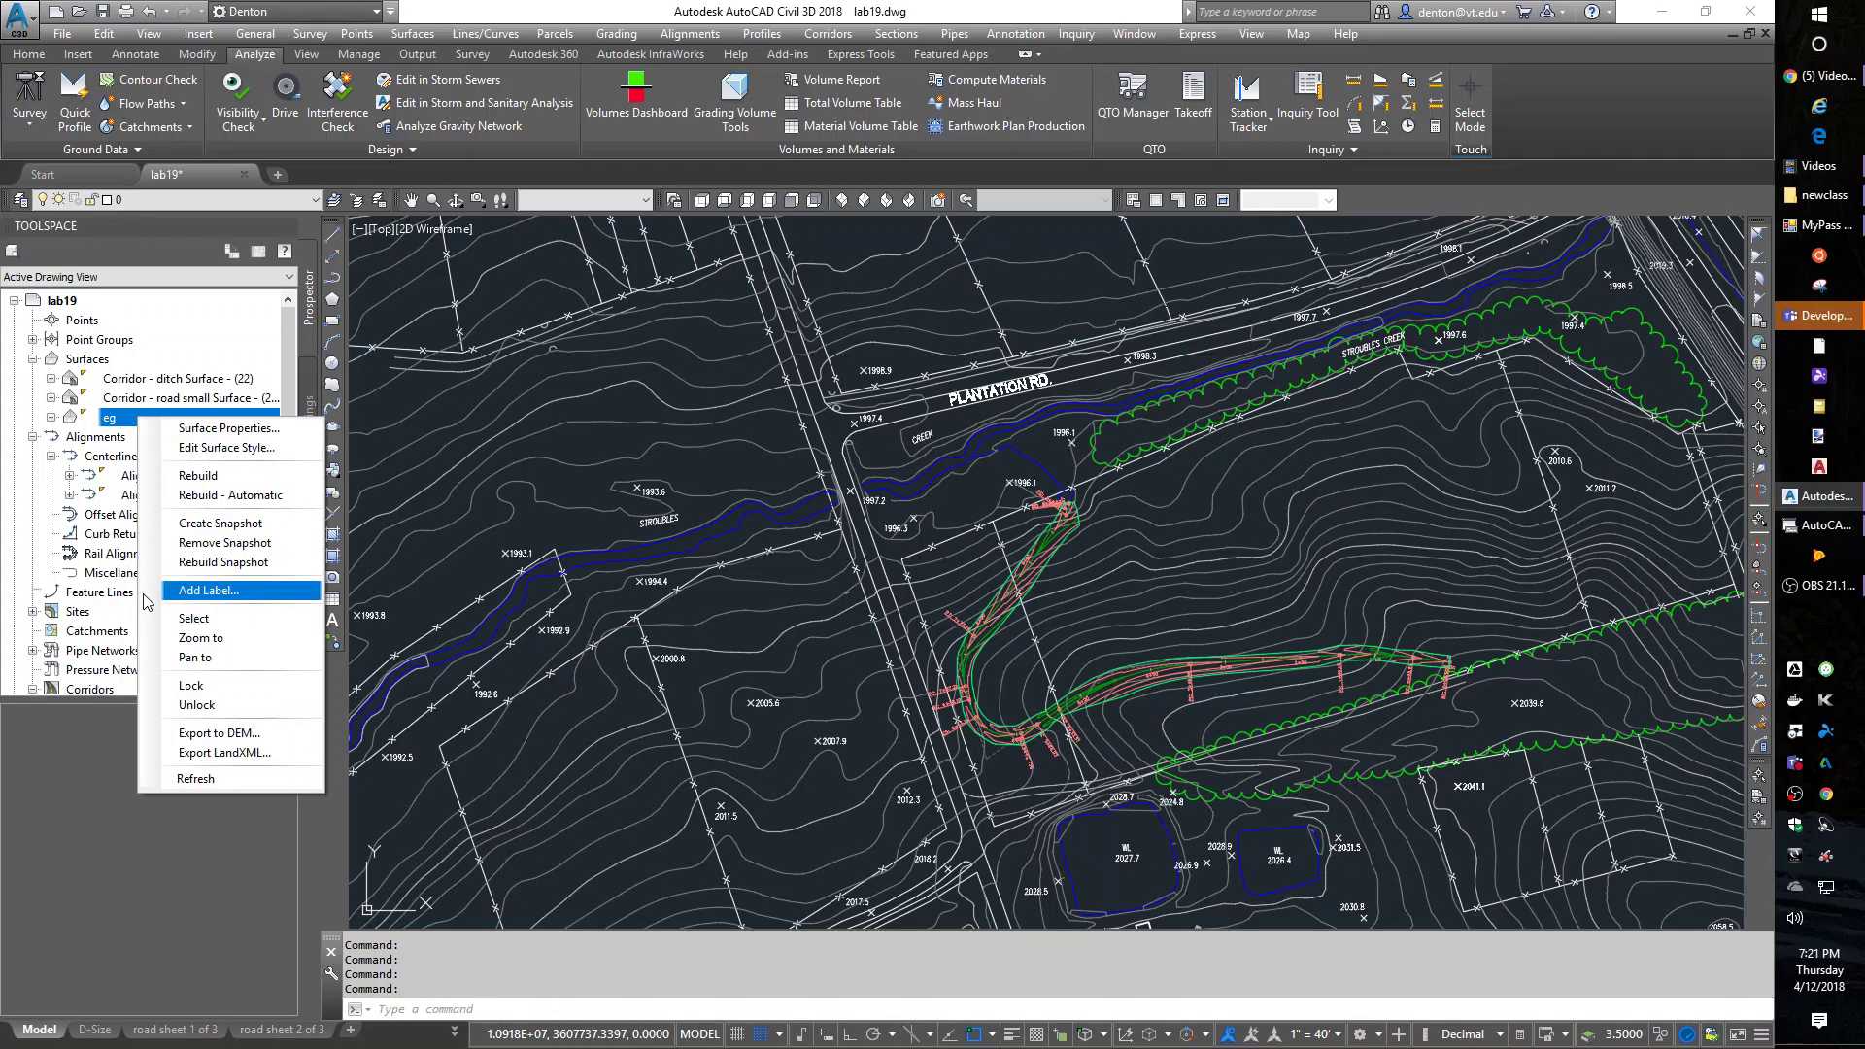
click(191, 620)
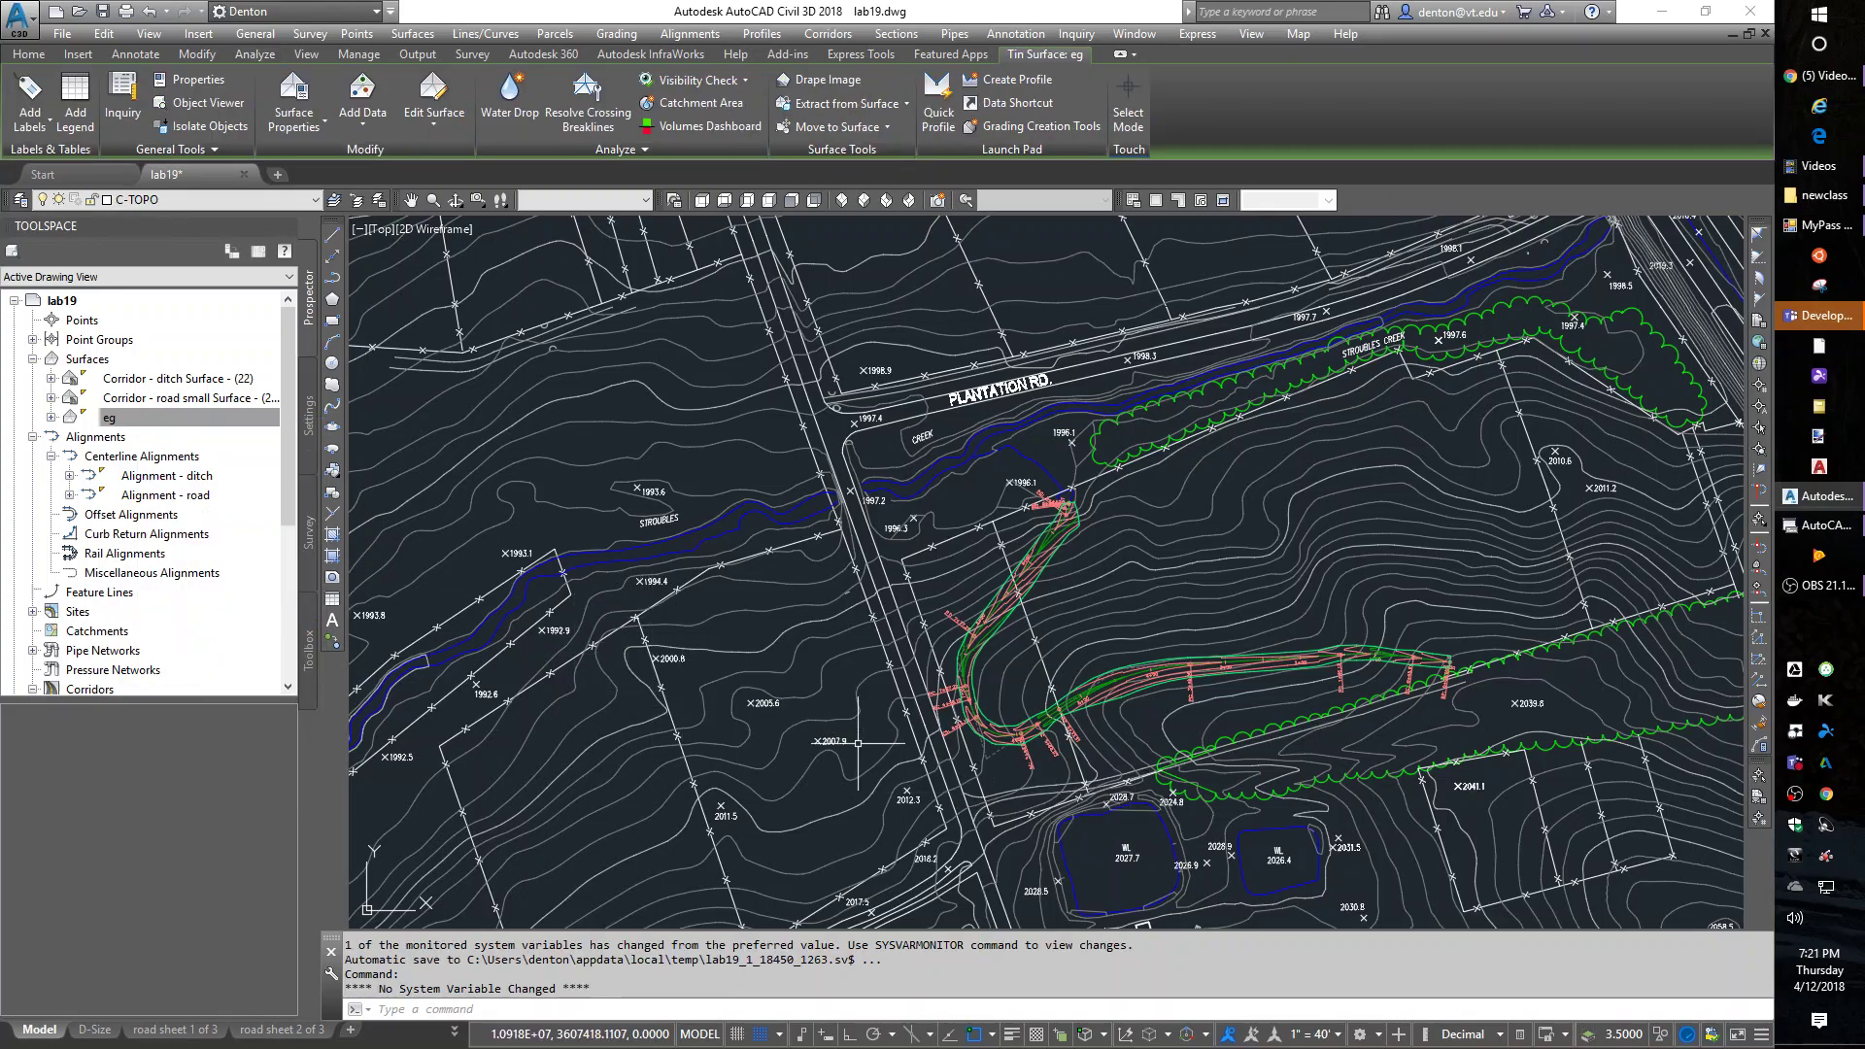
key(Escape)
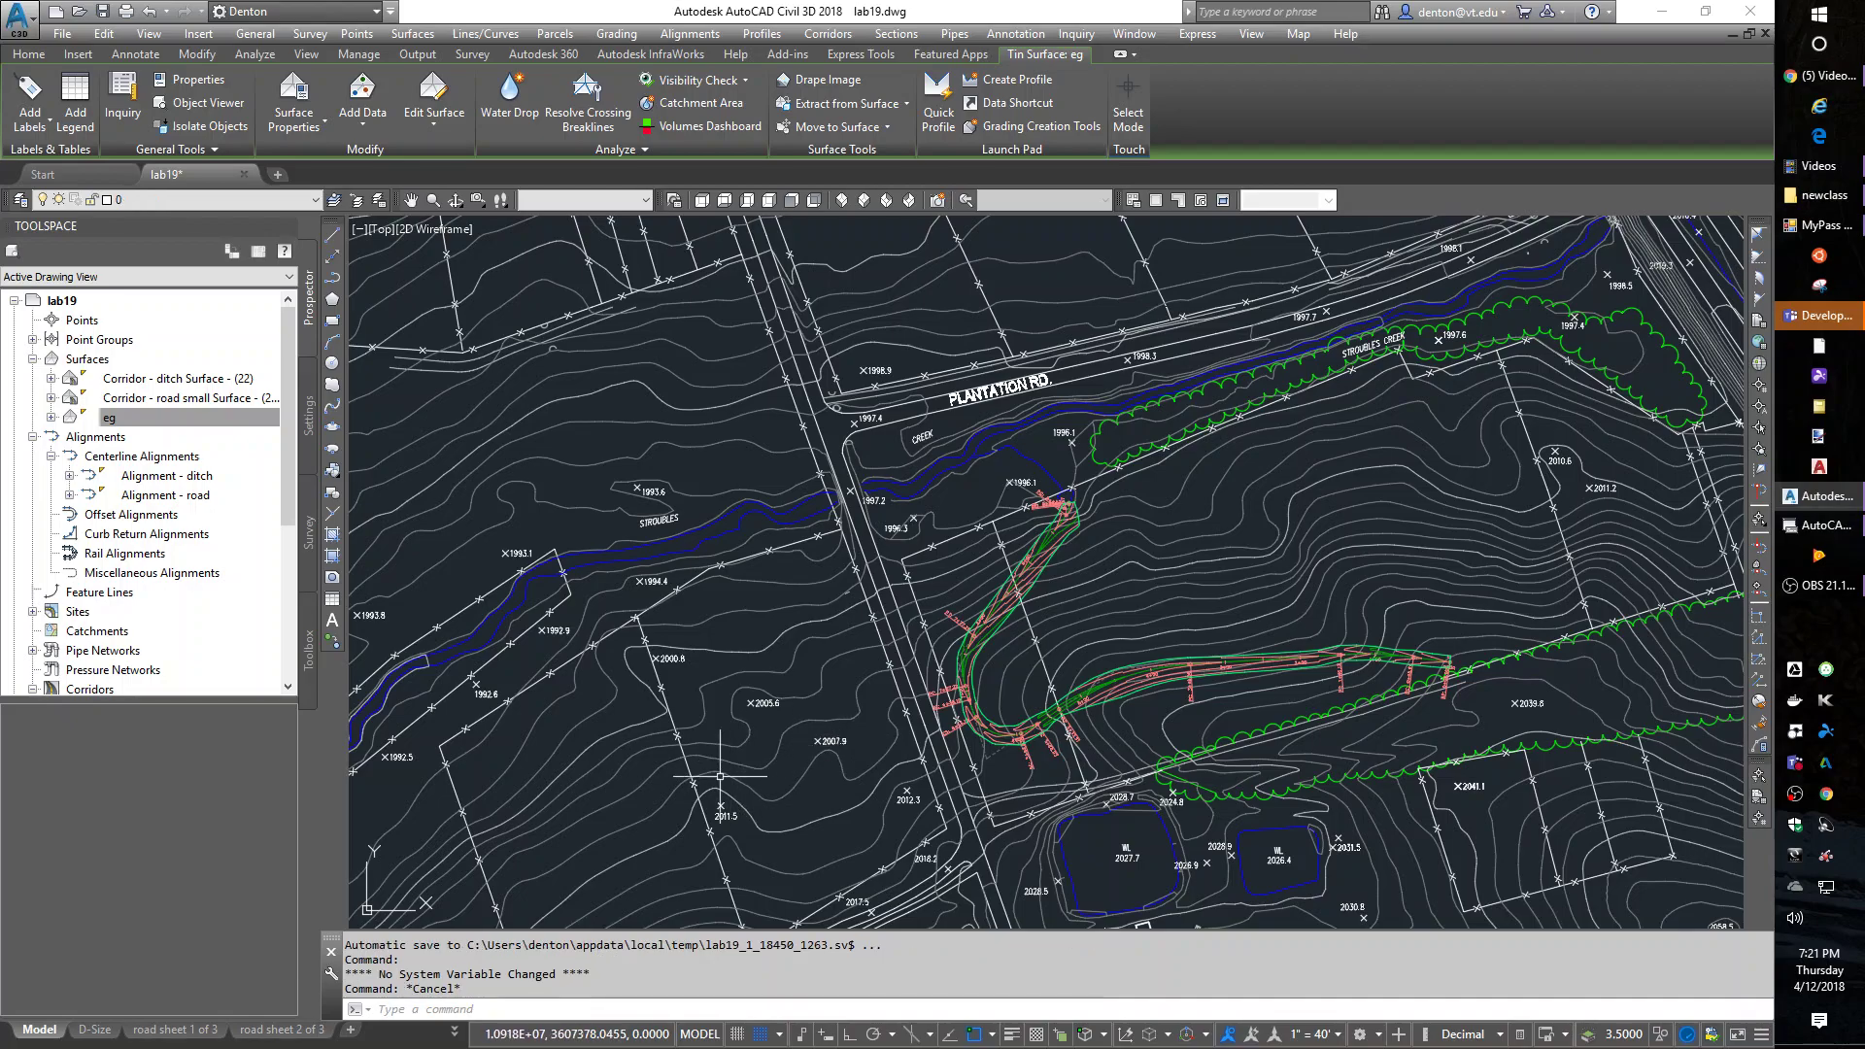
key(Escape)
key(Escape)
key(Escape)
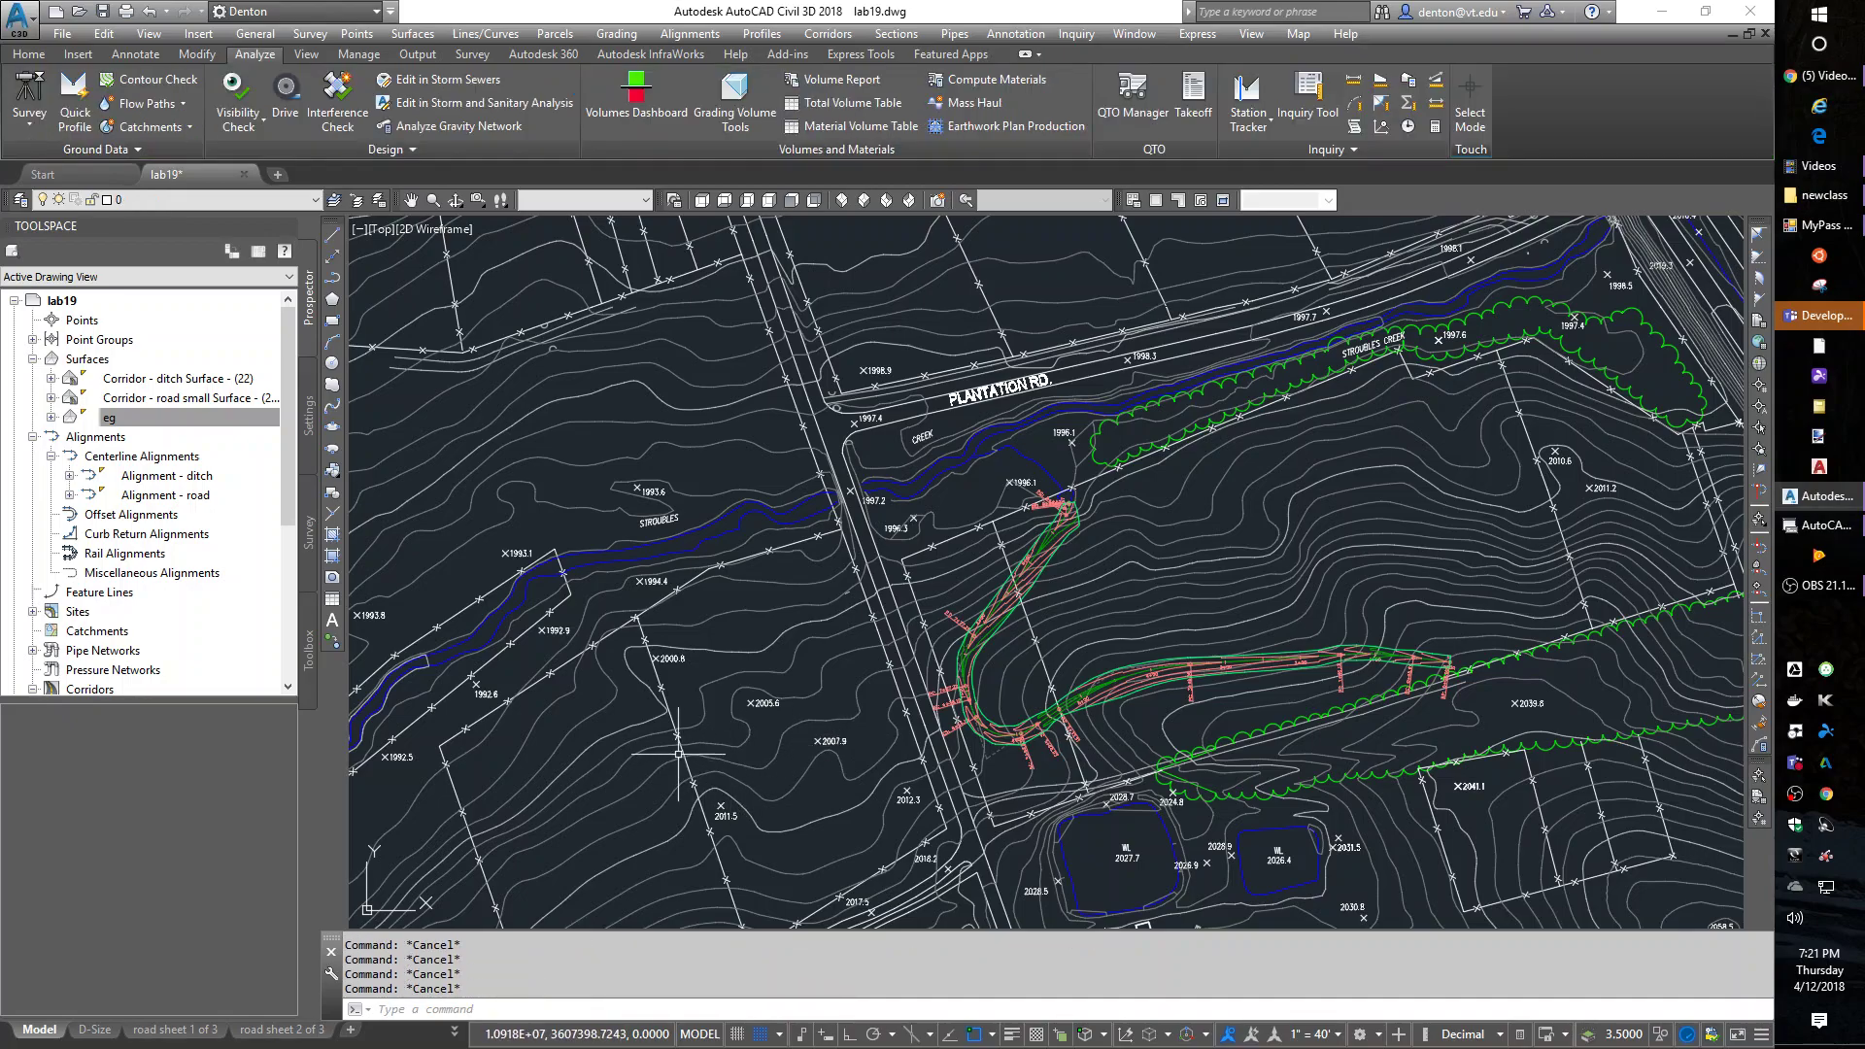
- Copy the eg surface in place, using the Displacement option with zero displacement
right_click(114, 427)
click(188, 625)
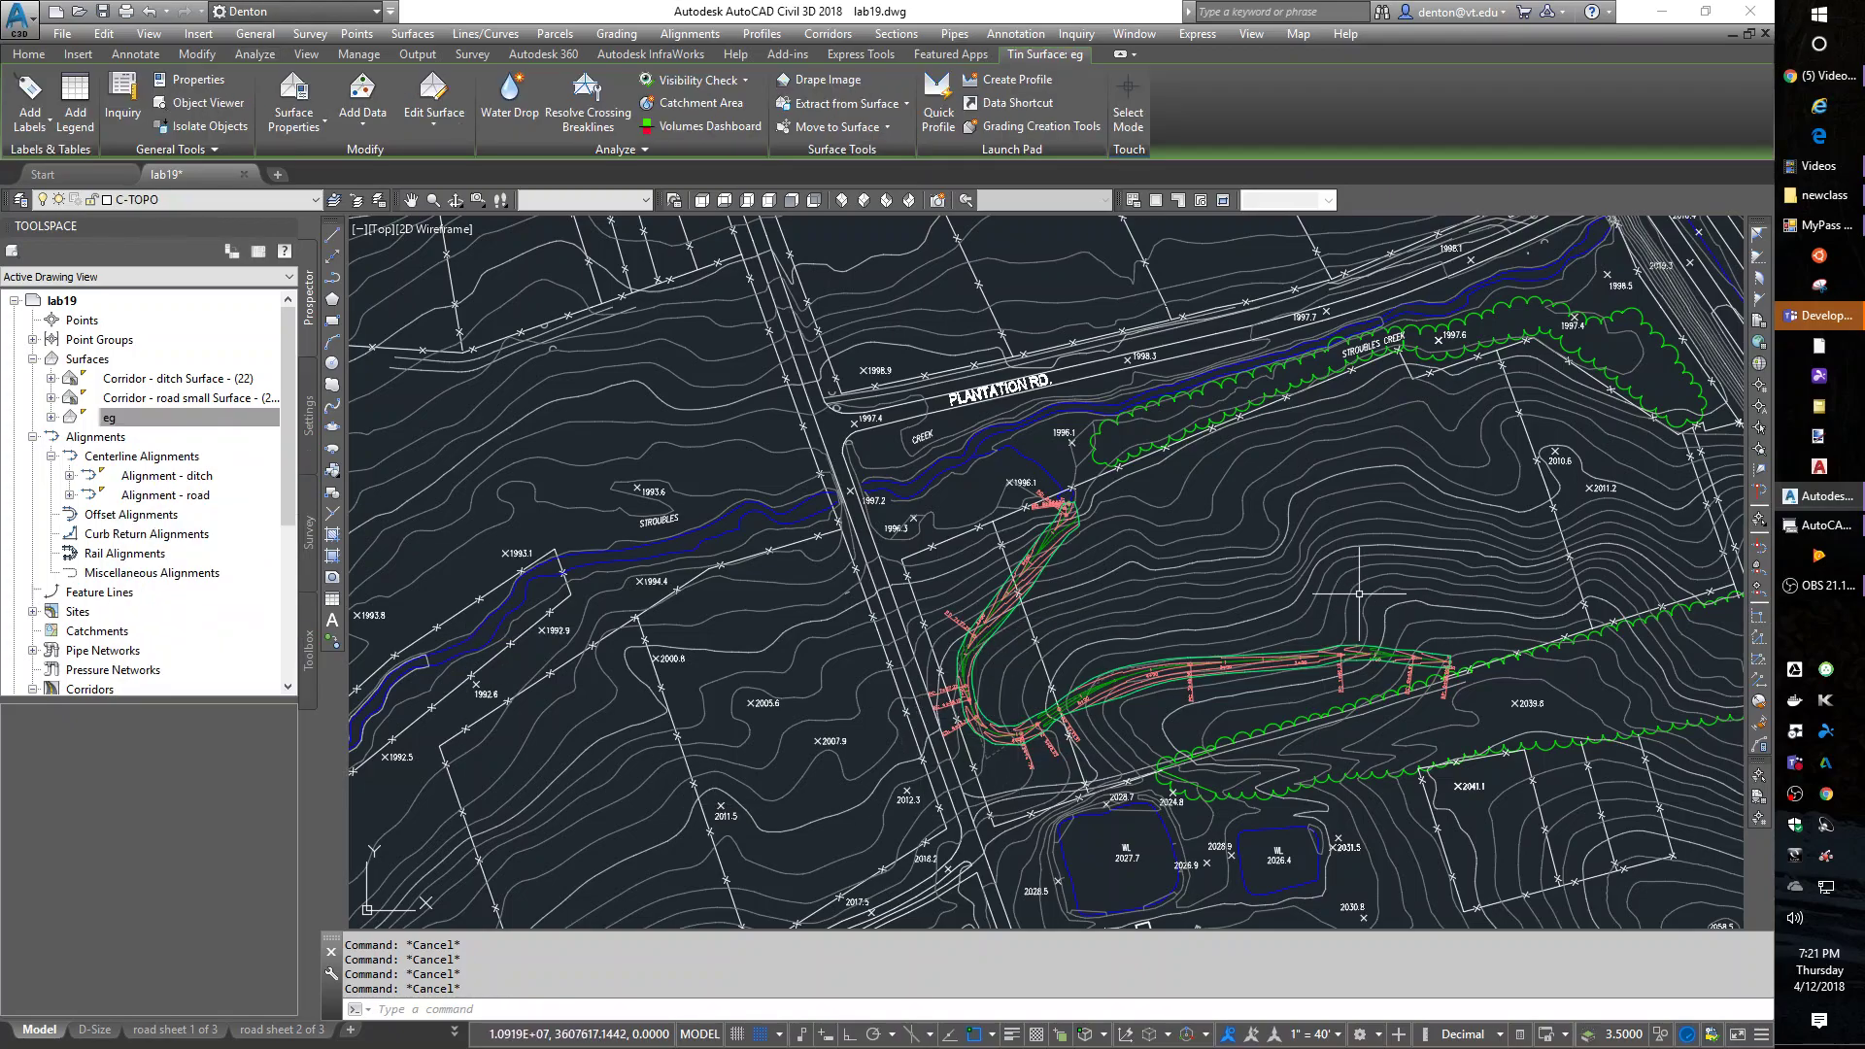
mouse_move(1359, 594)
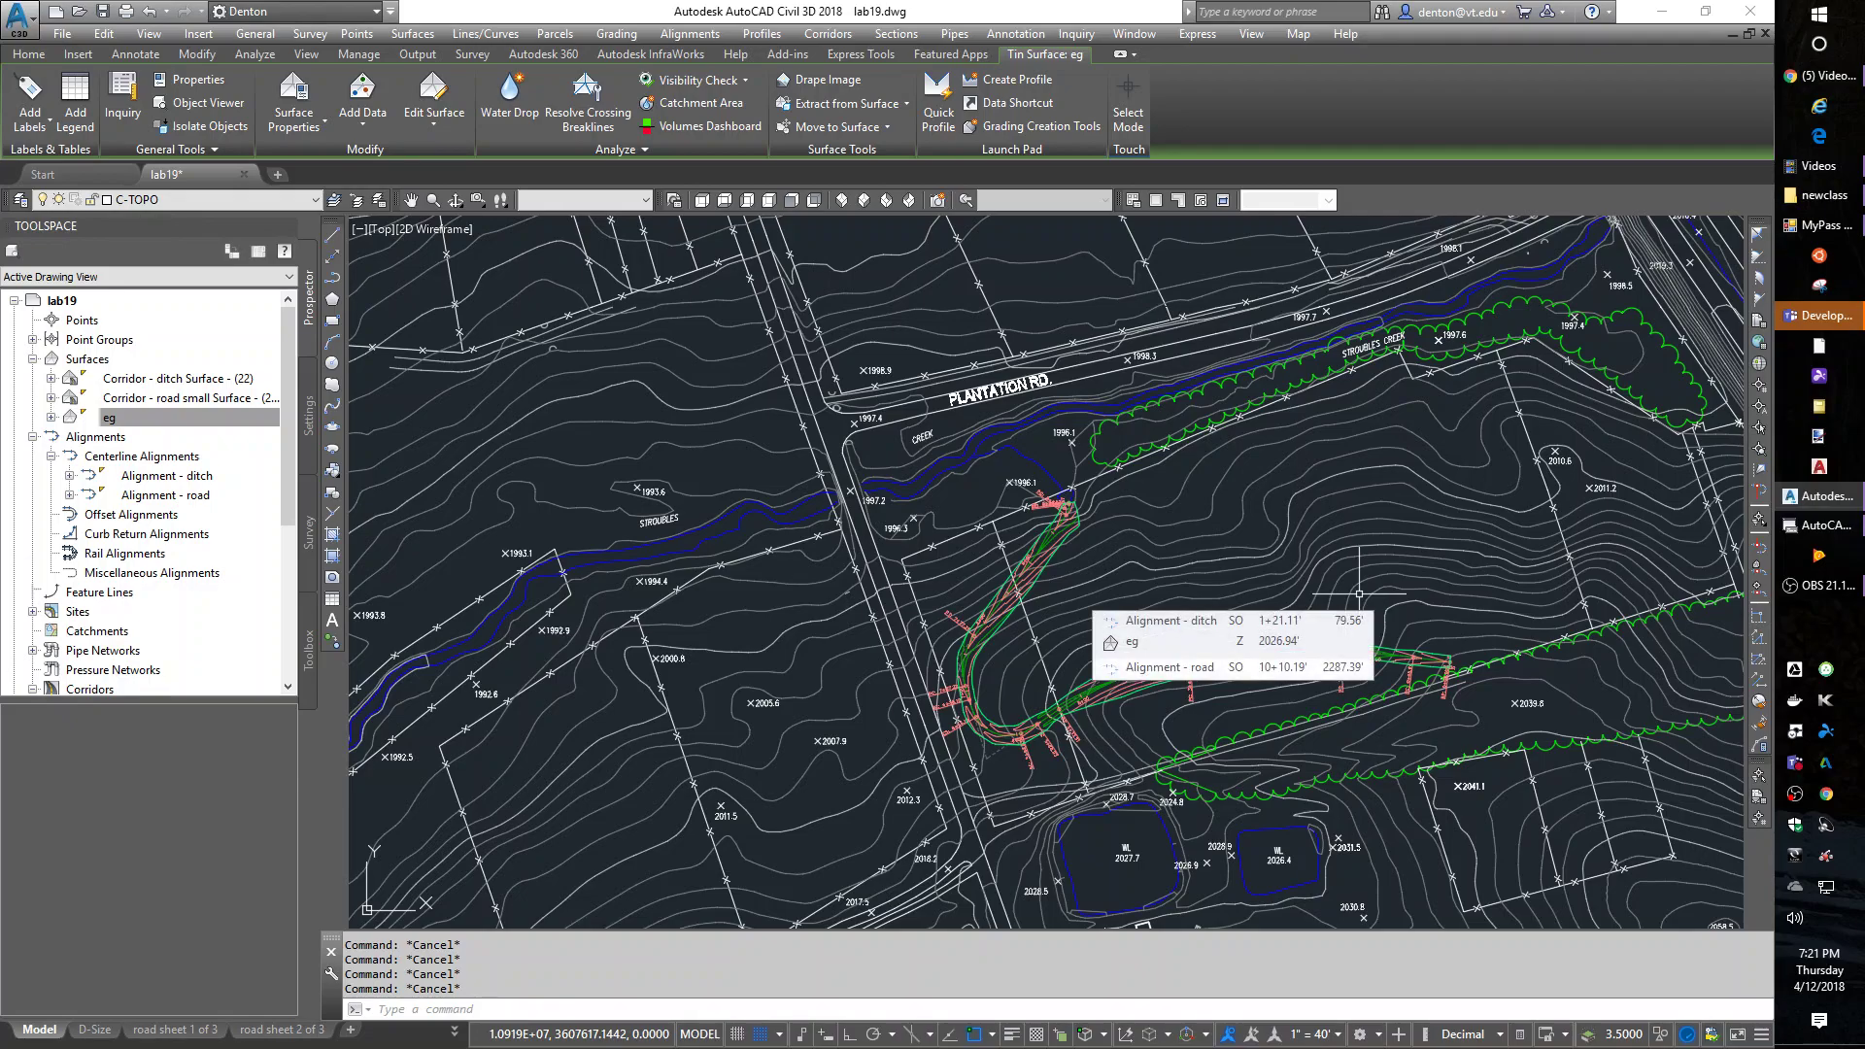
text(cp)
key(Return)
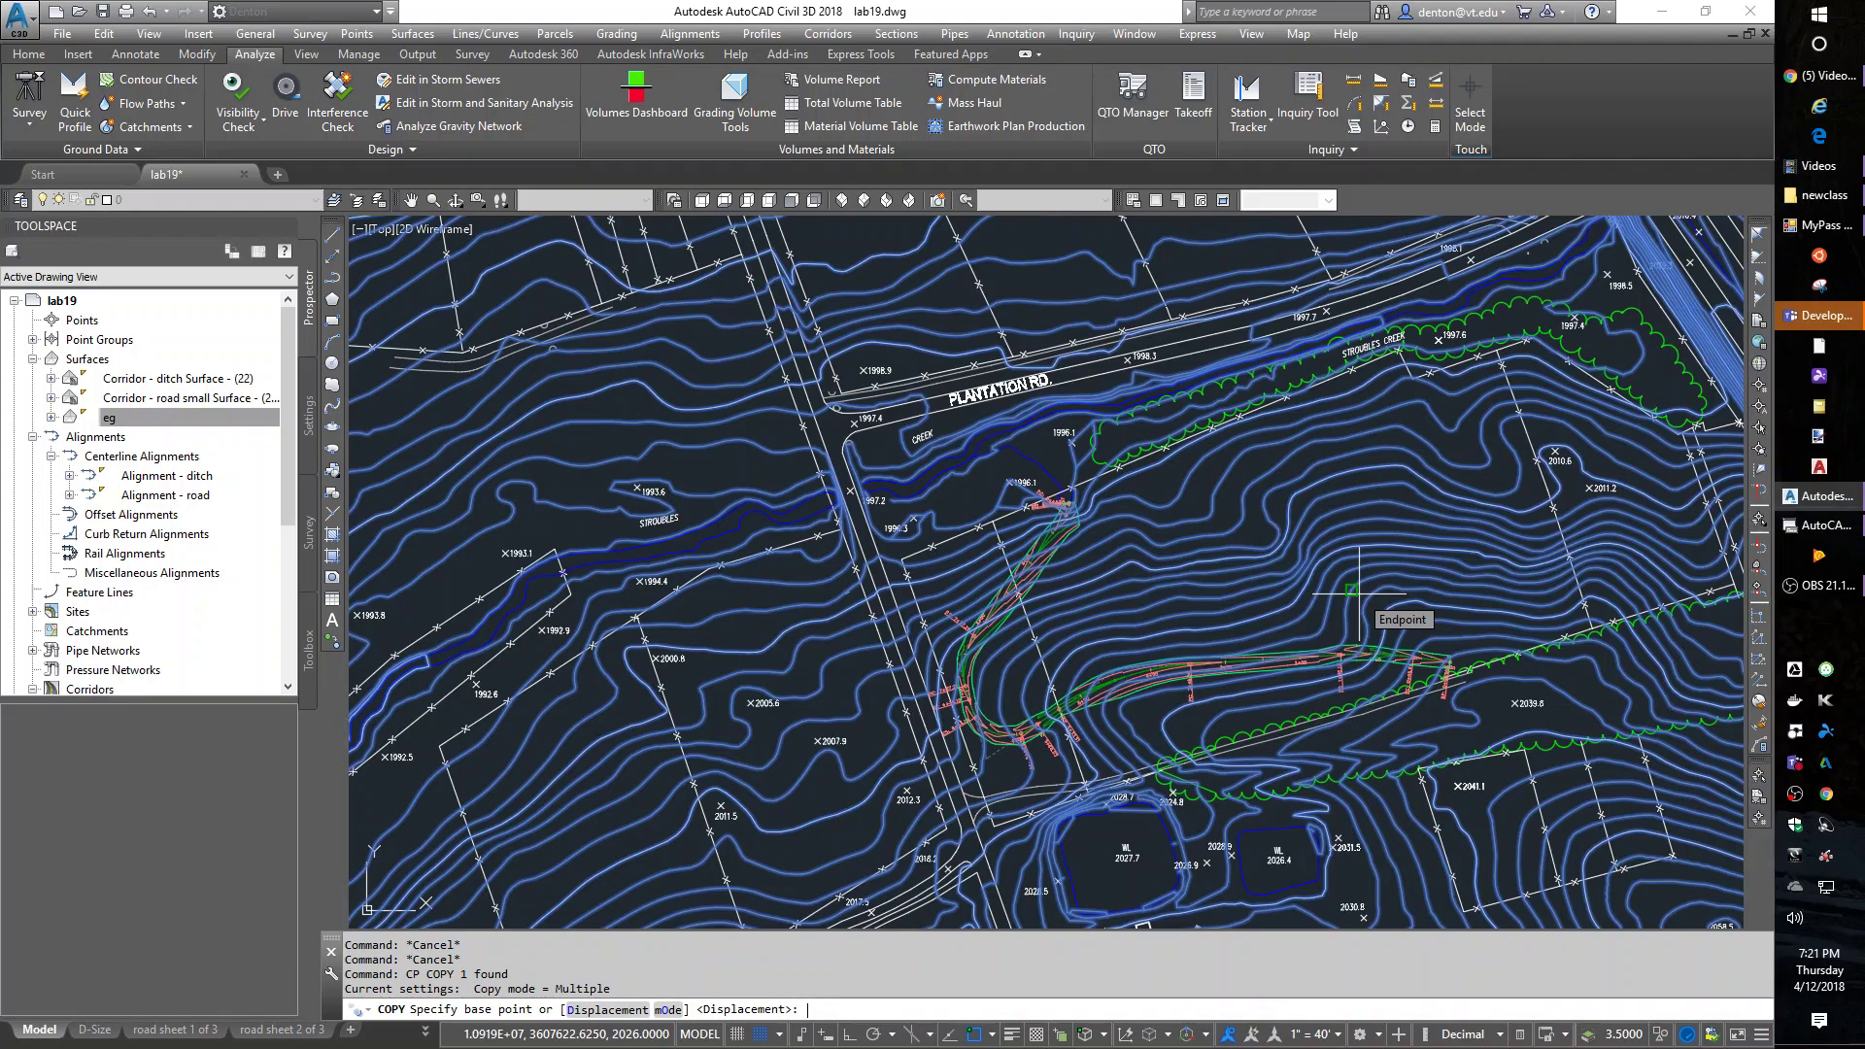
text(d)
key(Return)
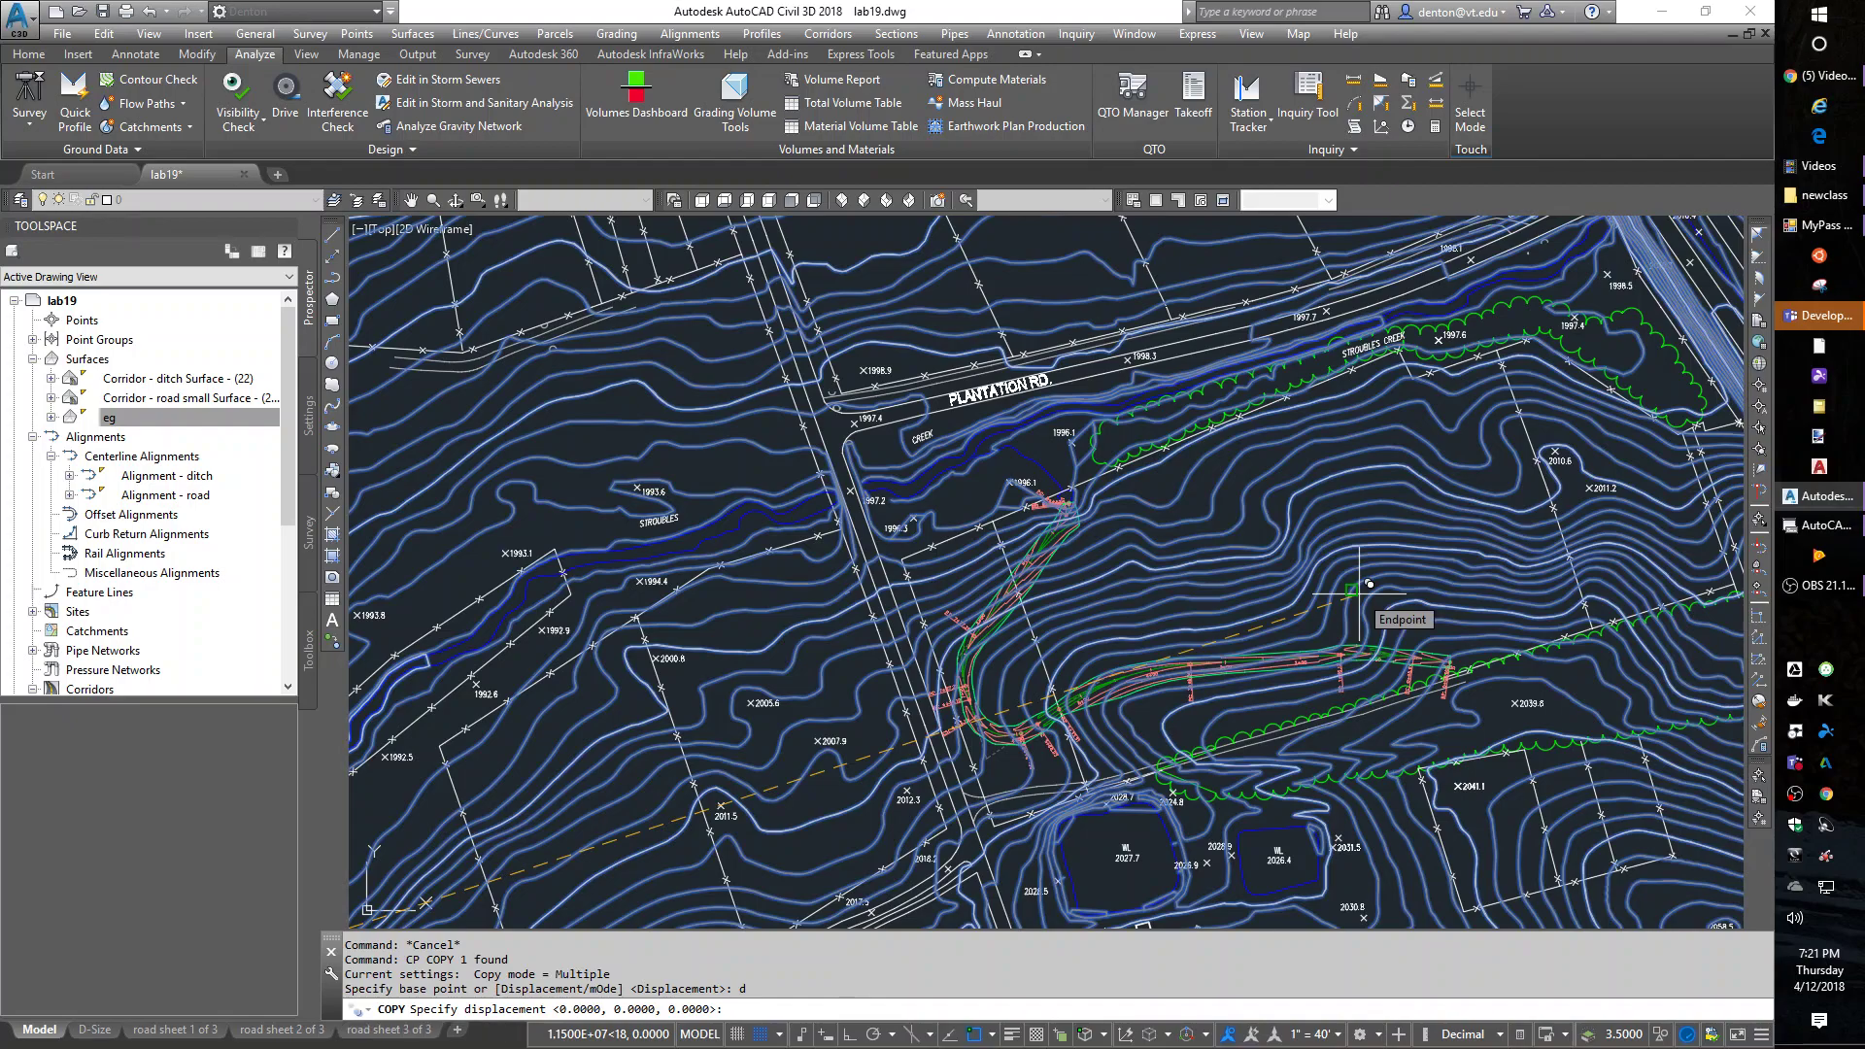
click(1358, 593)
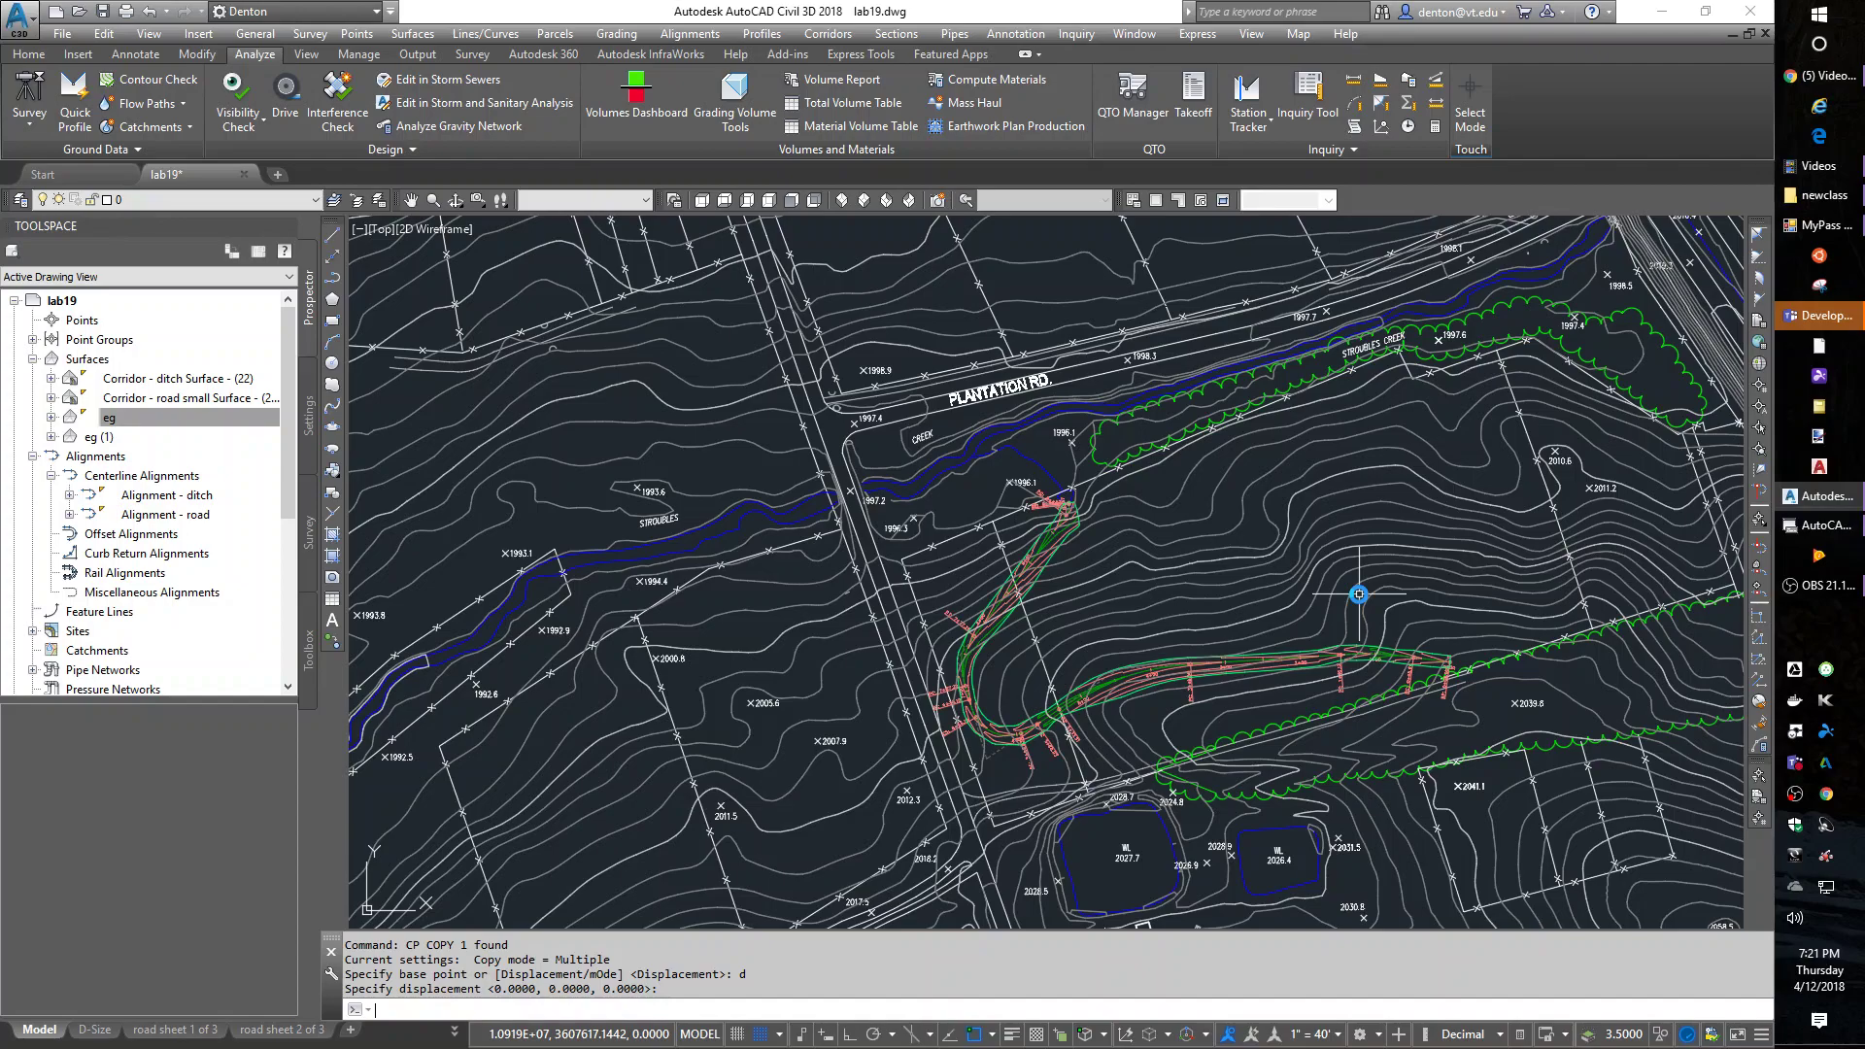
- Rename the copied surface eg (1) to "Final Grades" and replace its default description
click(130, 418)
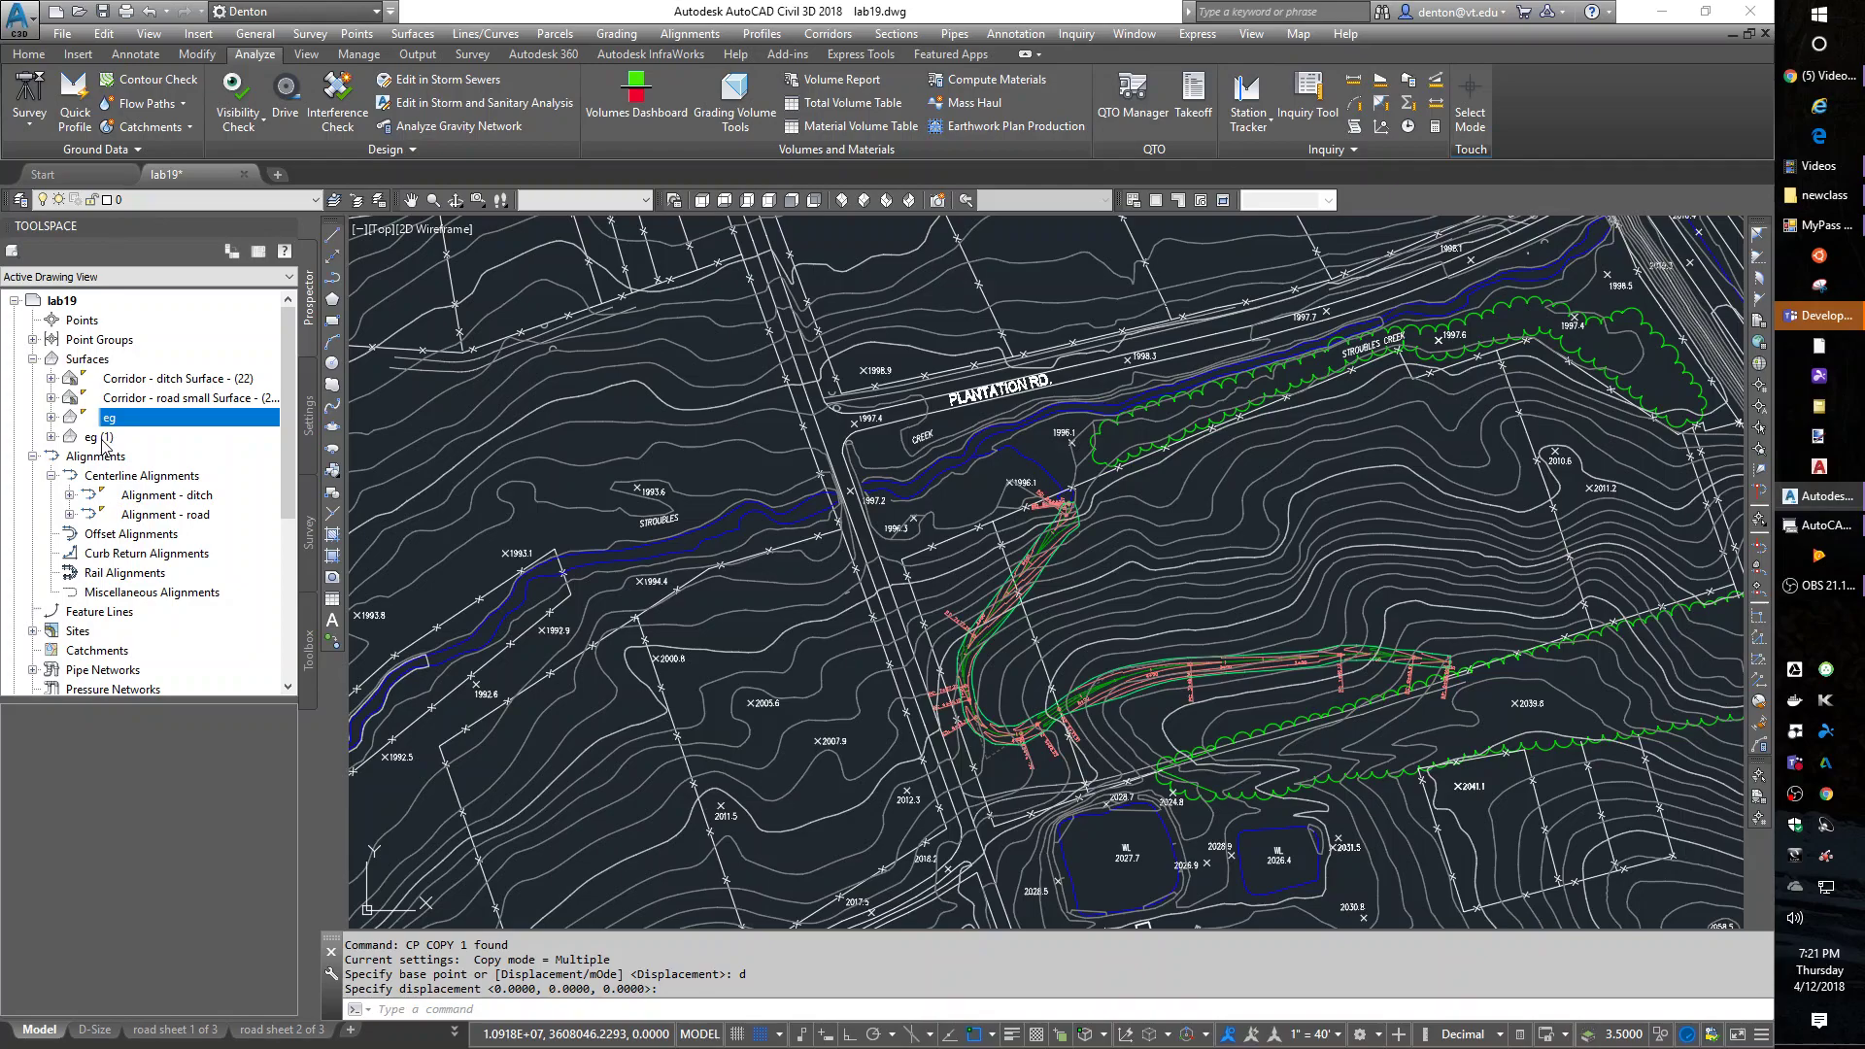
right_click(104, 439)
click(179, 453)
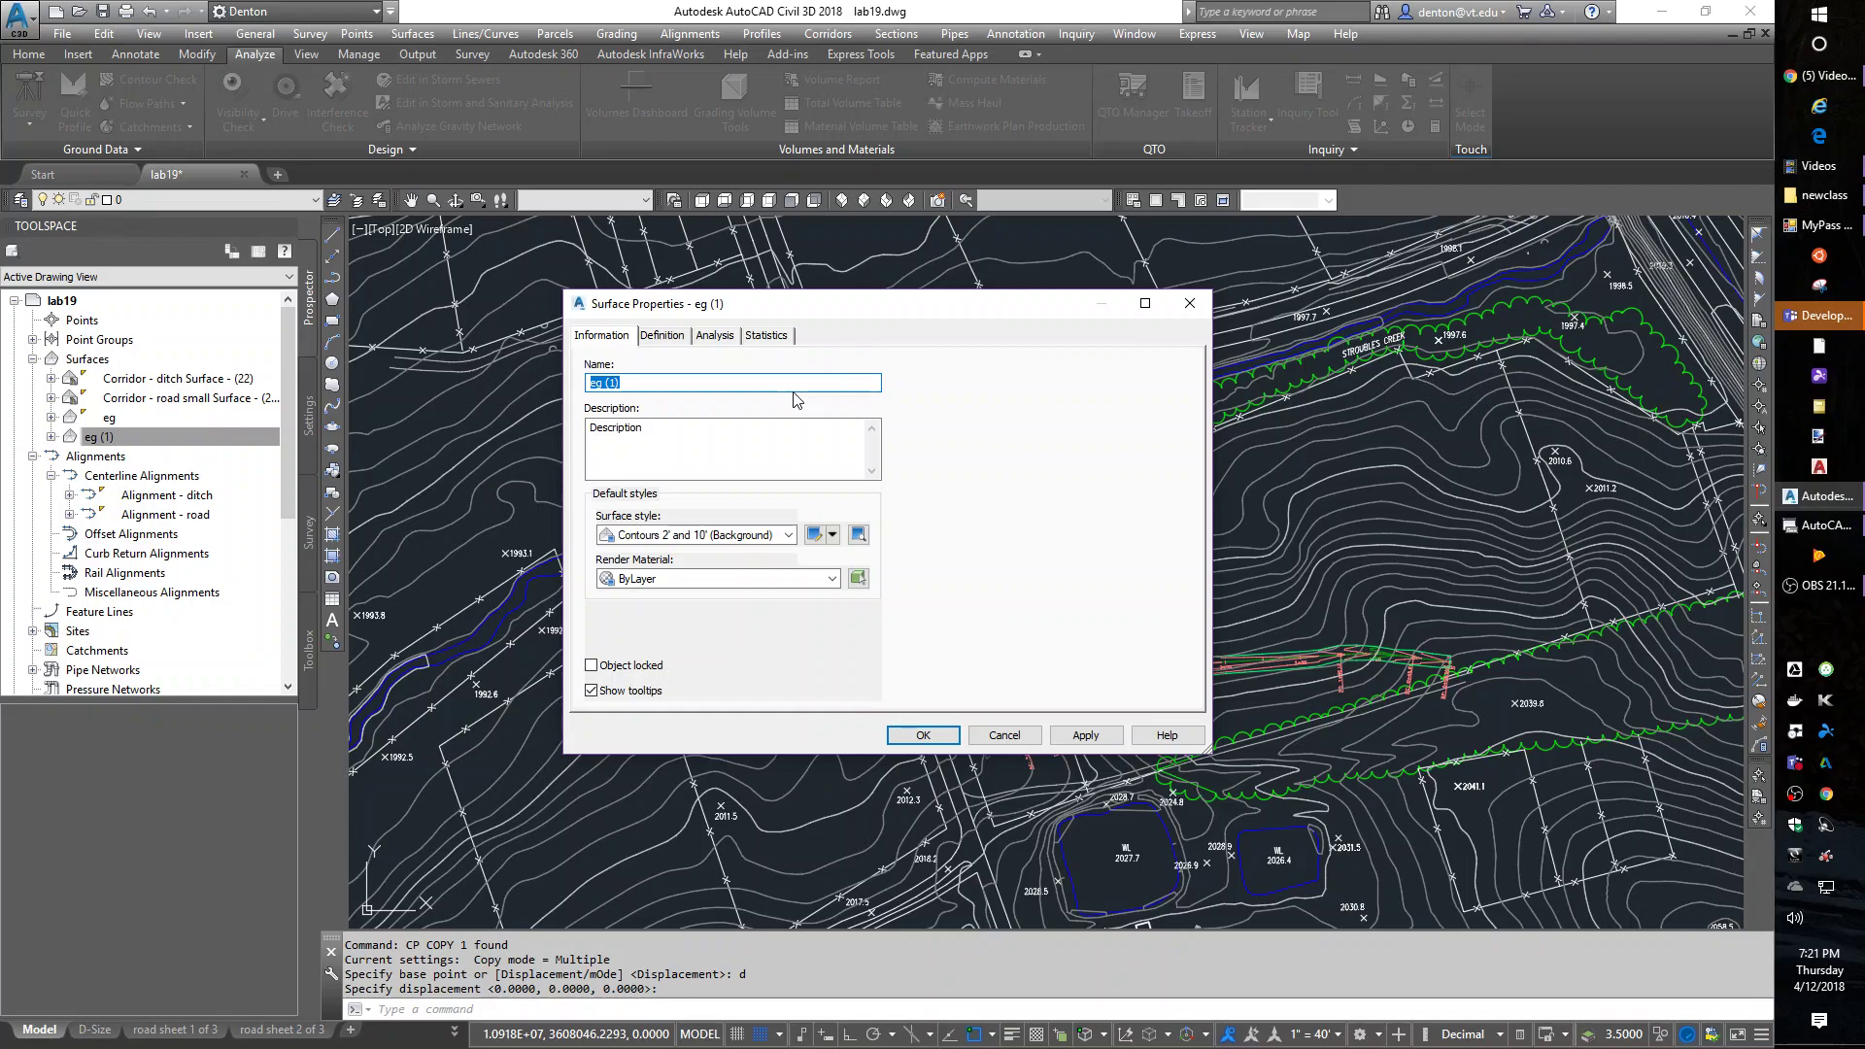
text(Final Grades)
key(Tab)
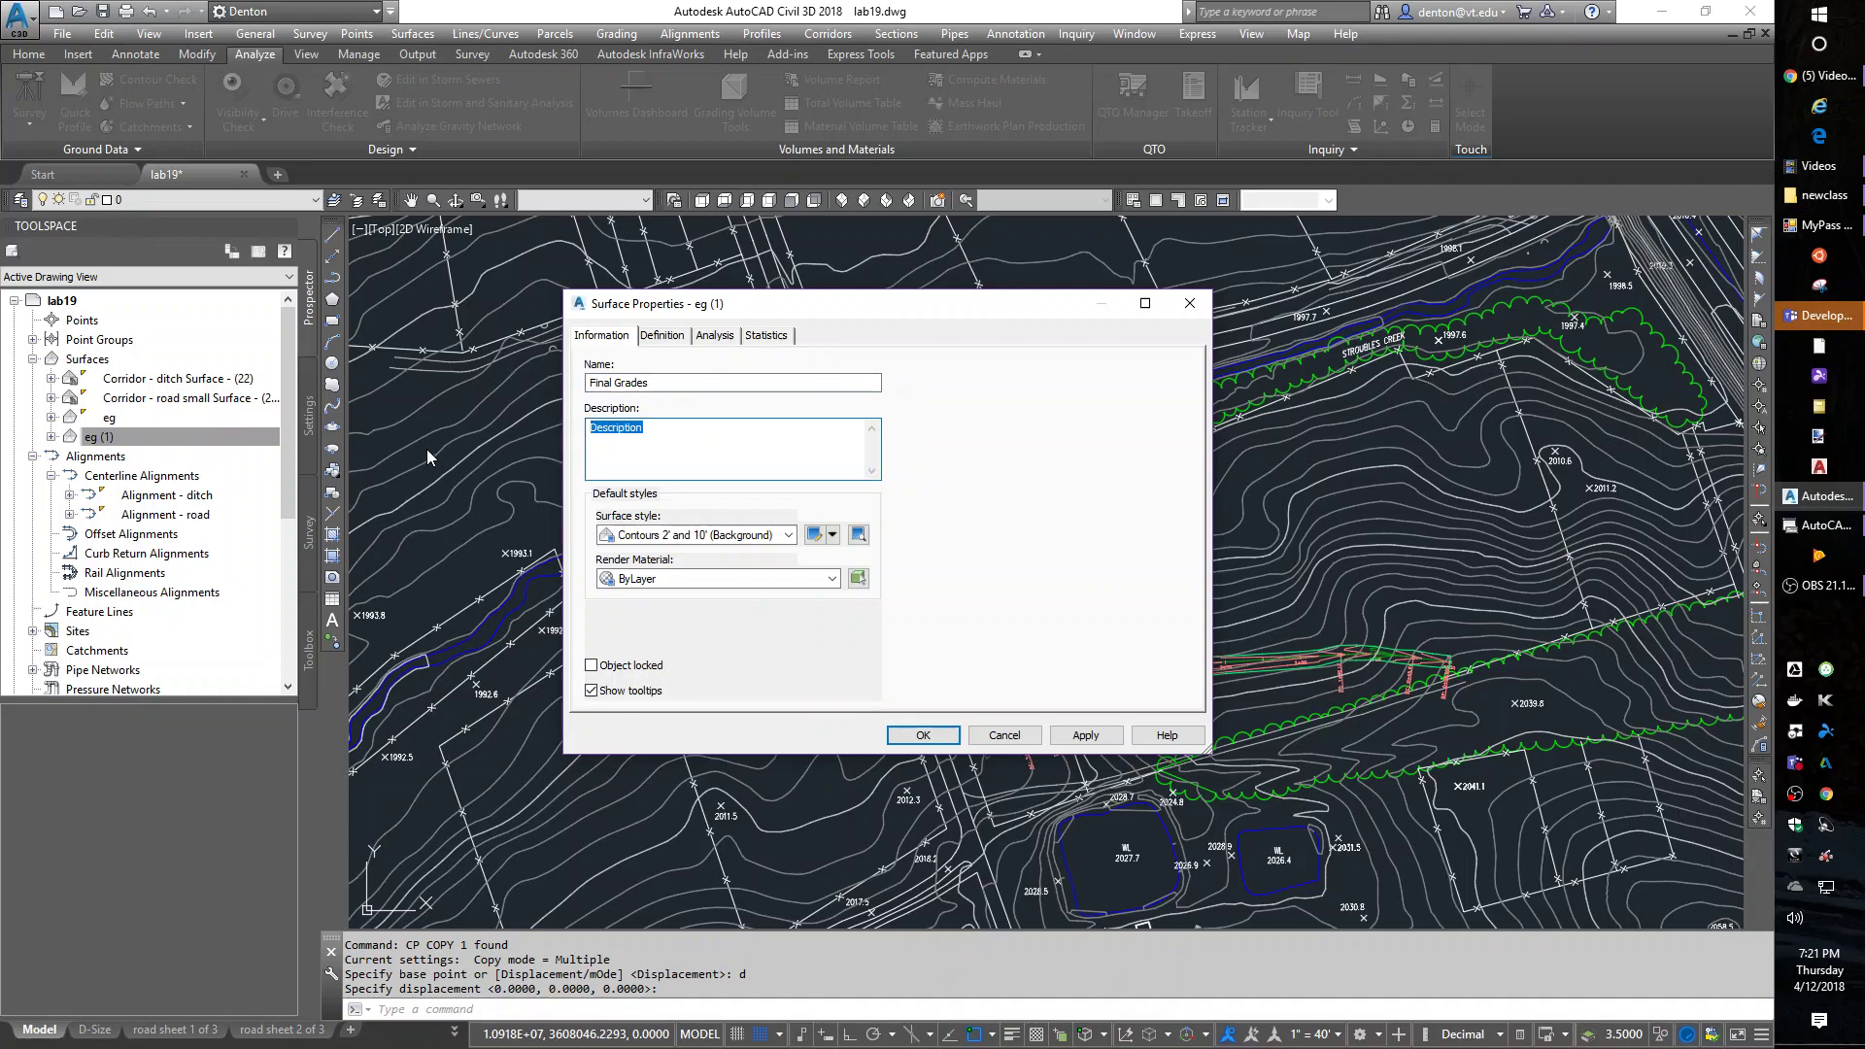
text(combina)
click(923, 735)
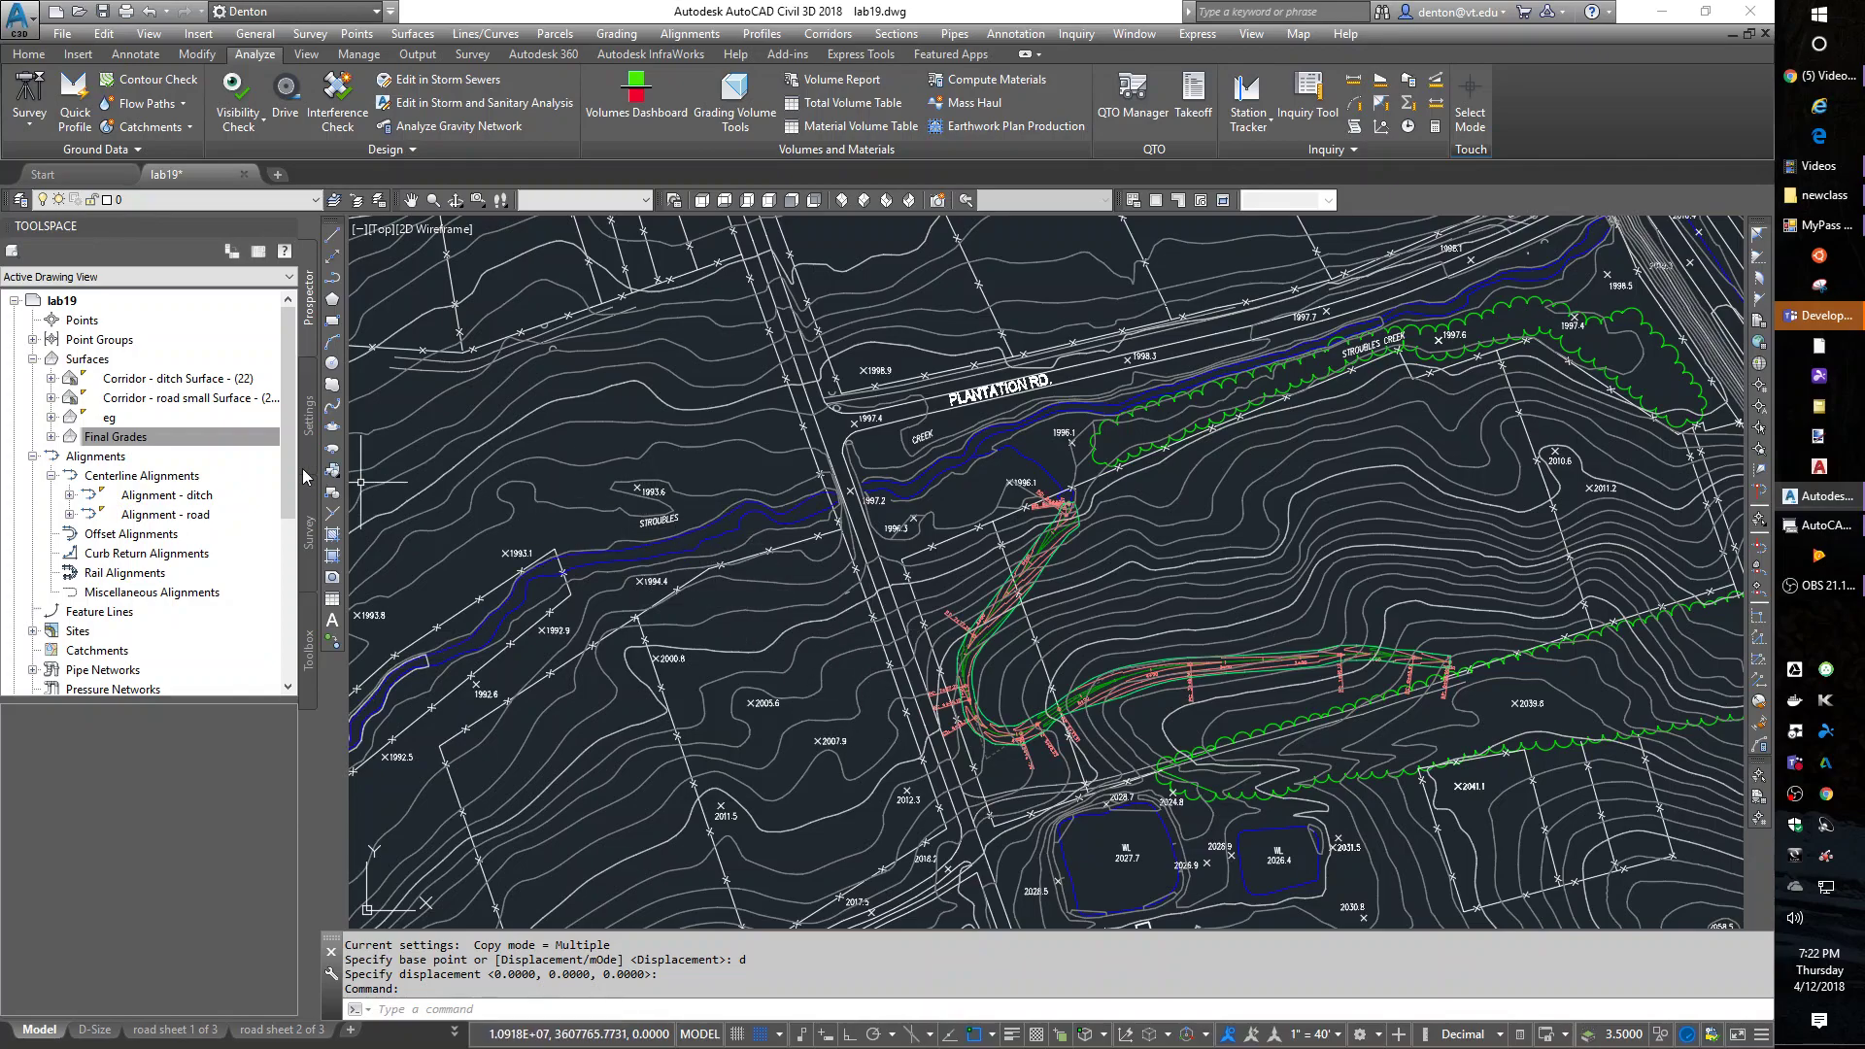
- Set the surface style of Corridor - ditch Surface - (22) to Border Only
click(136, 439)
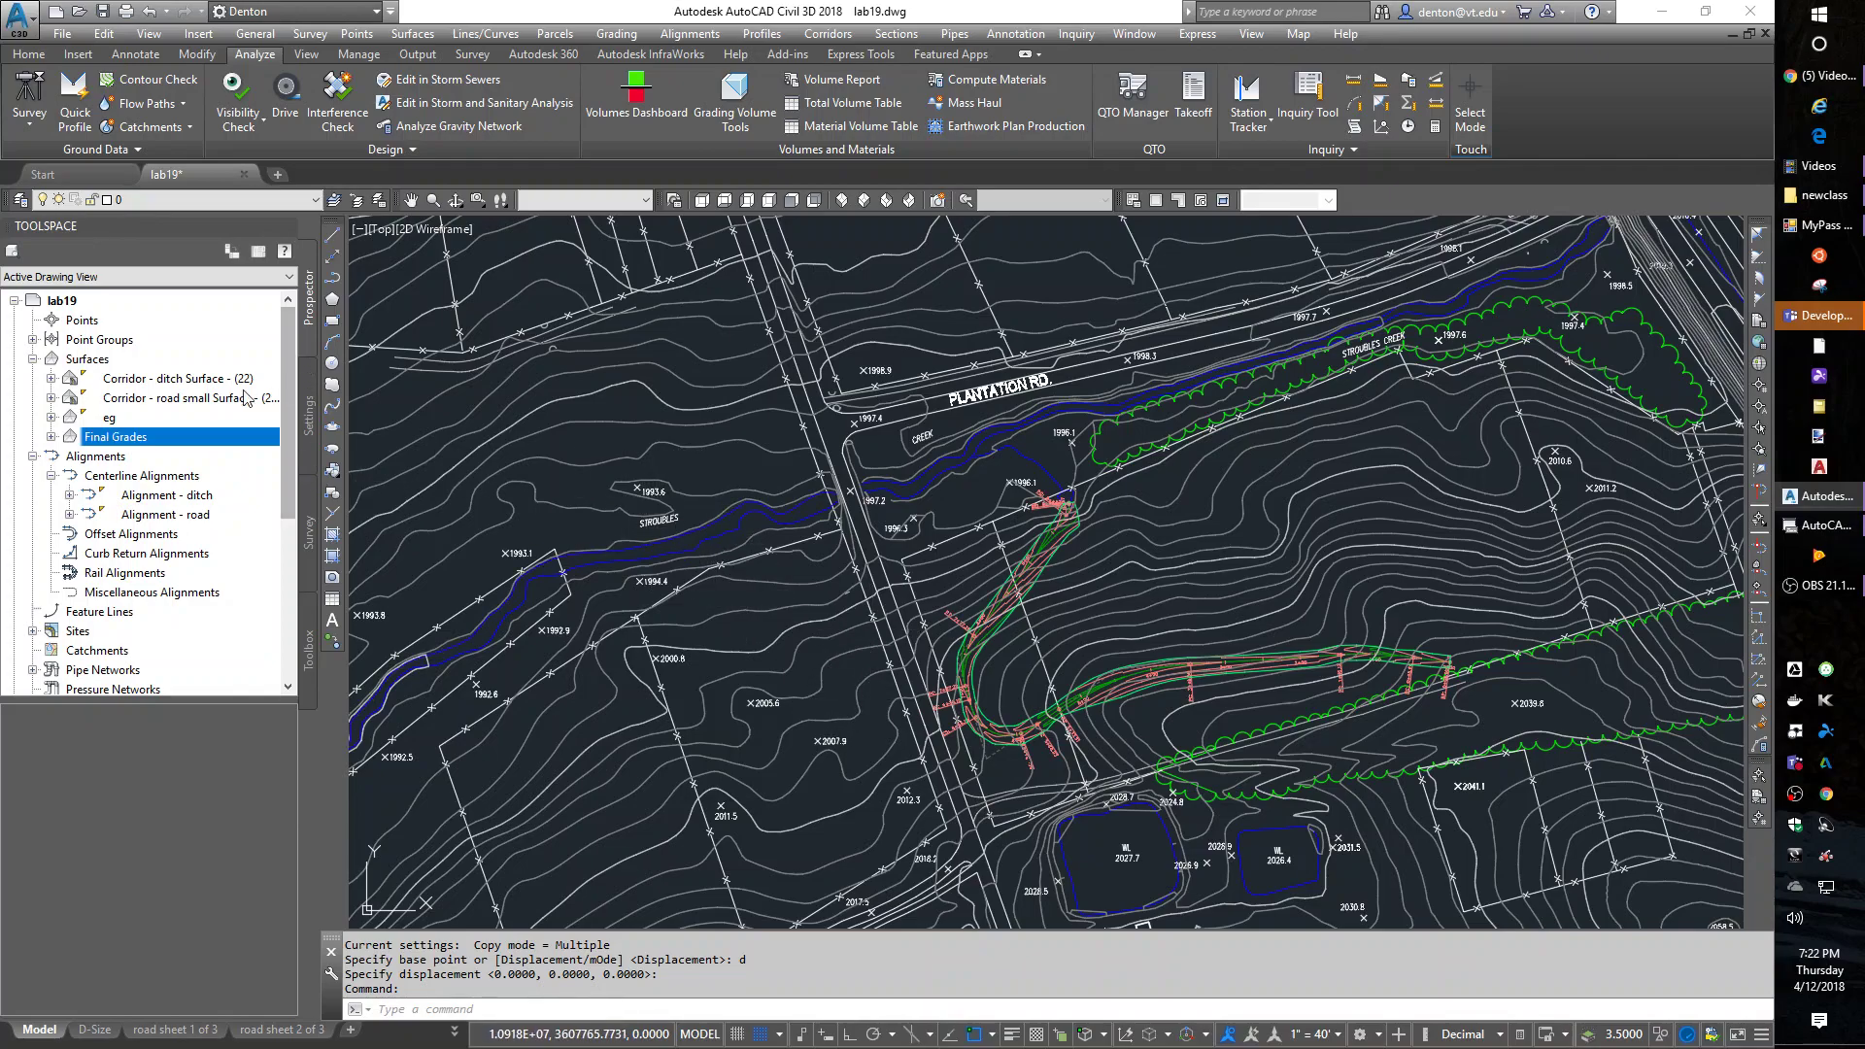
right_click(163, 381)
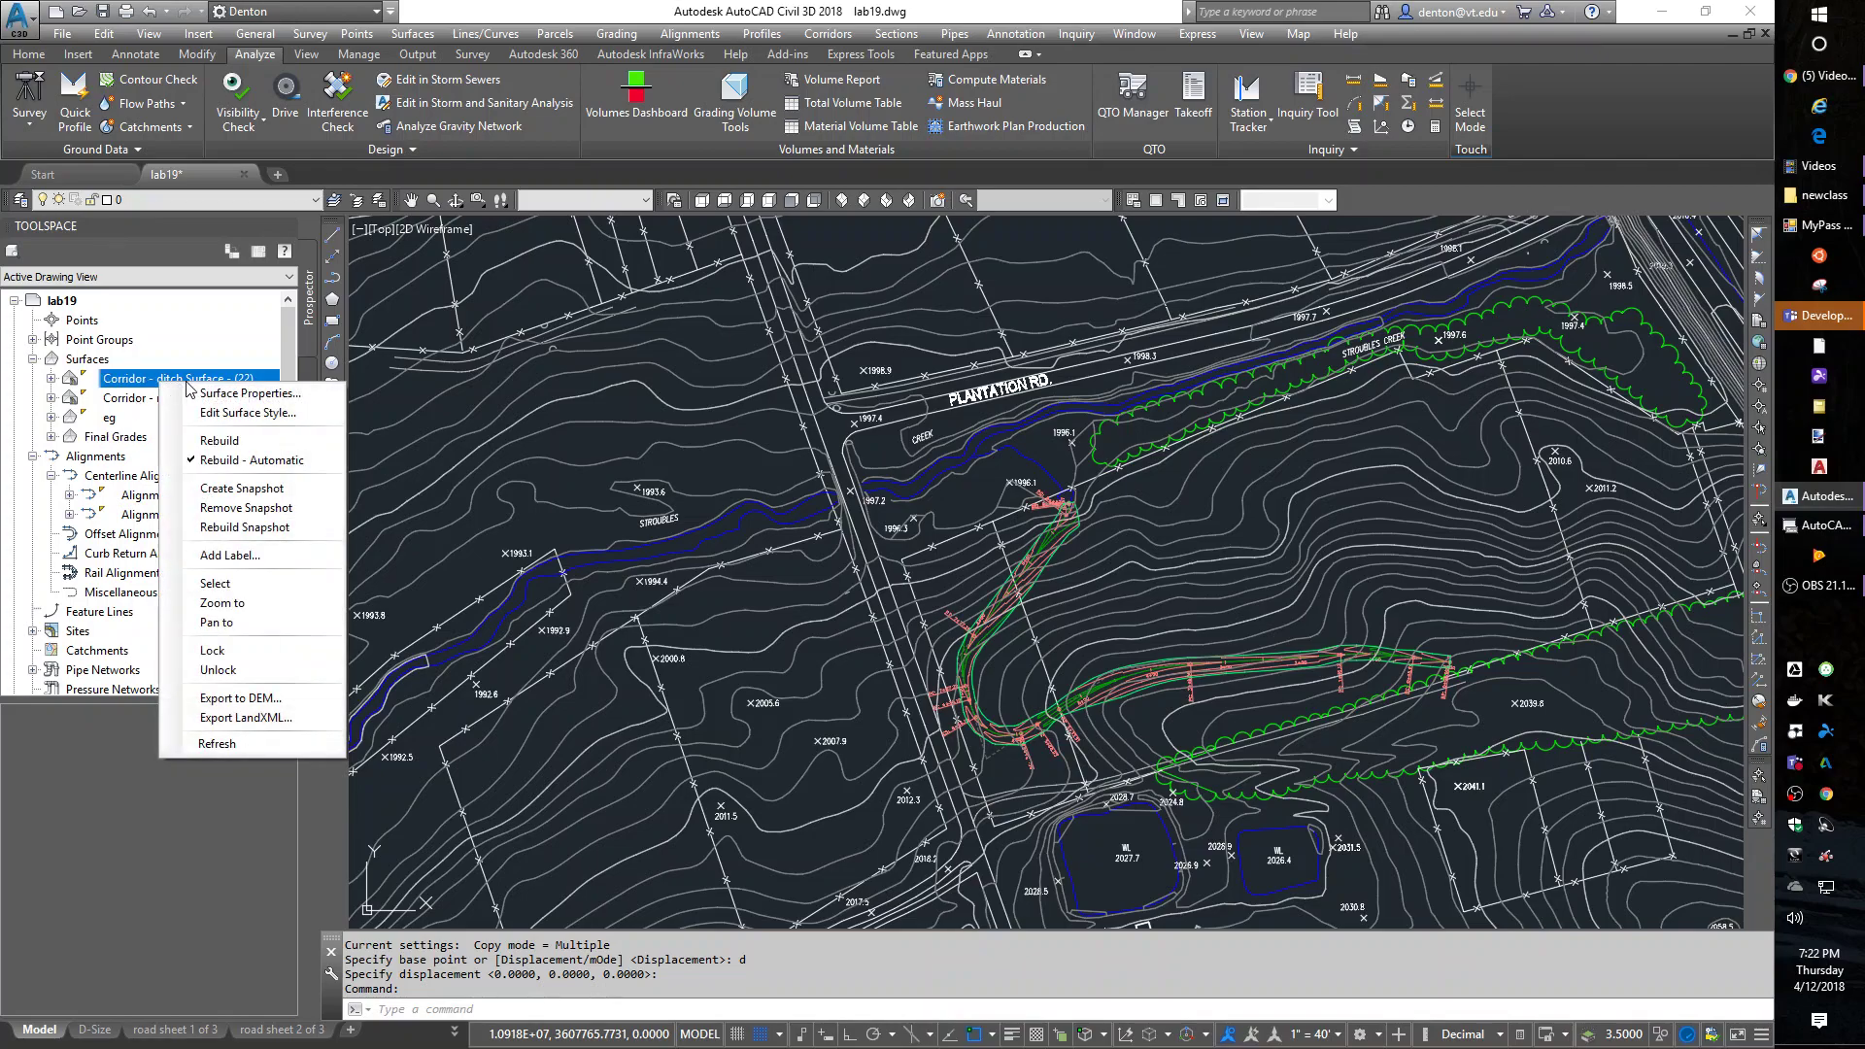
click(233, 393)
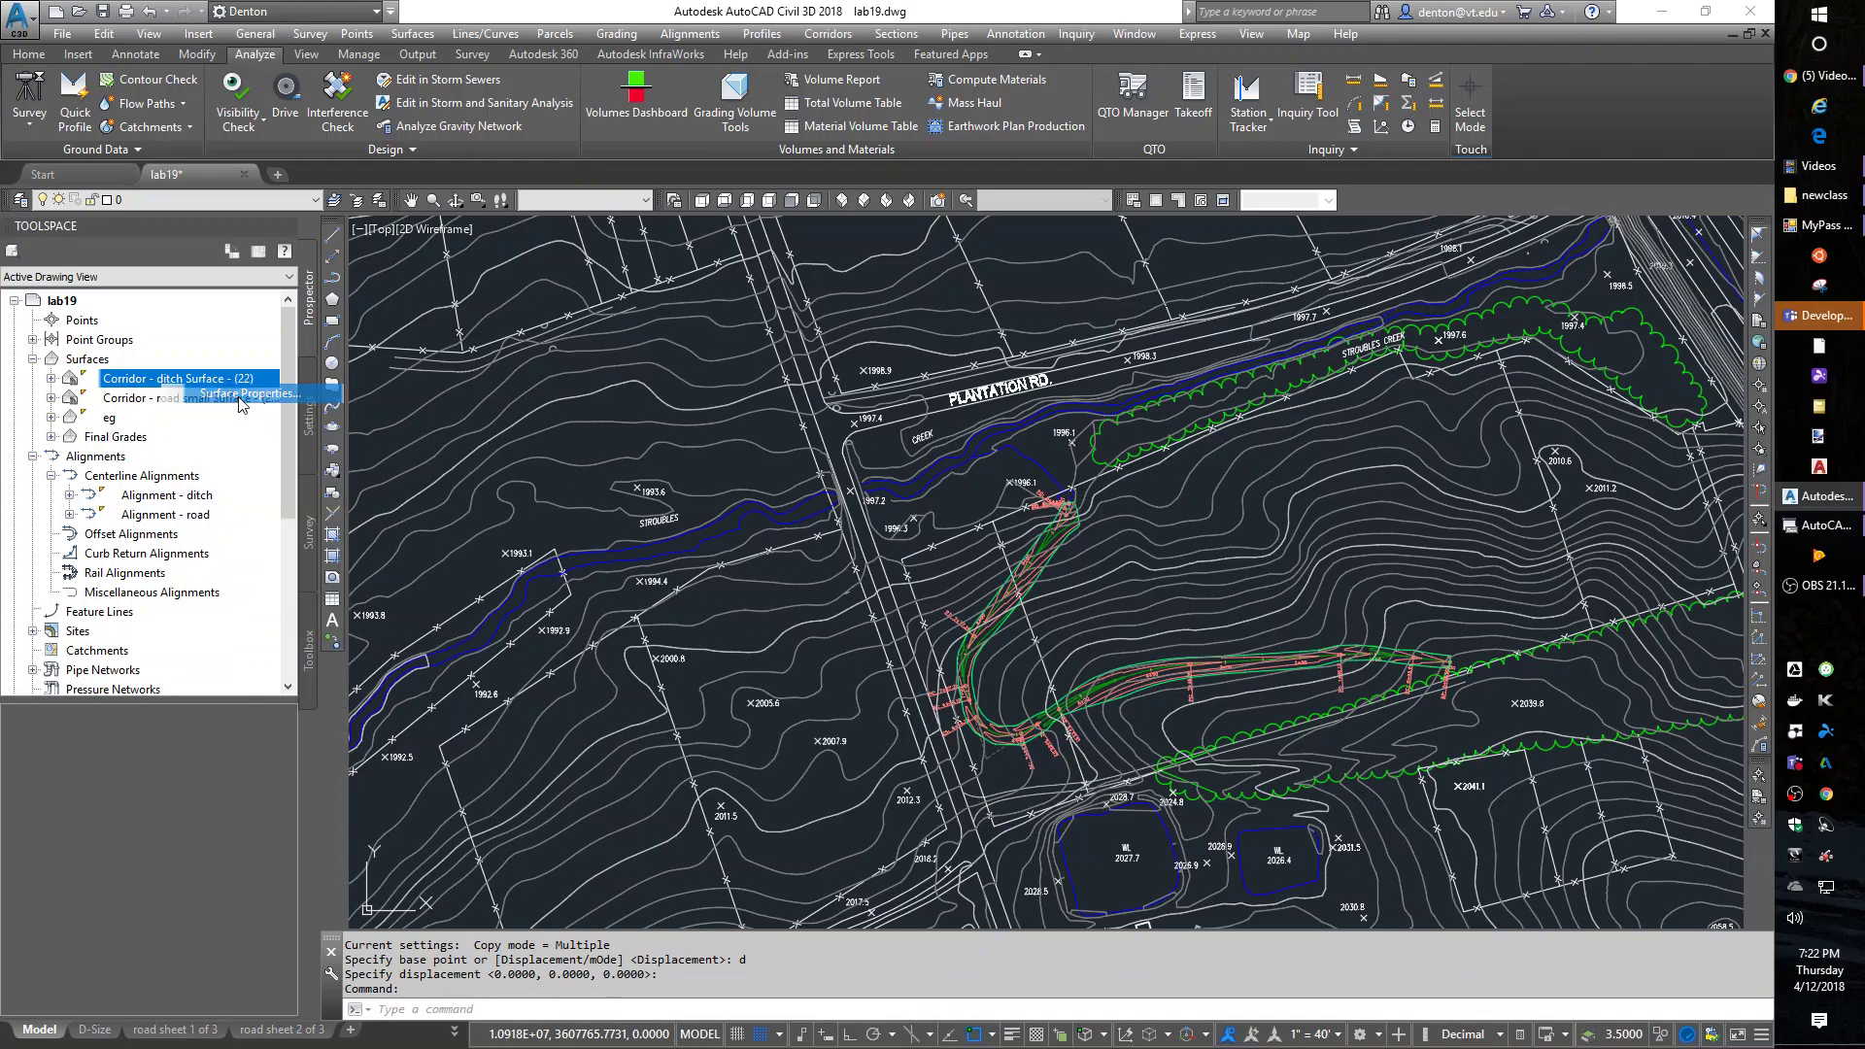
click(714, 536)
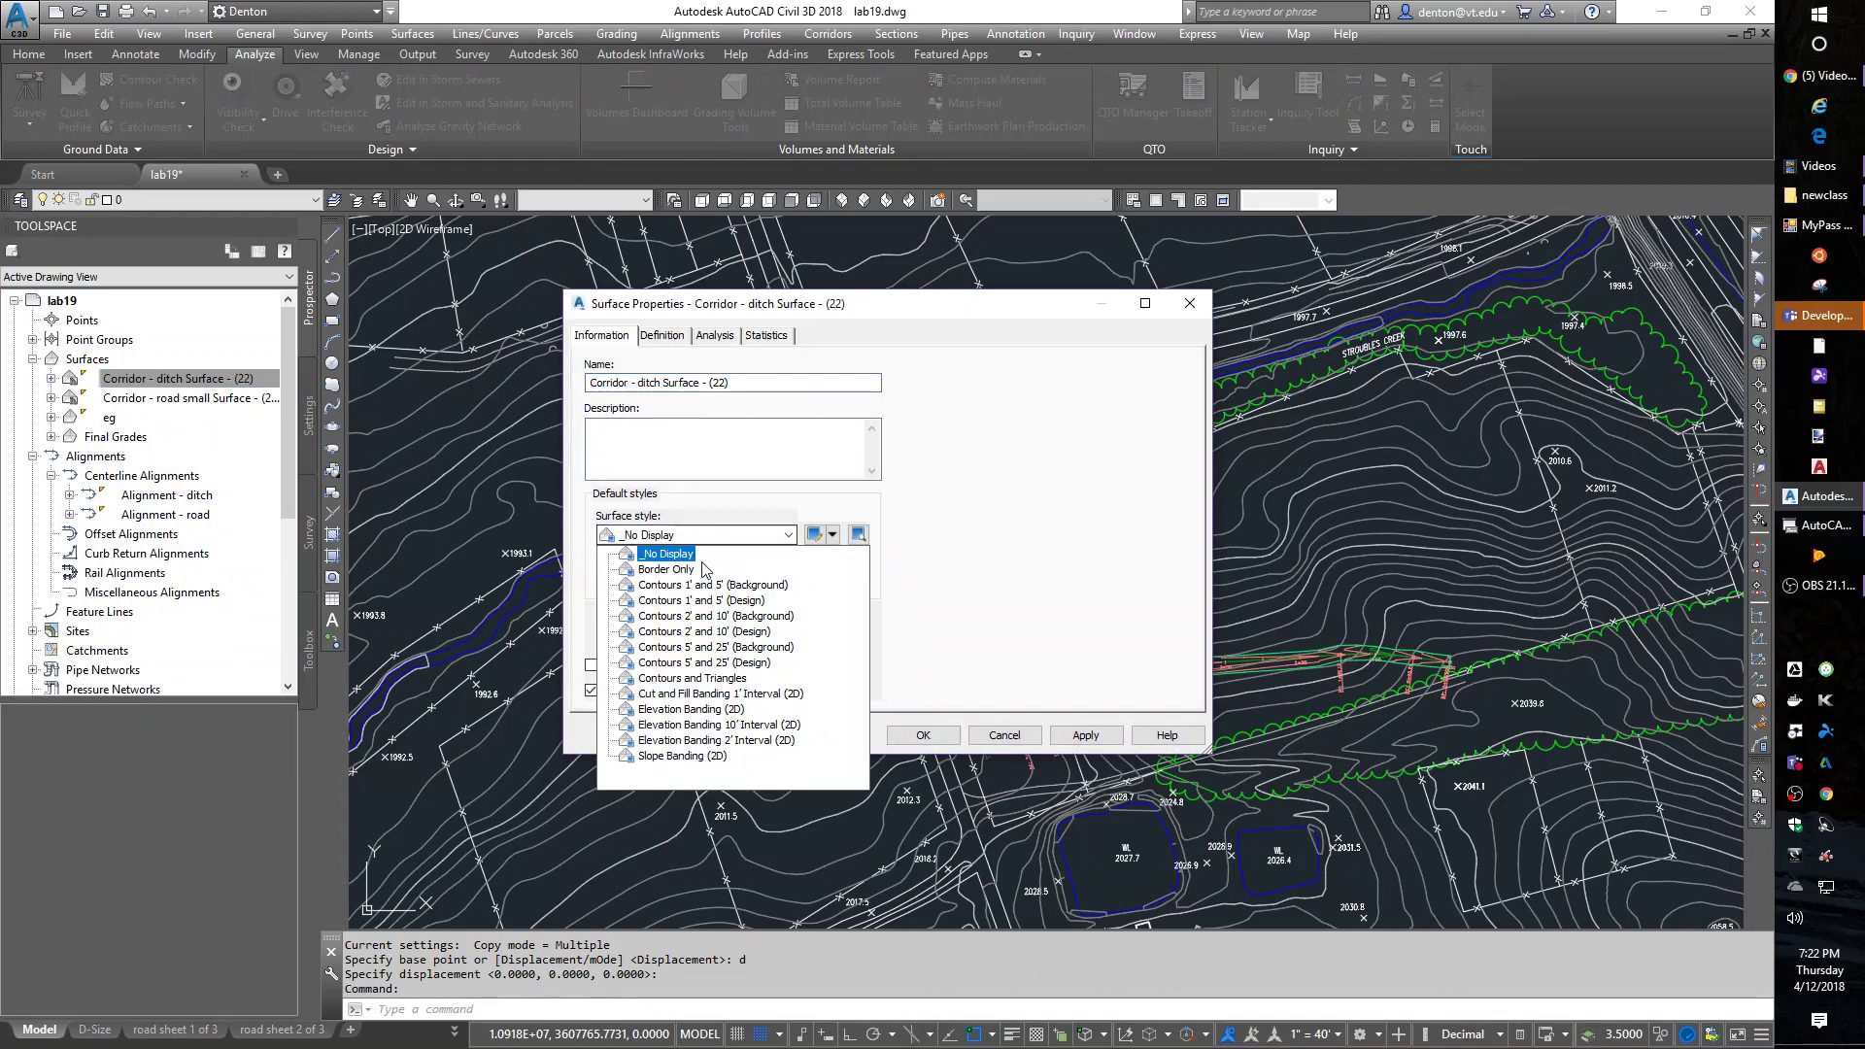
click(646, 571)
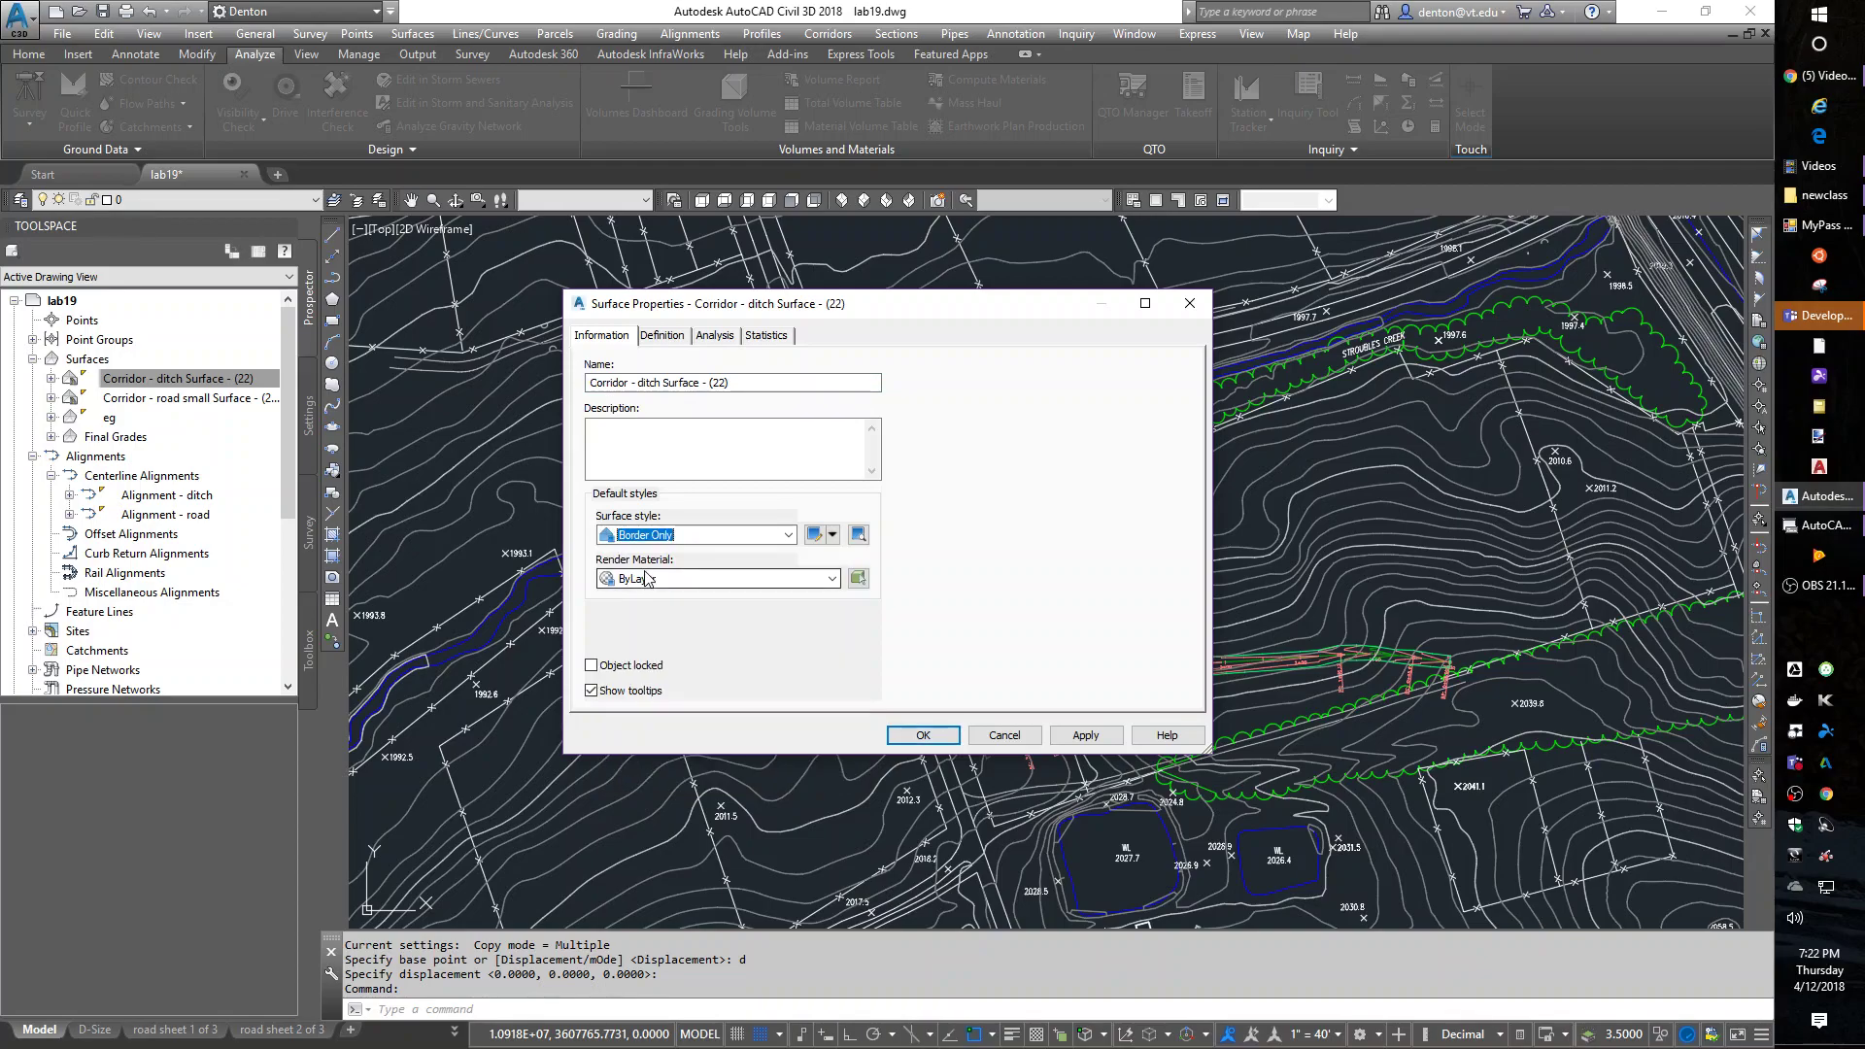
click(920, 735)
- Change the Corridor - road small Surface - (23) surface style to Border Only
right_click(204, 405)
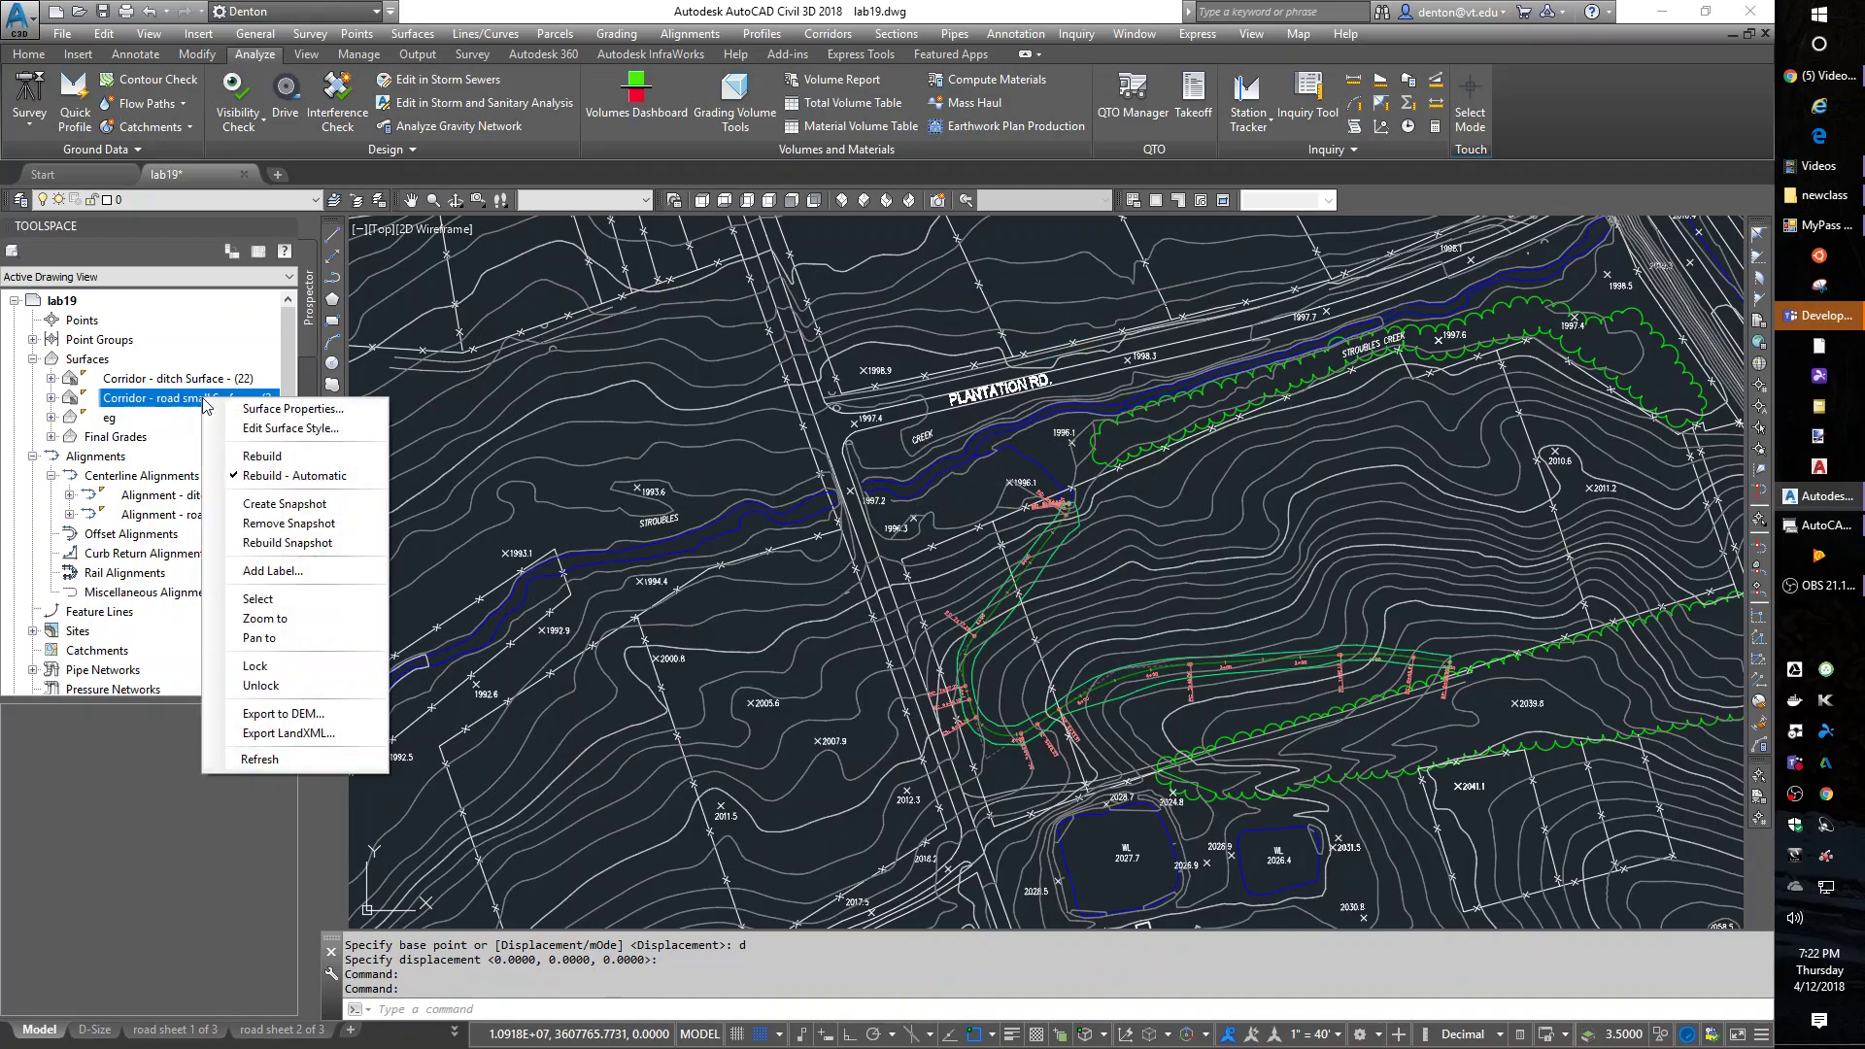
click(288, 411)
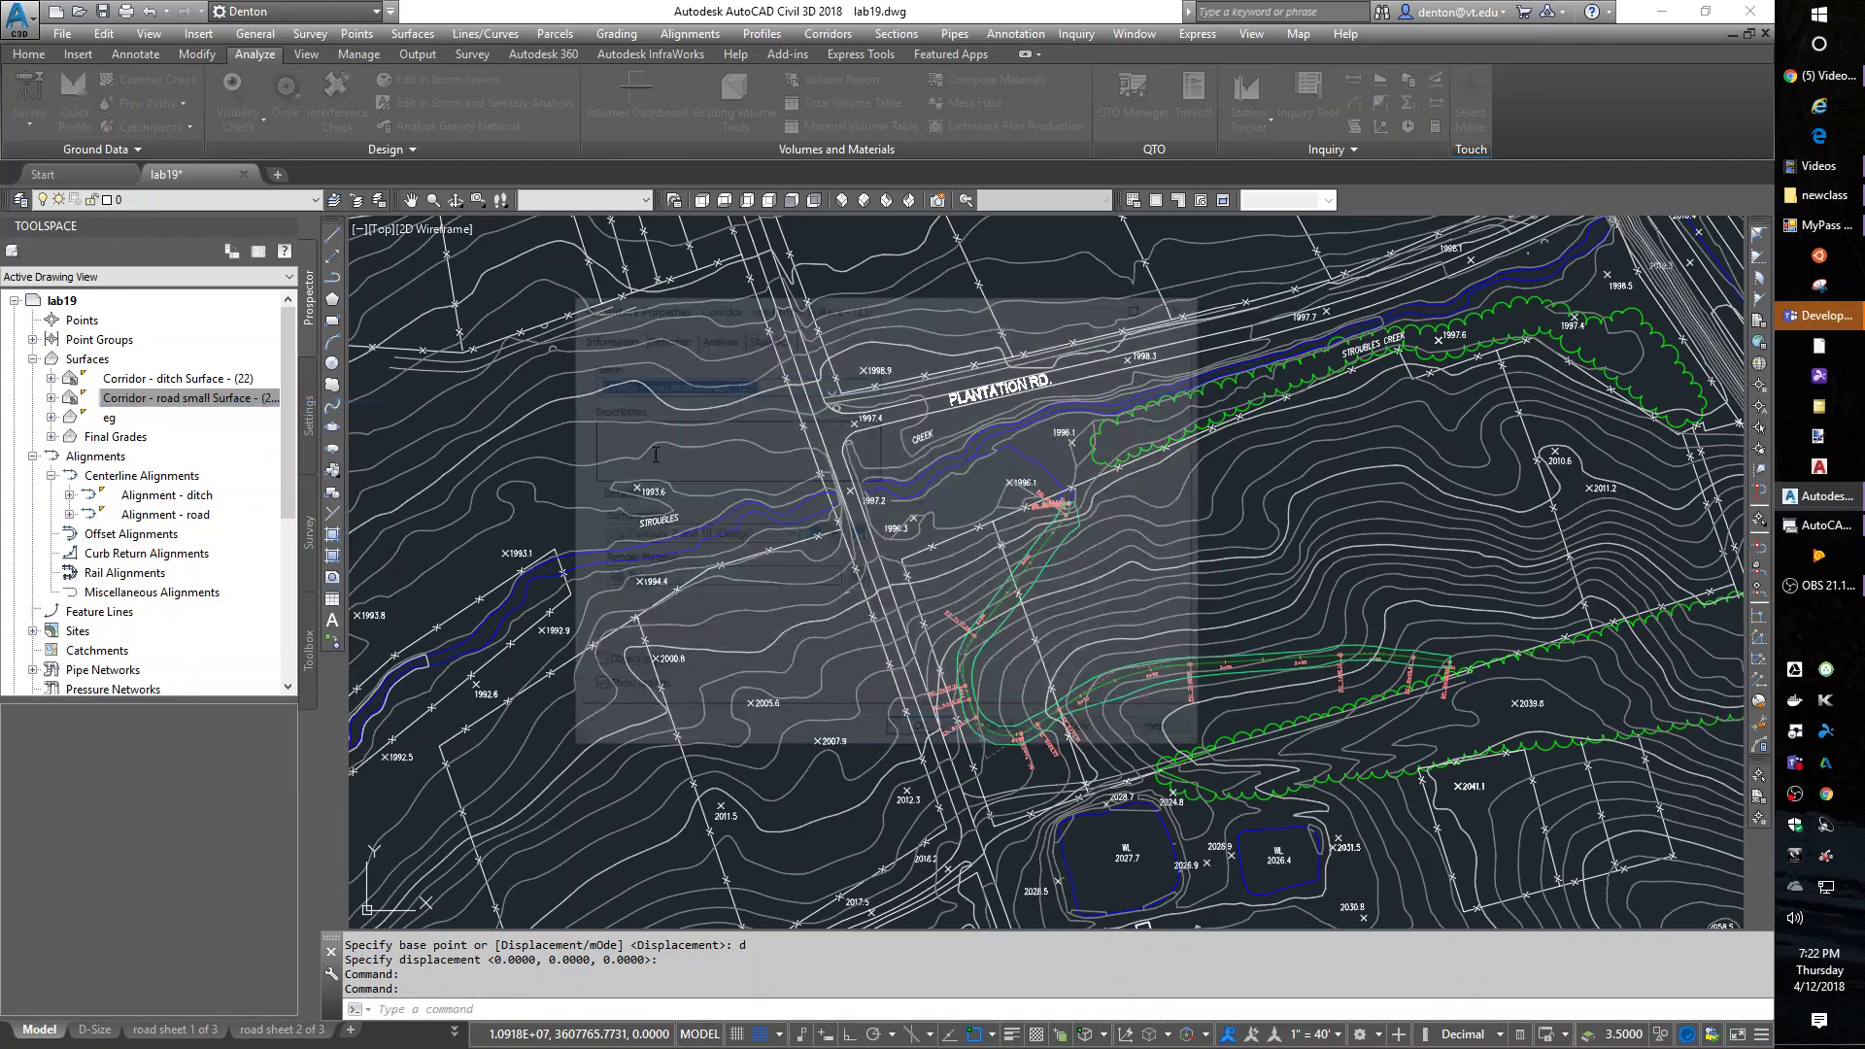
click(715, 536)
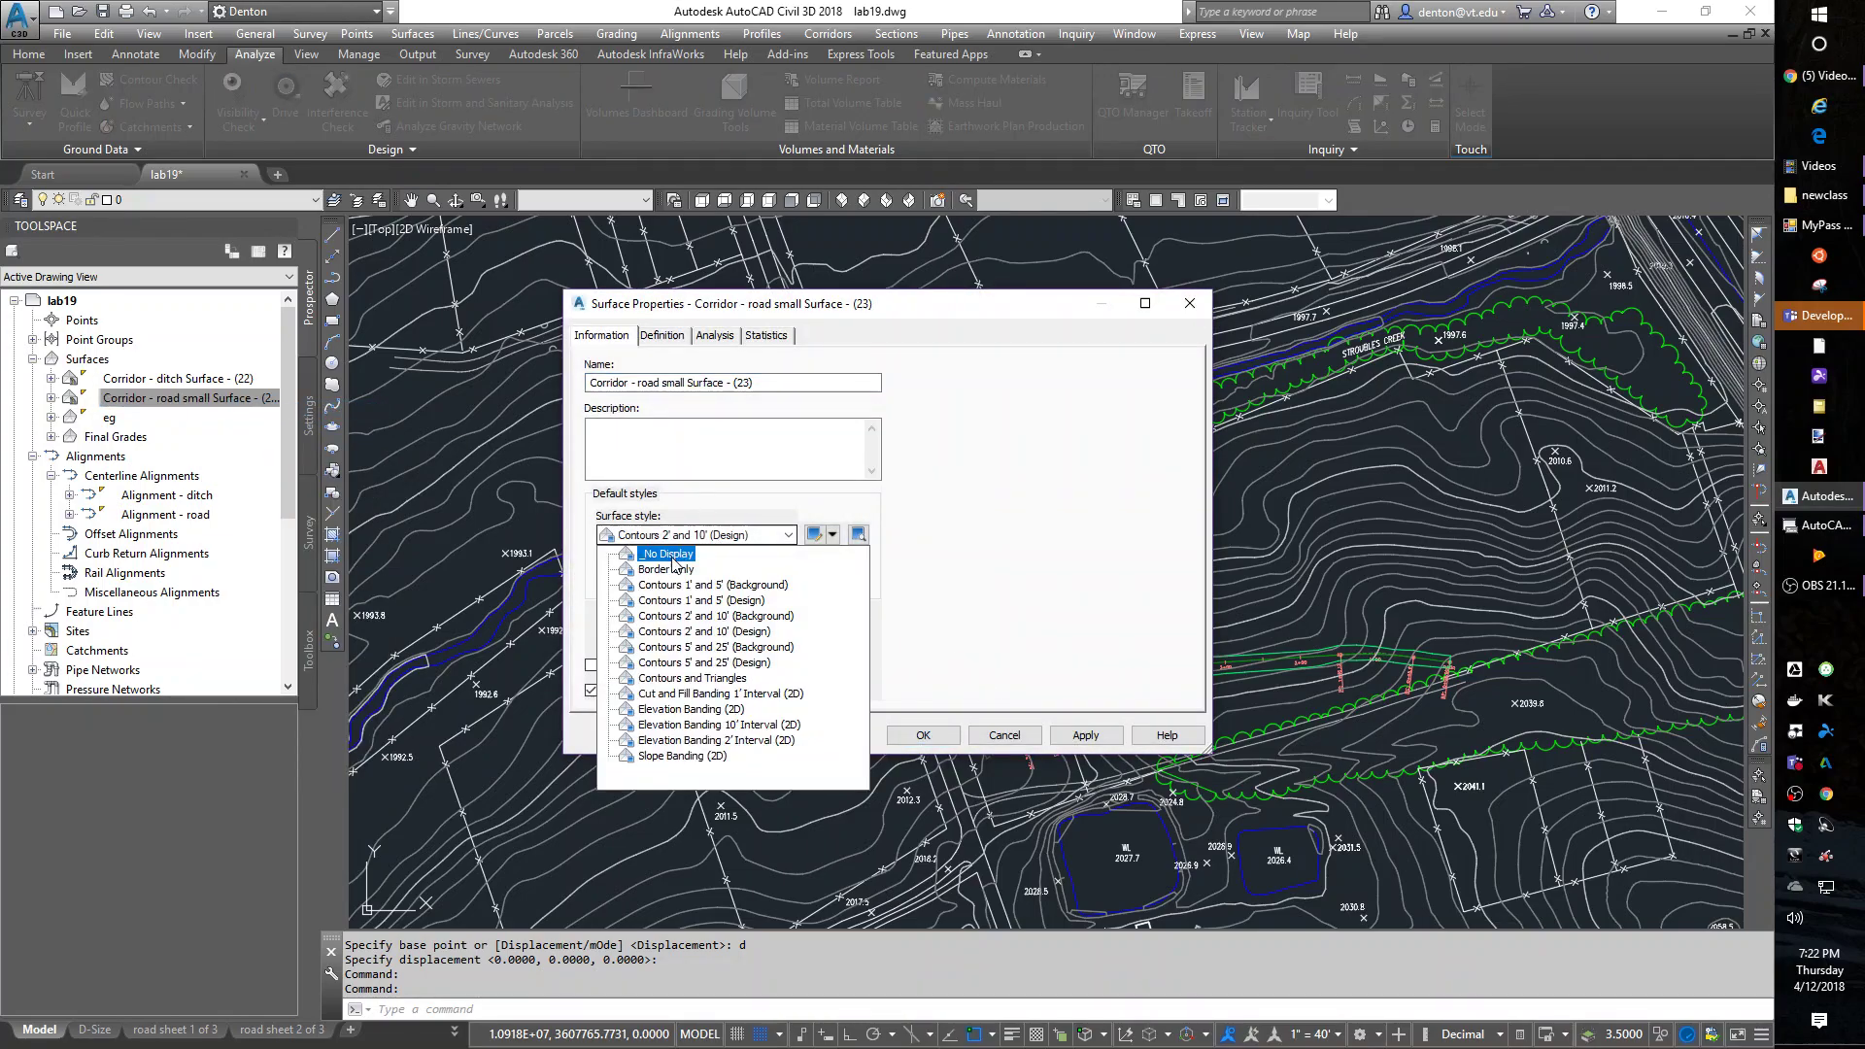
click(666, 569)
click(923, 735)
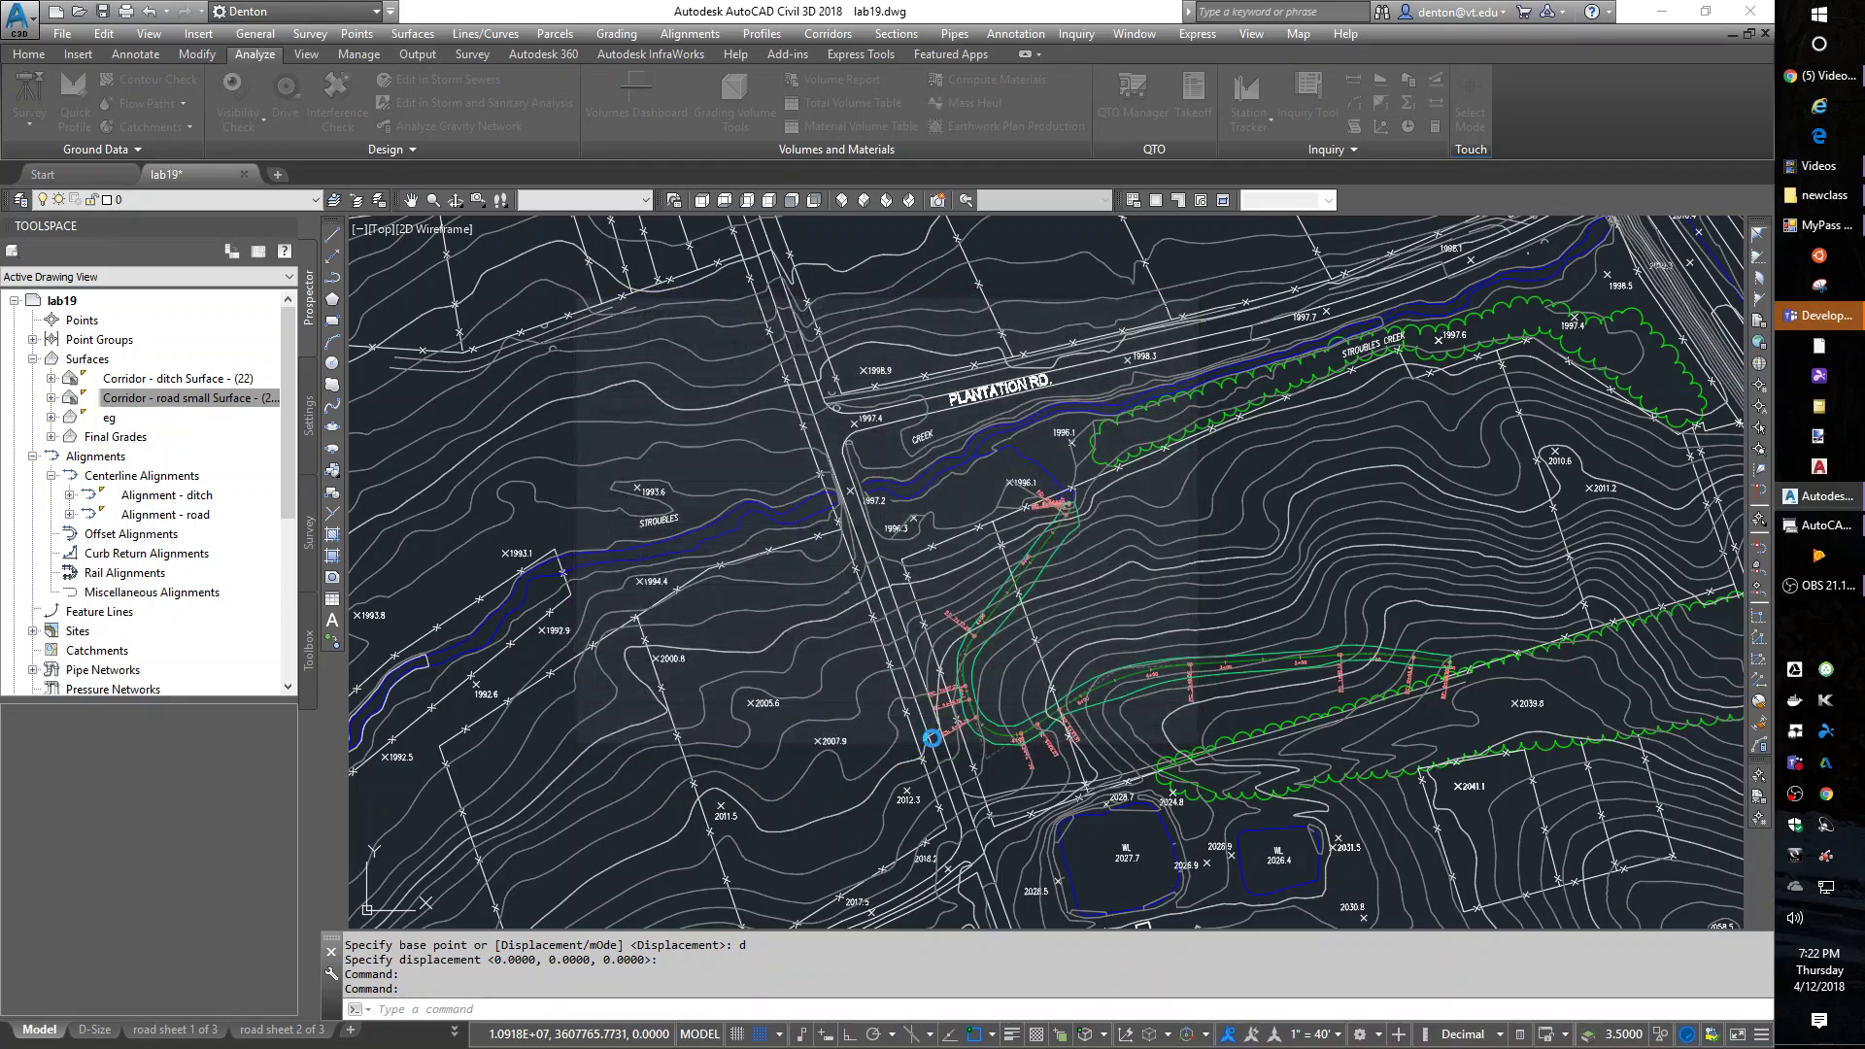
- Examine the ditch and road corridor borders against the surrounding ground contours
scroll(1146, 675, up, 4)
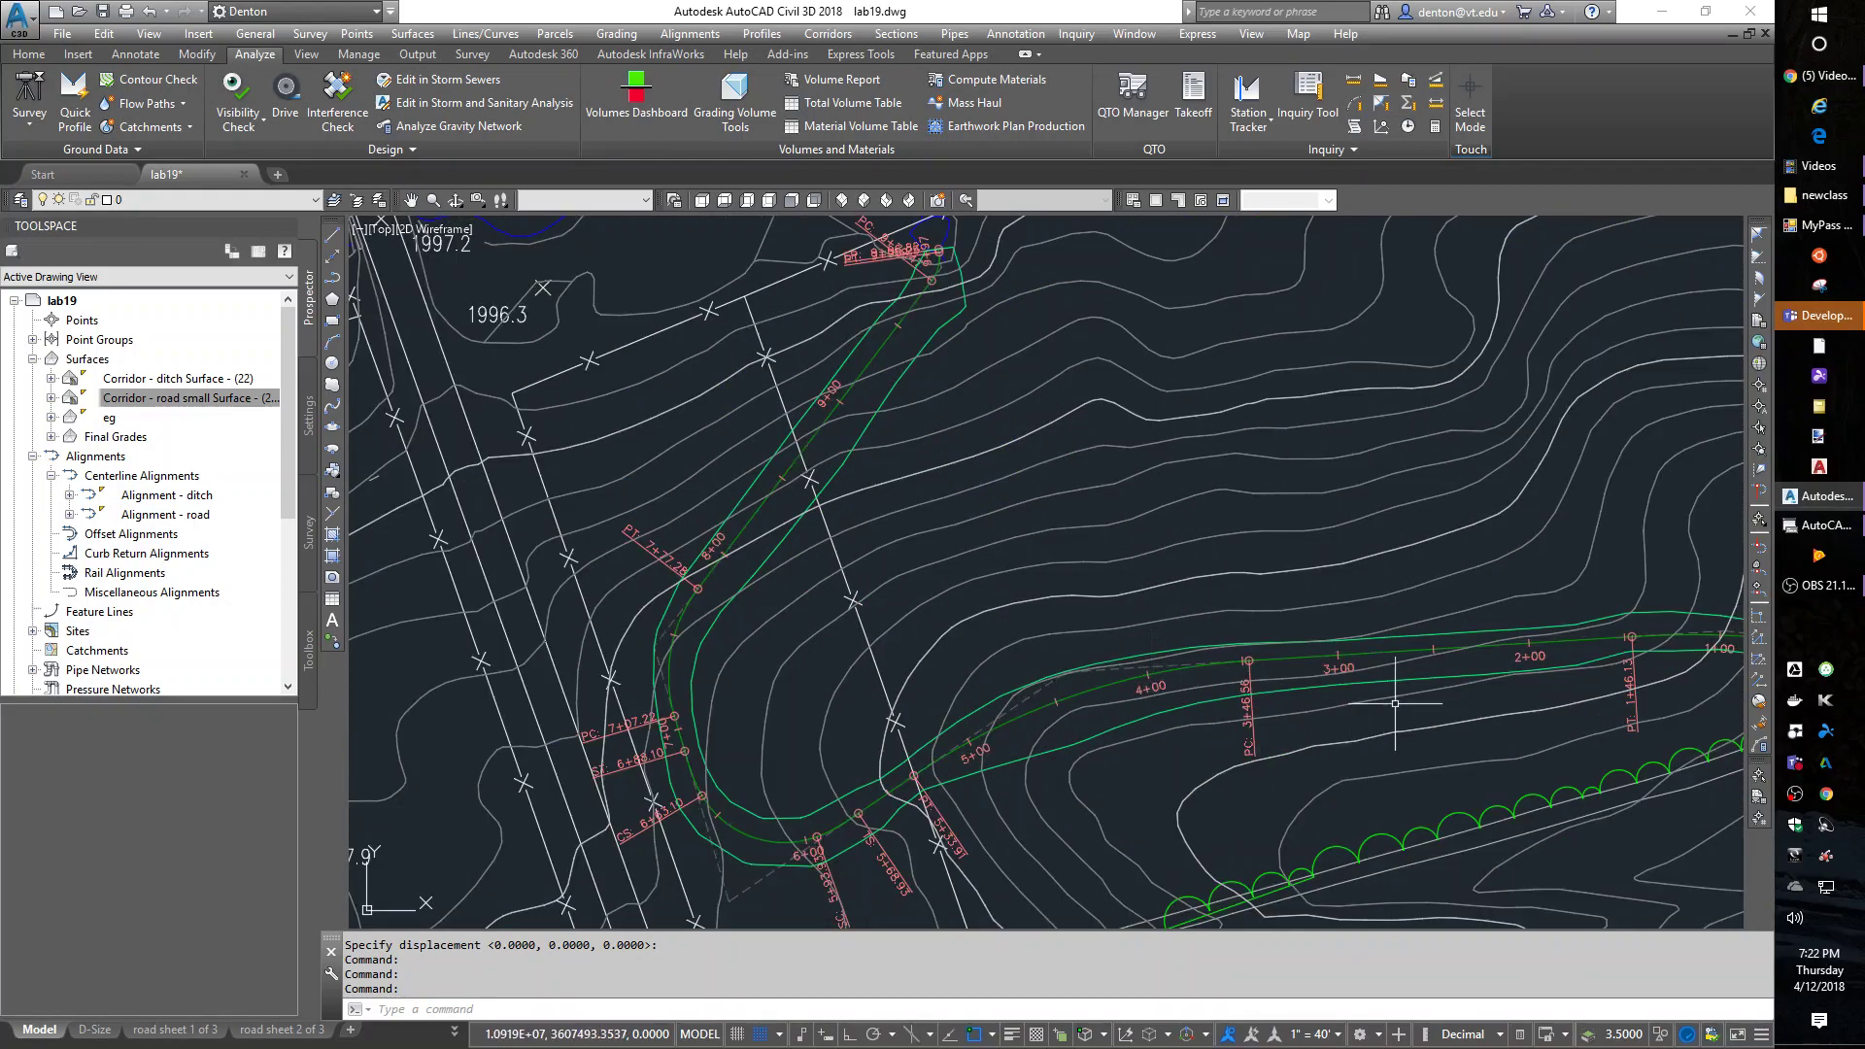
middle_drag(1307, 705, 655, 806)
scroll(1209, 542, down, 5)
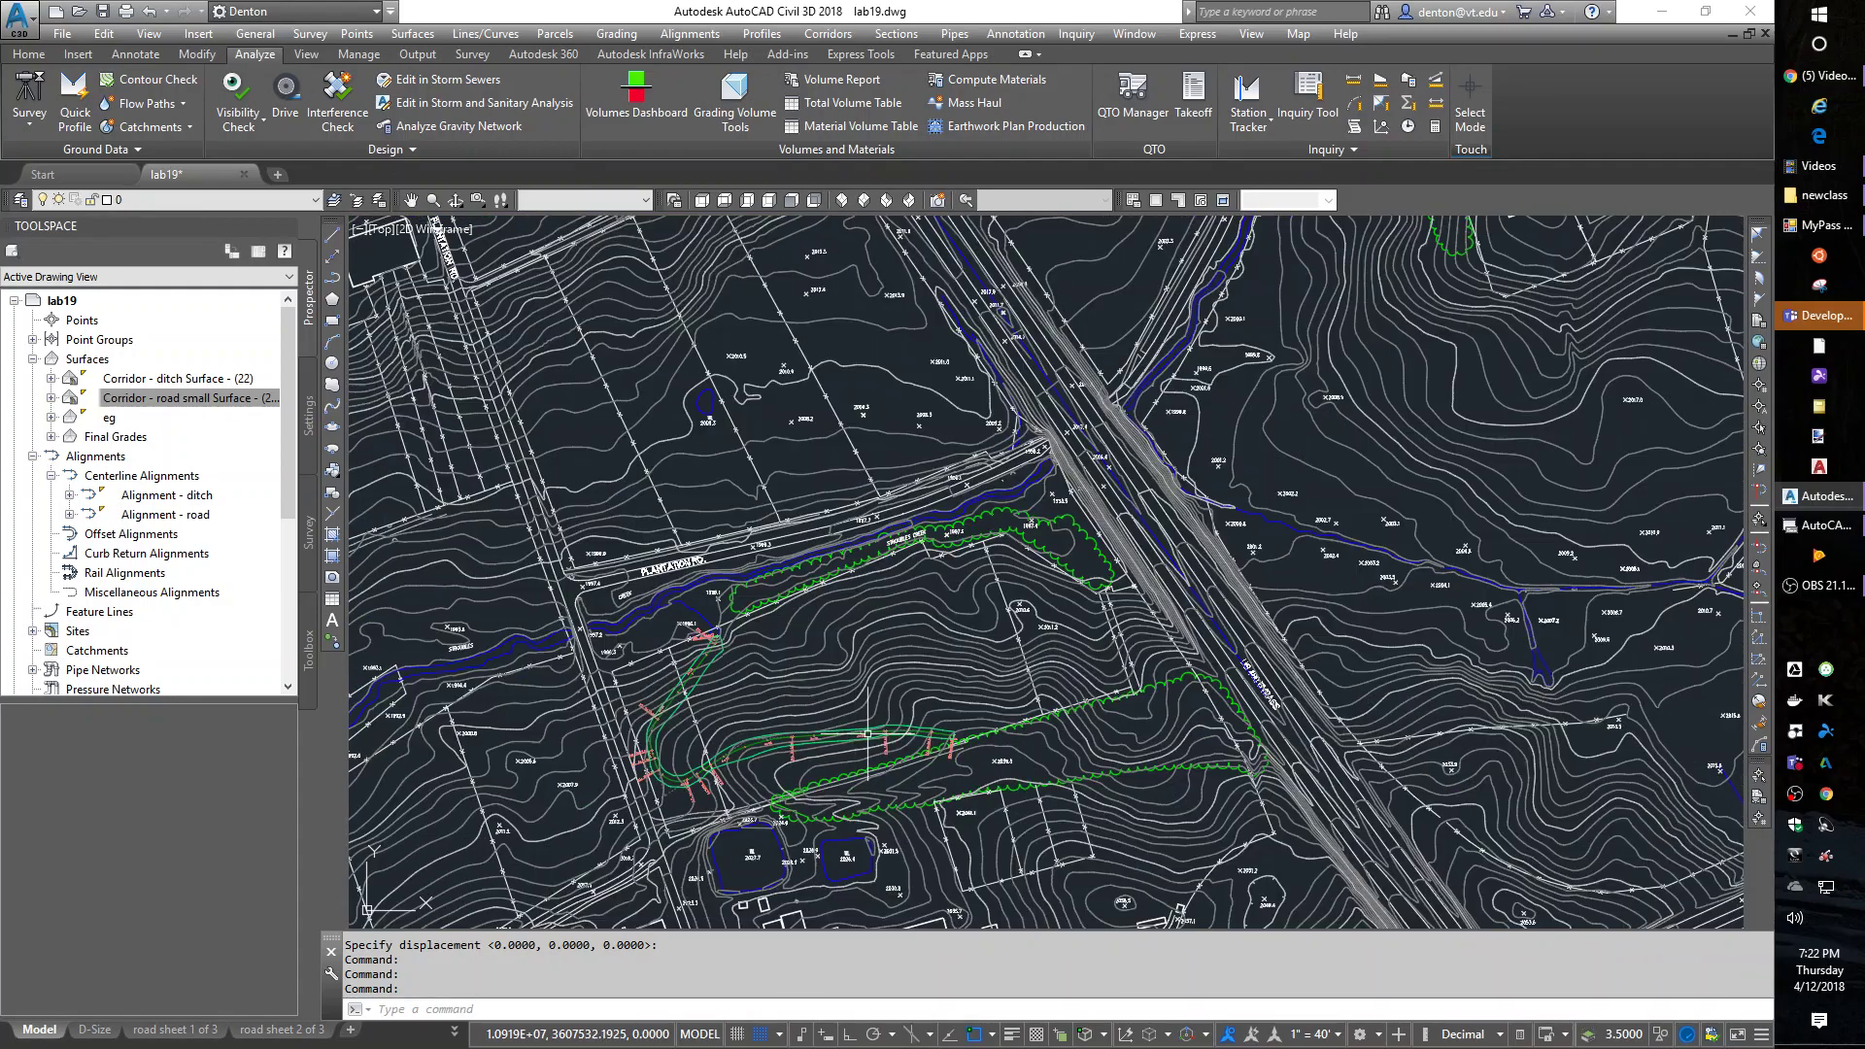
scroll(1210, 542, down, 5)
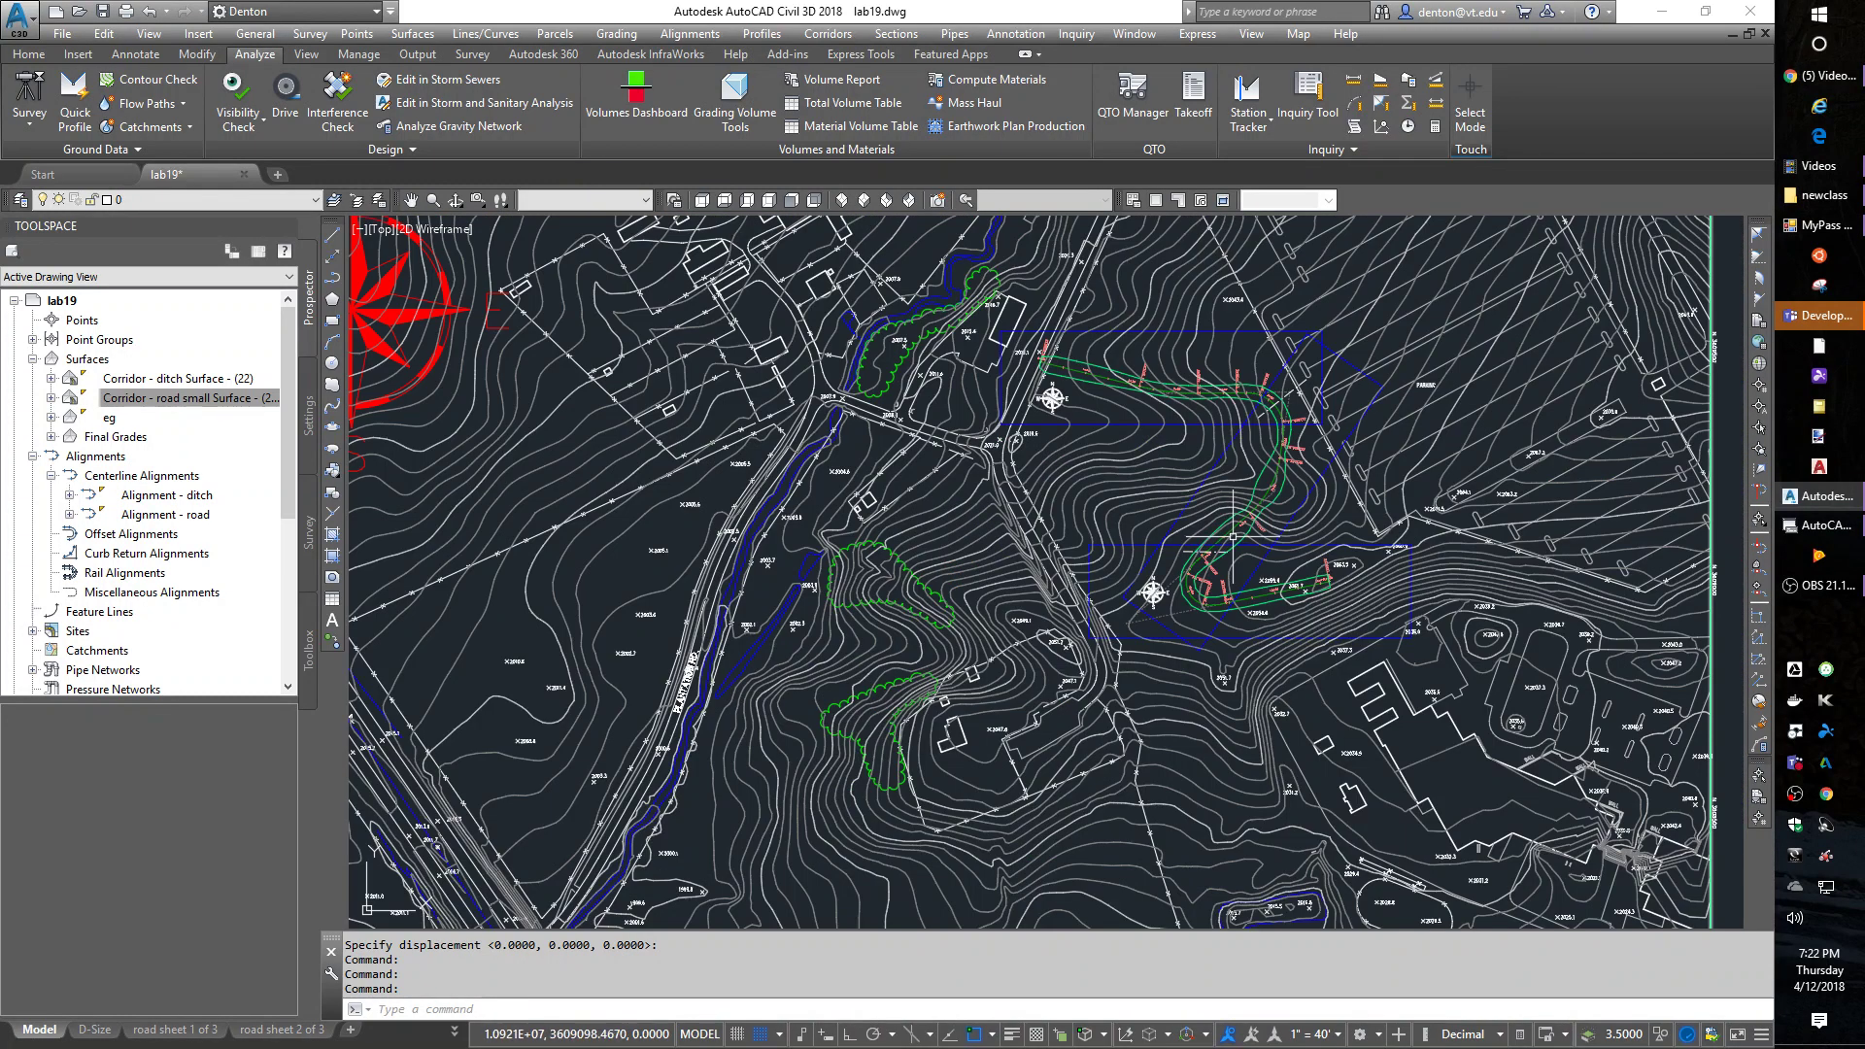
scroll(1232, 536, up, 4)
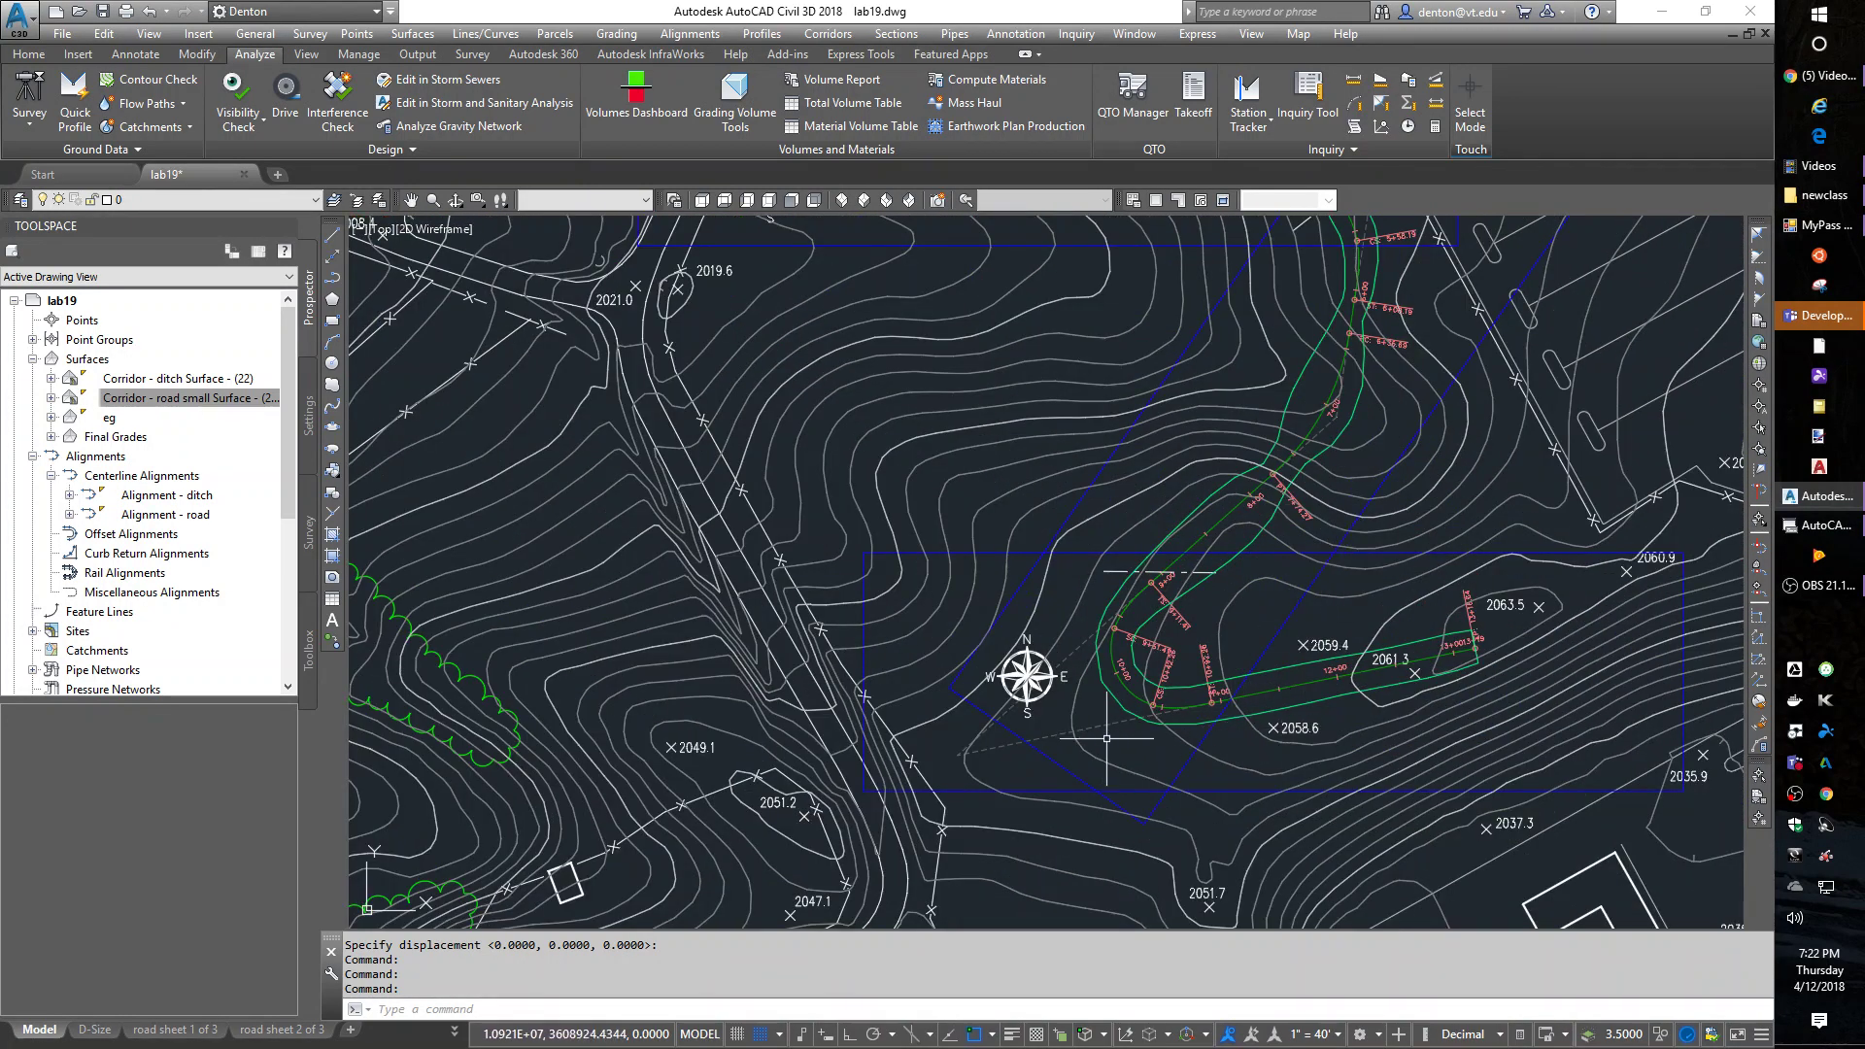
scroll(1106, 738, down, 4)
middle_drag(1068, 709, 1080, 587)
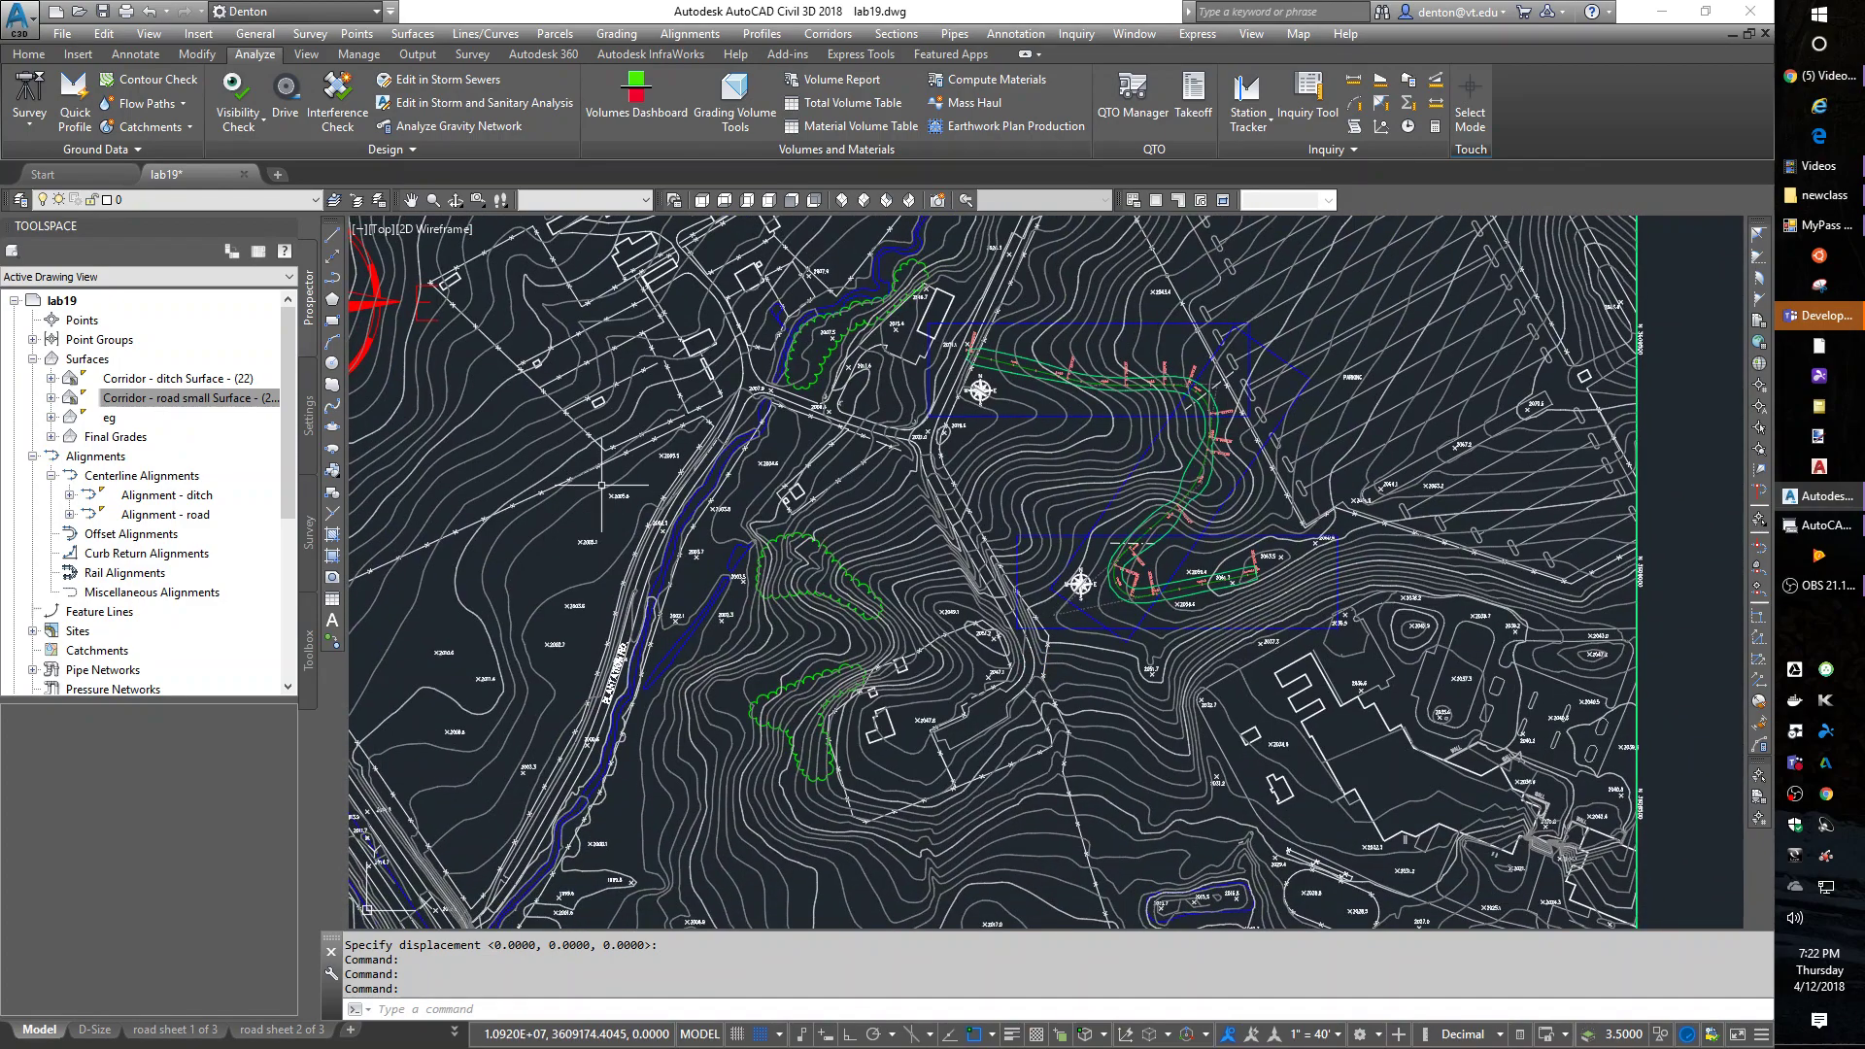
- Hide the existing ground surface eg by setting its surface style to _No Display
right_click(115, 417)
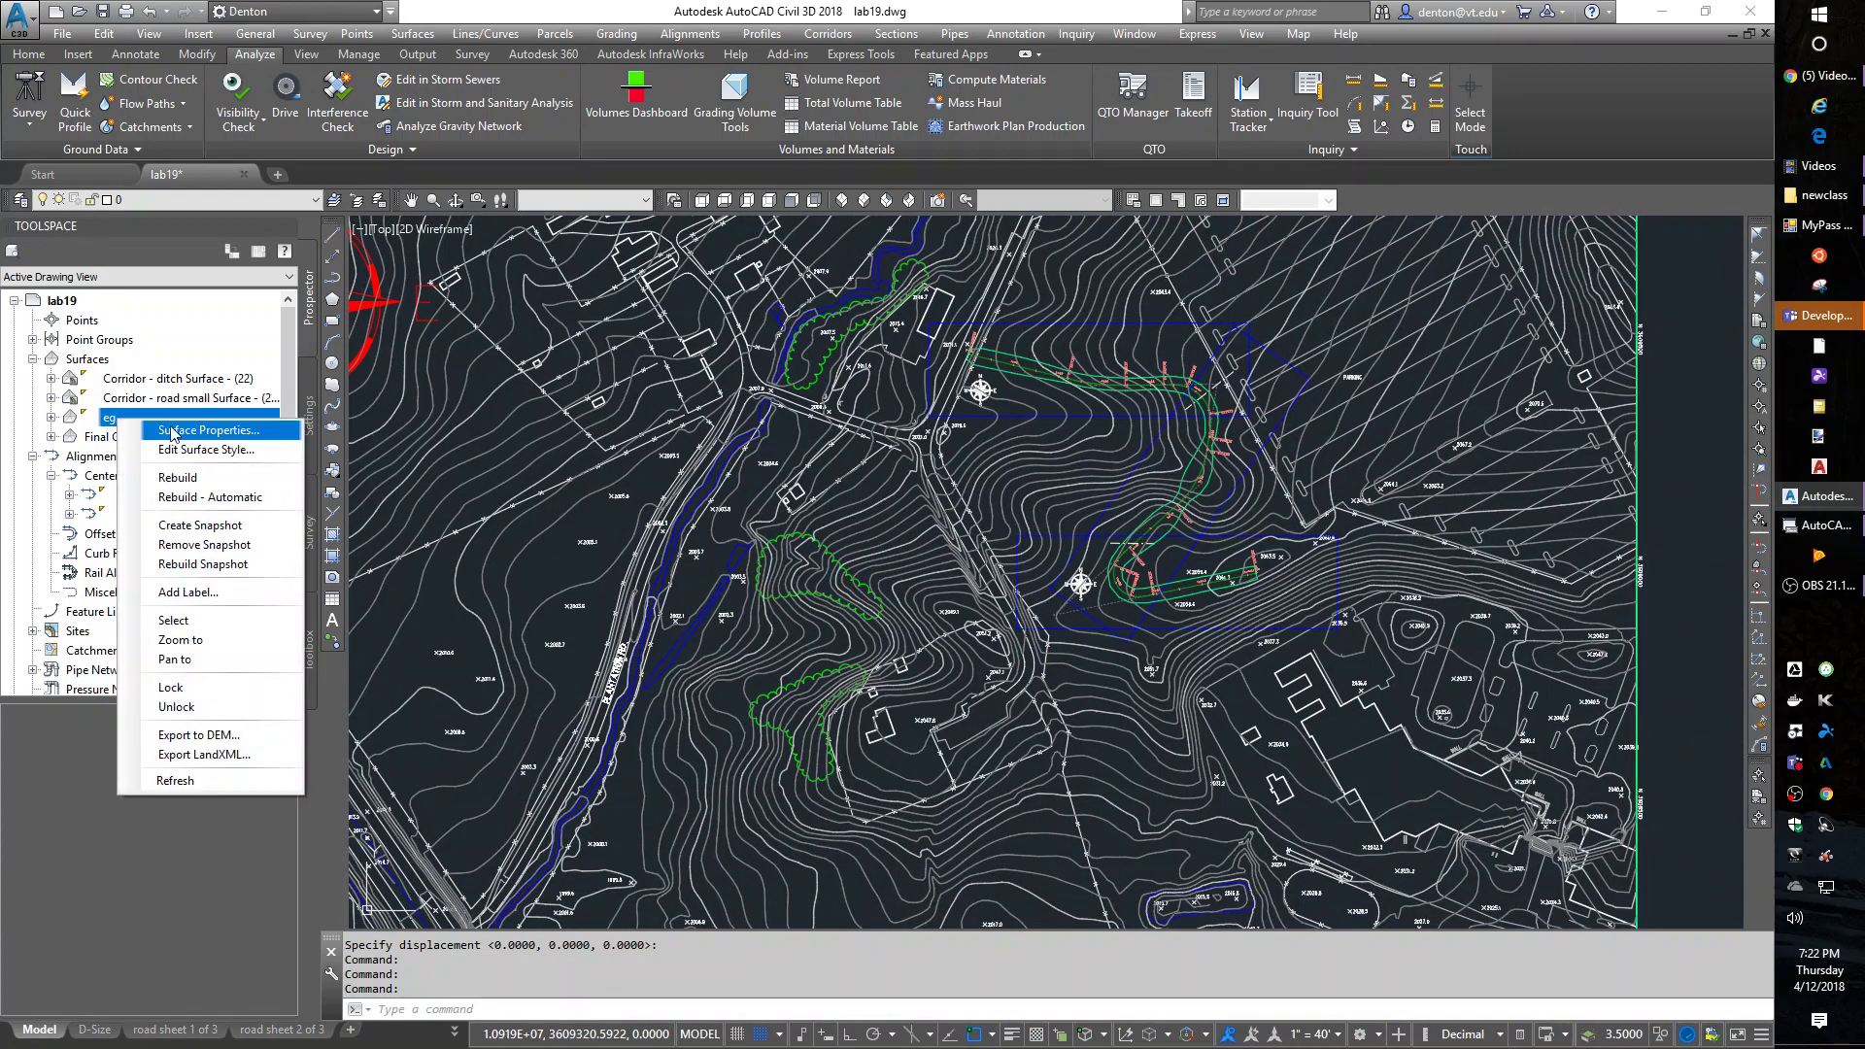
click(221, 431)
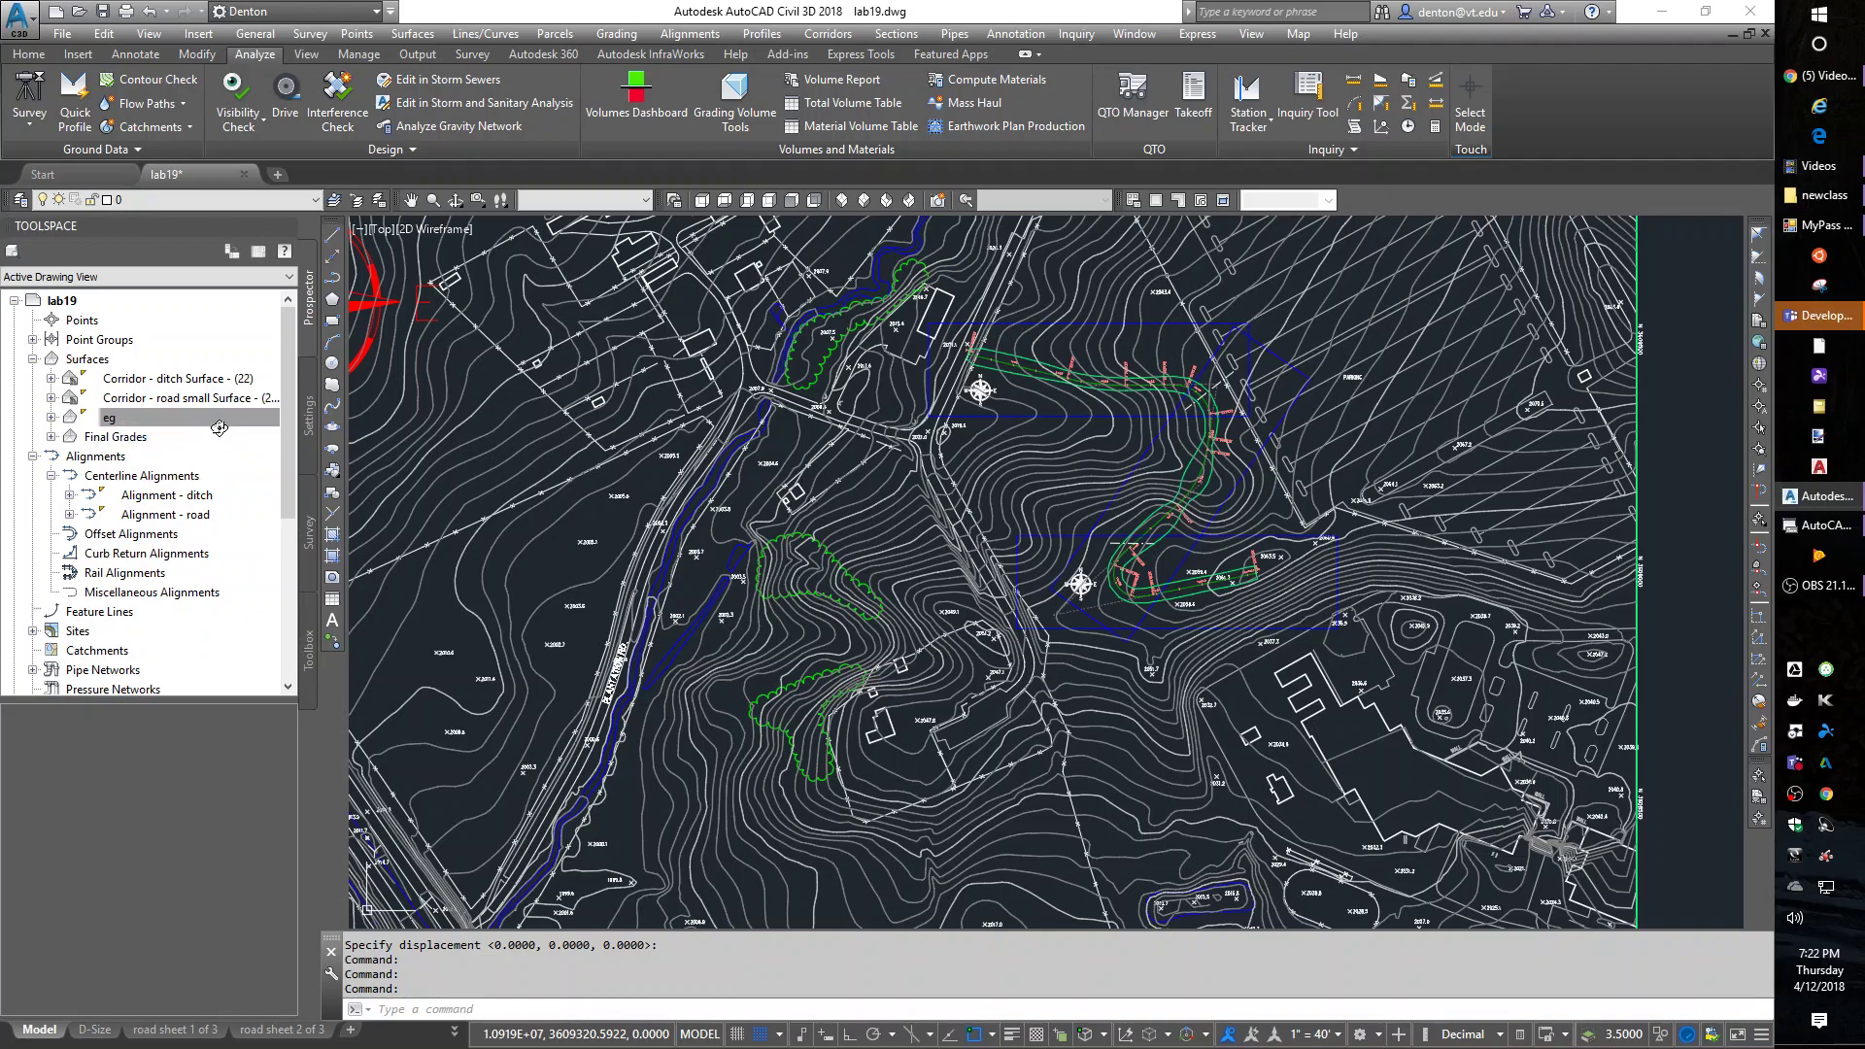
click(666, 532)
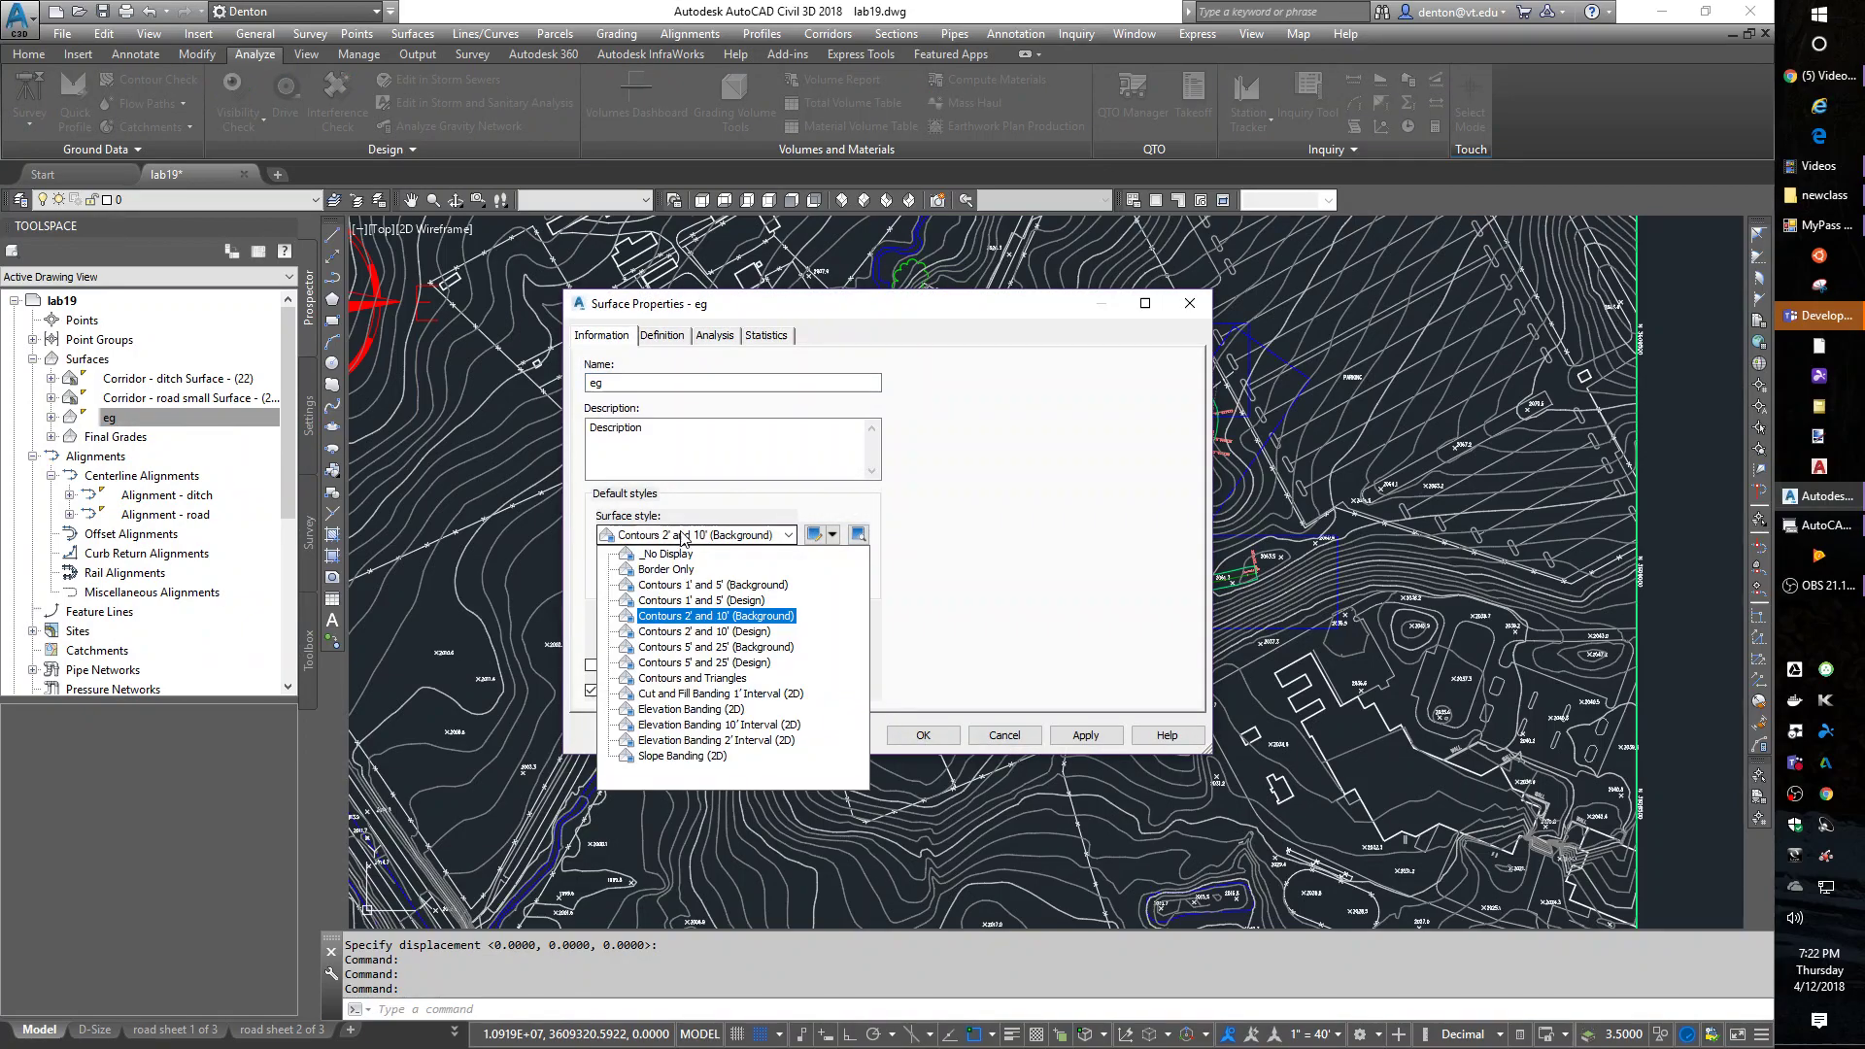
click(678, 550)
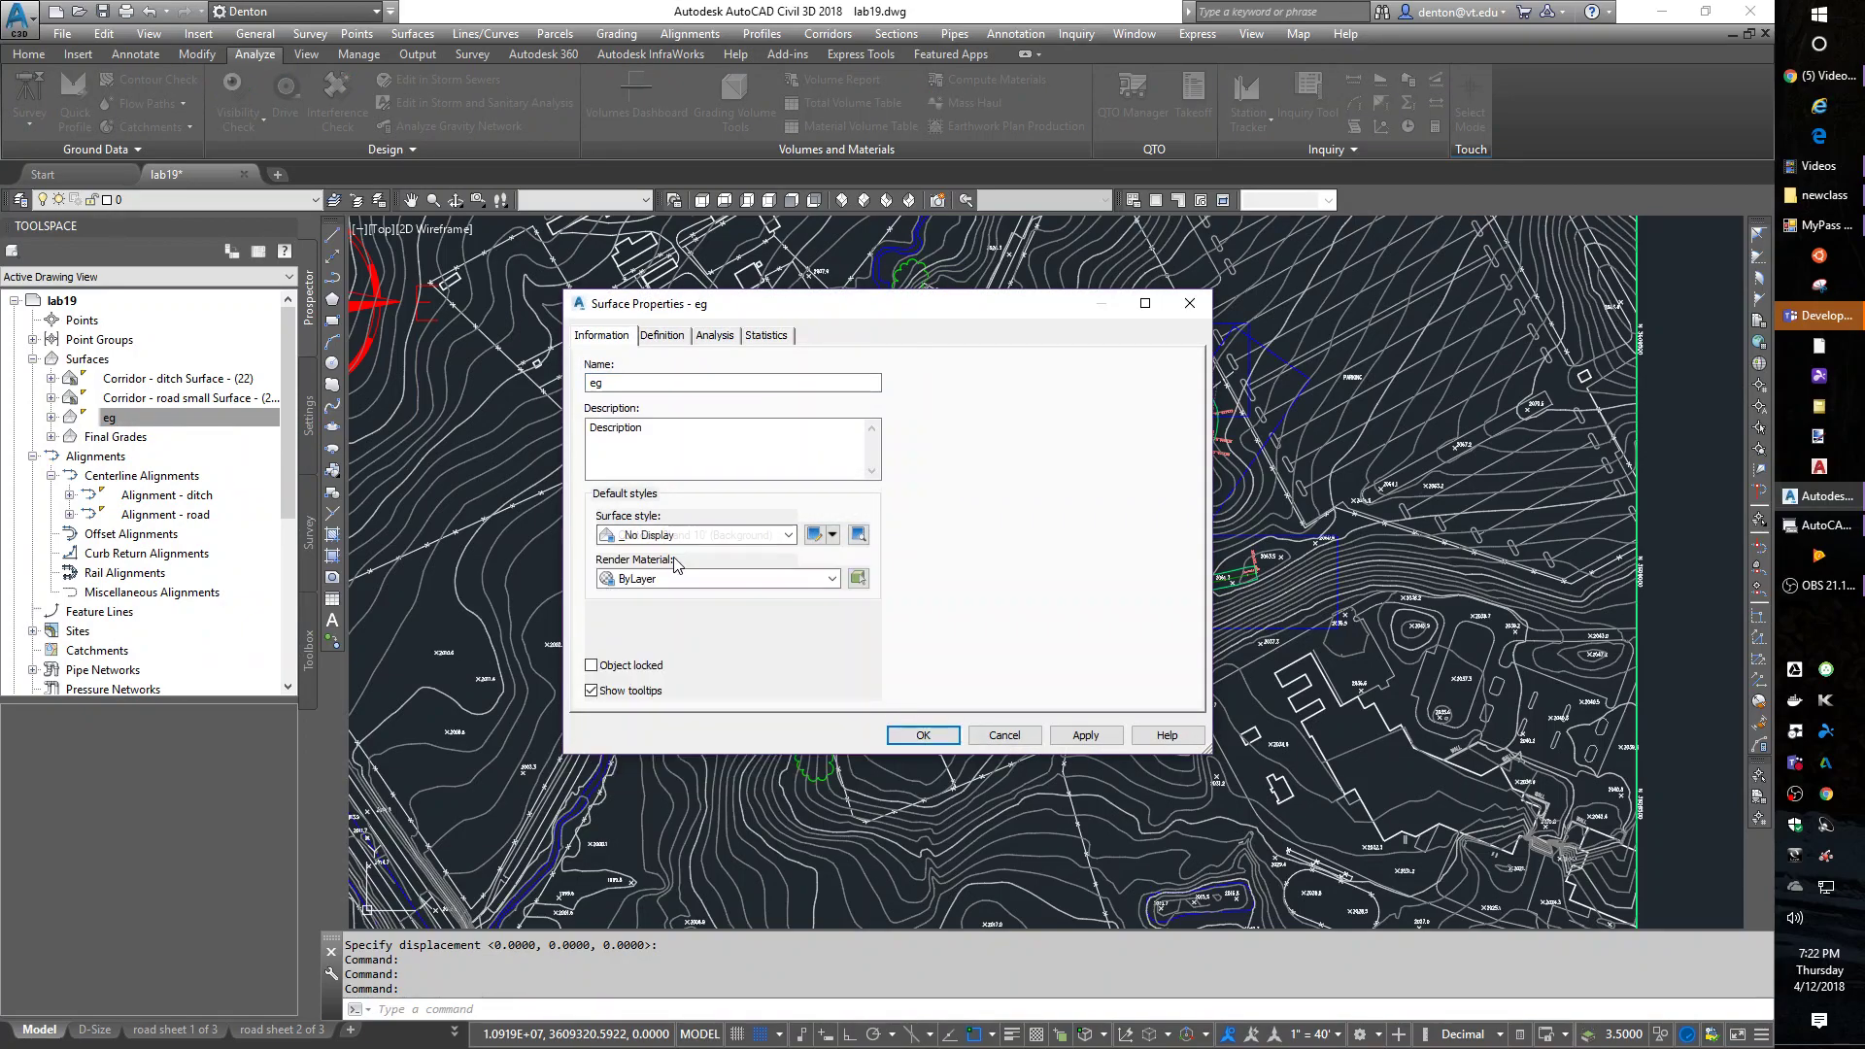
click(924, 737)
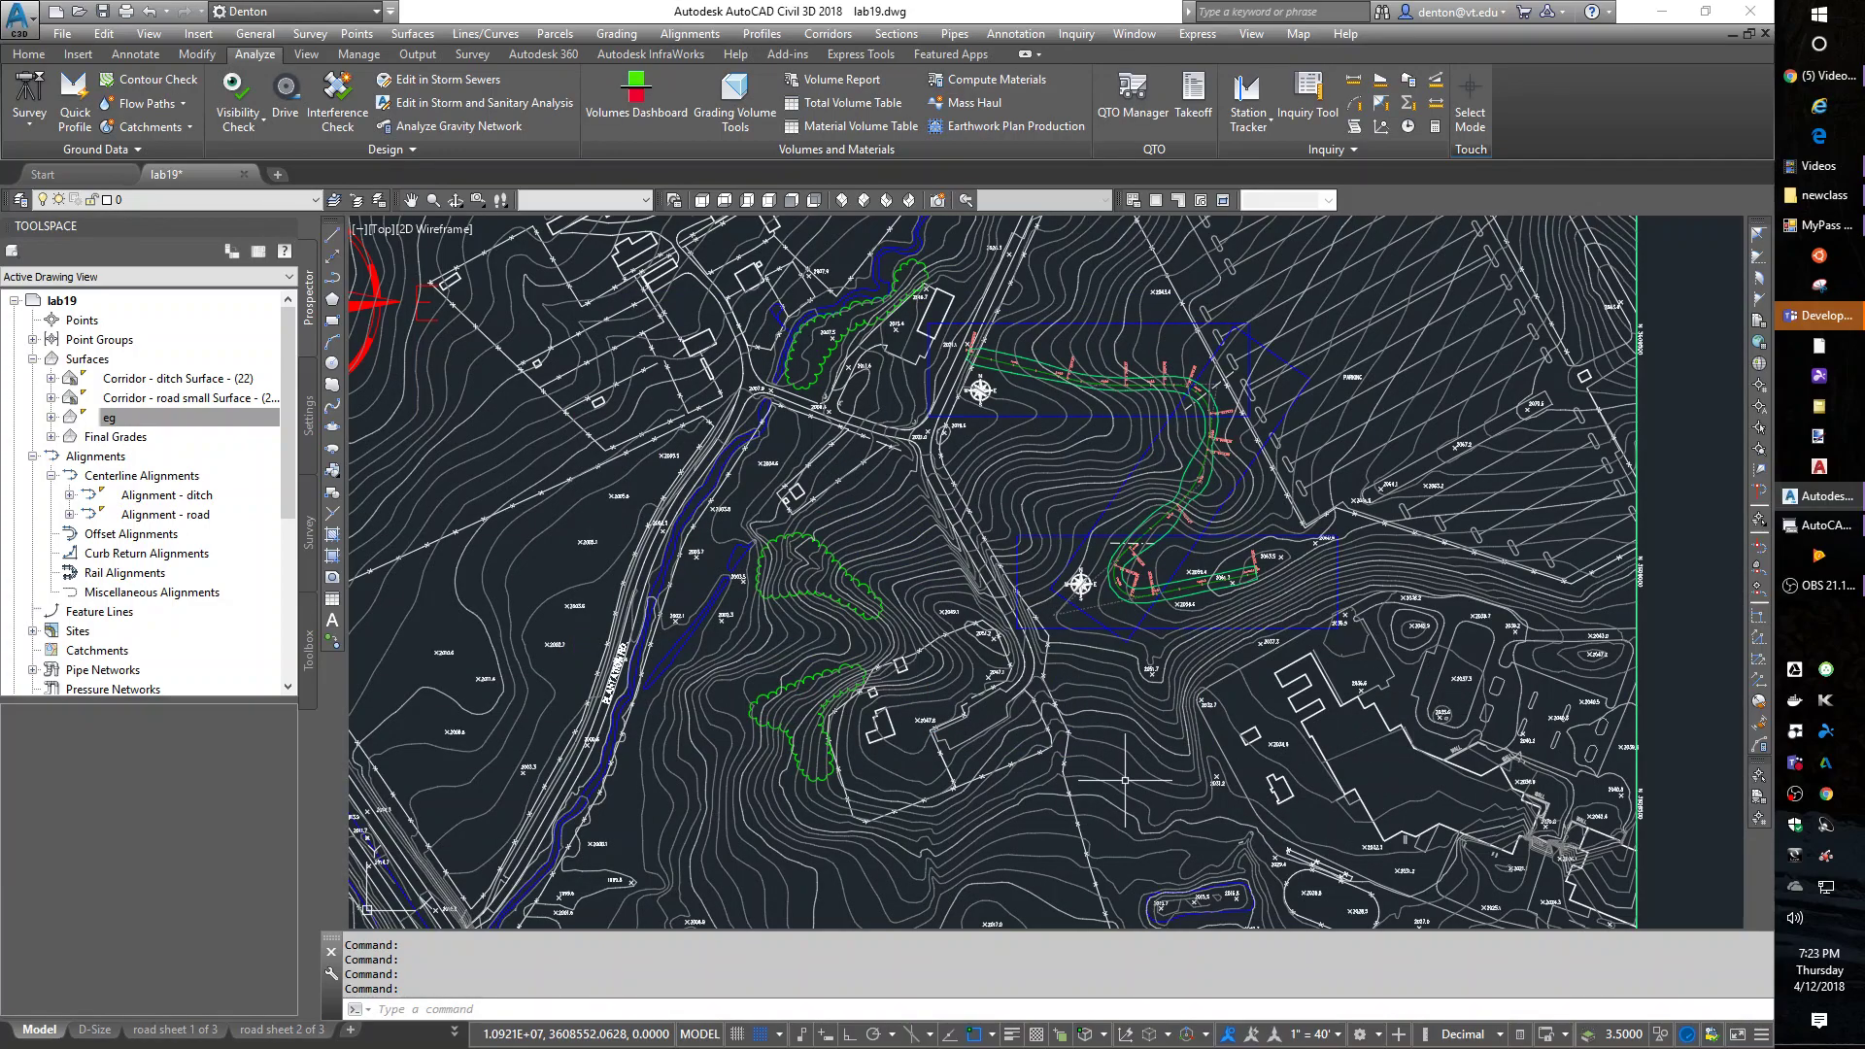
middle_drag(1127, 780, 1305, 690)
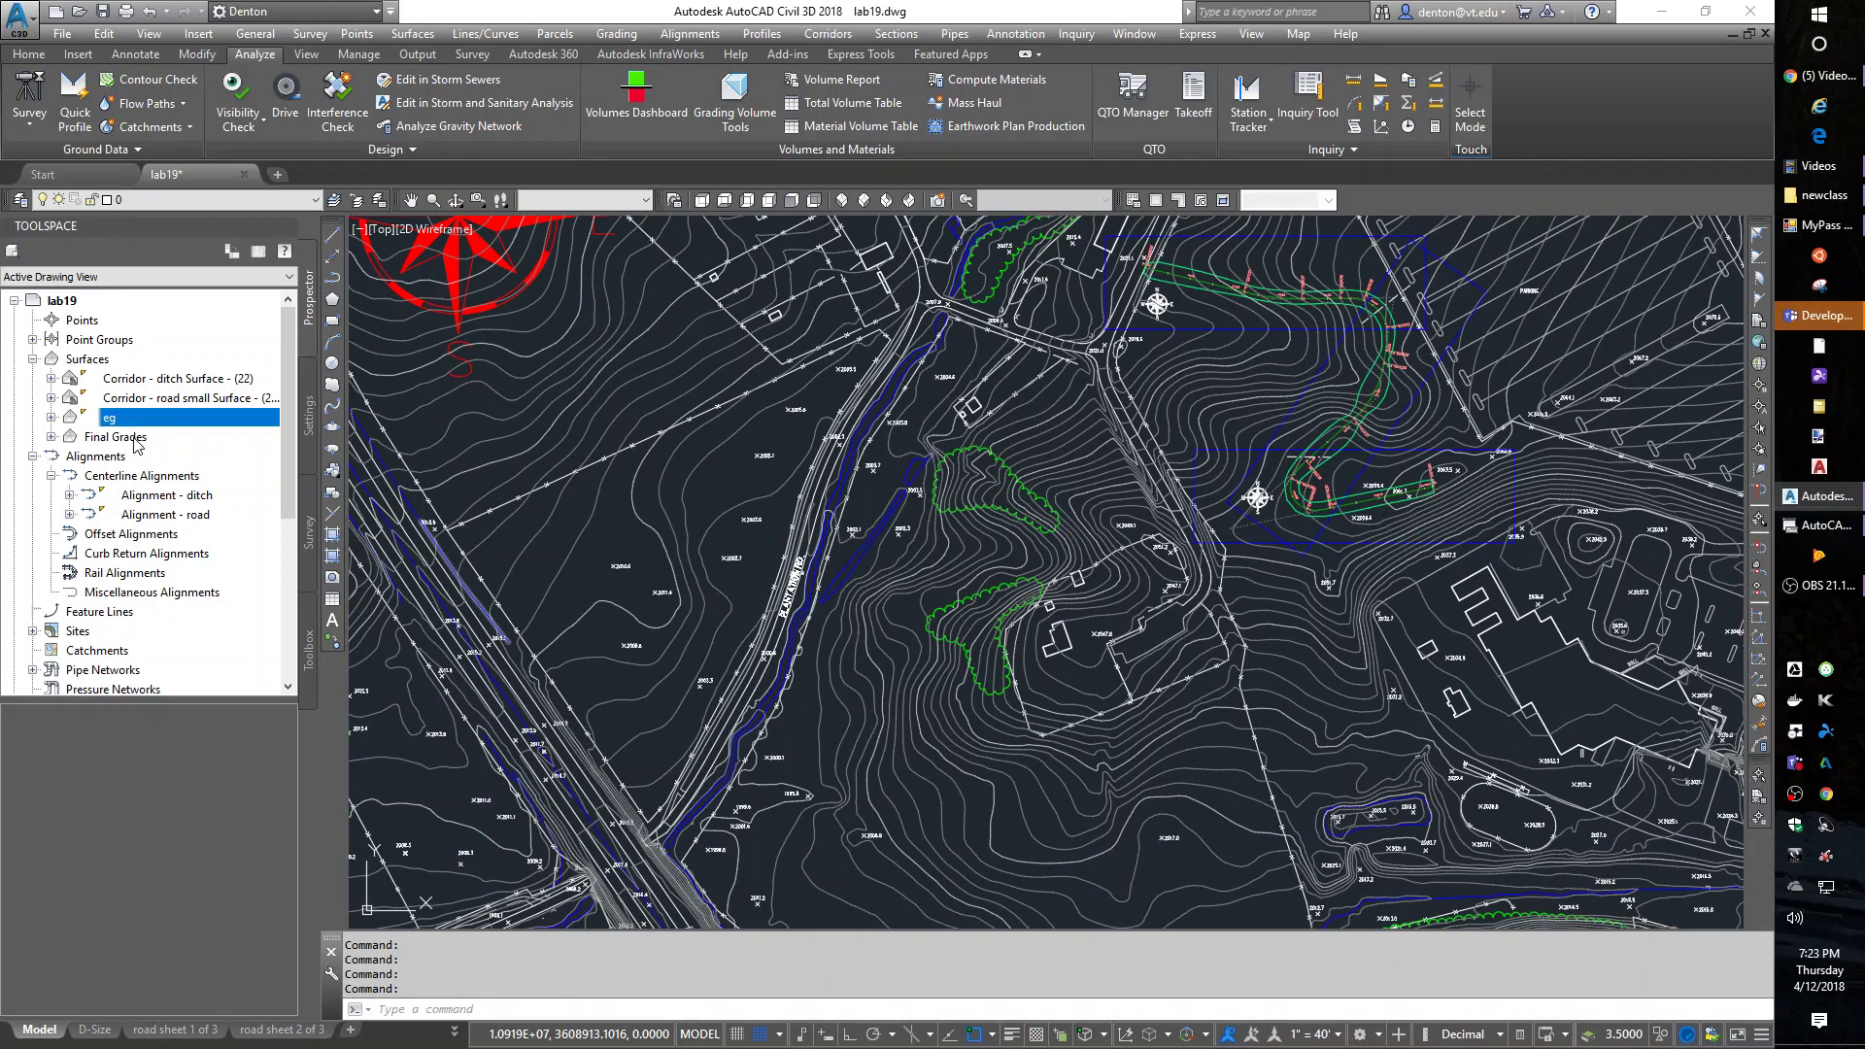
- Paste Corridor - ditch Surface - (22) into the Final Grades surface as an edit in its definition
click(127, 437)
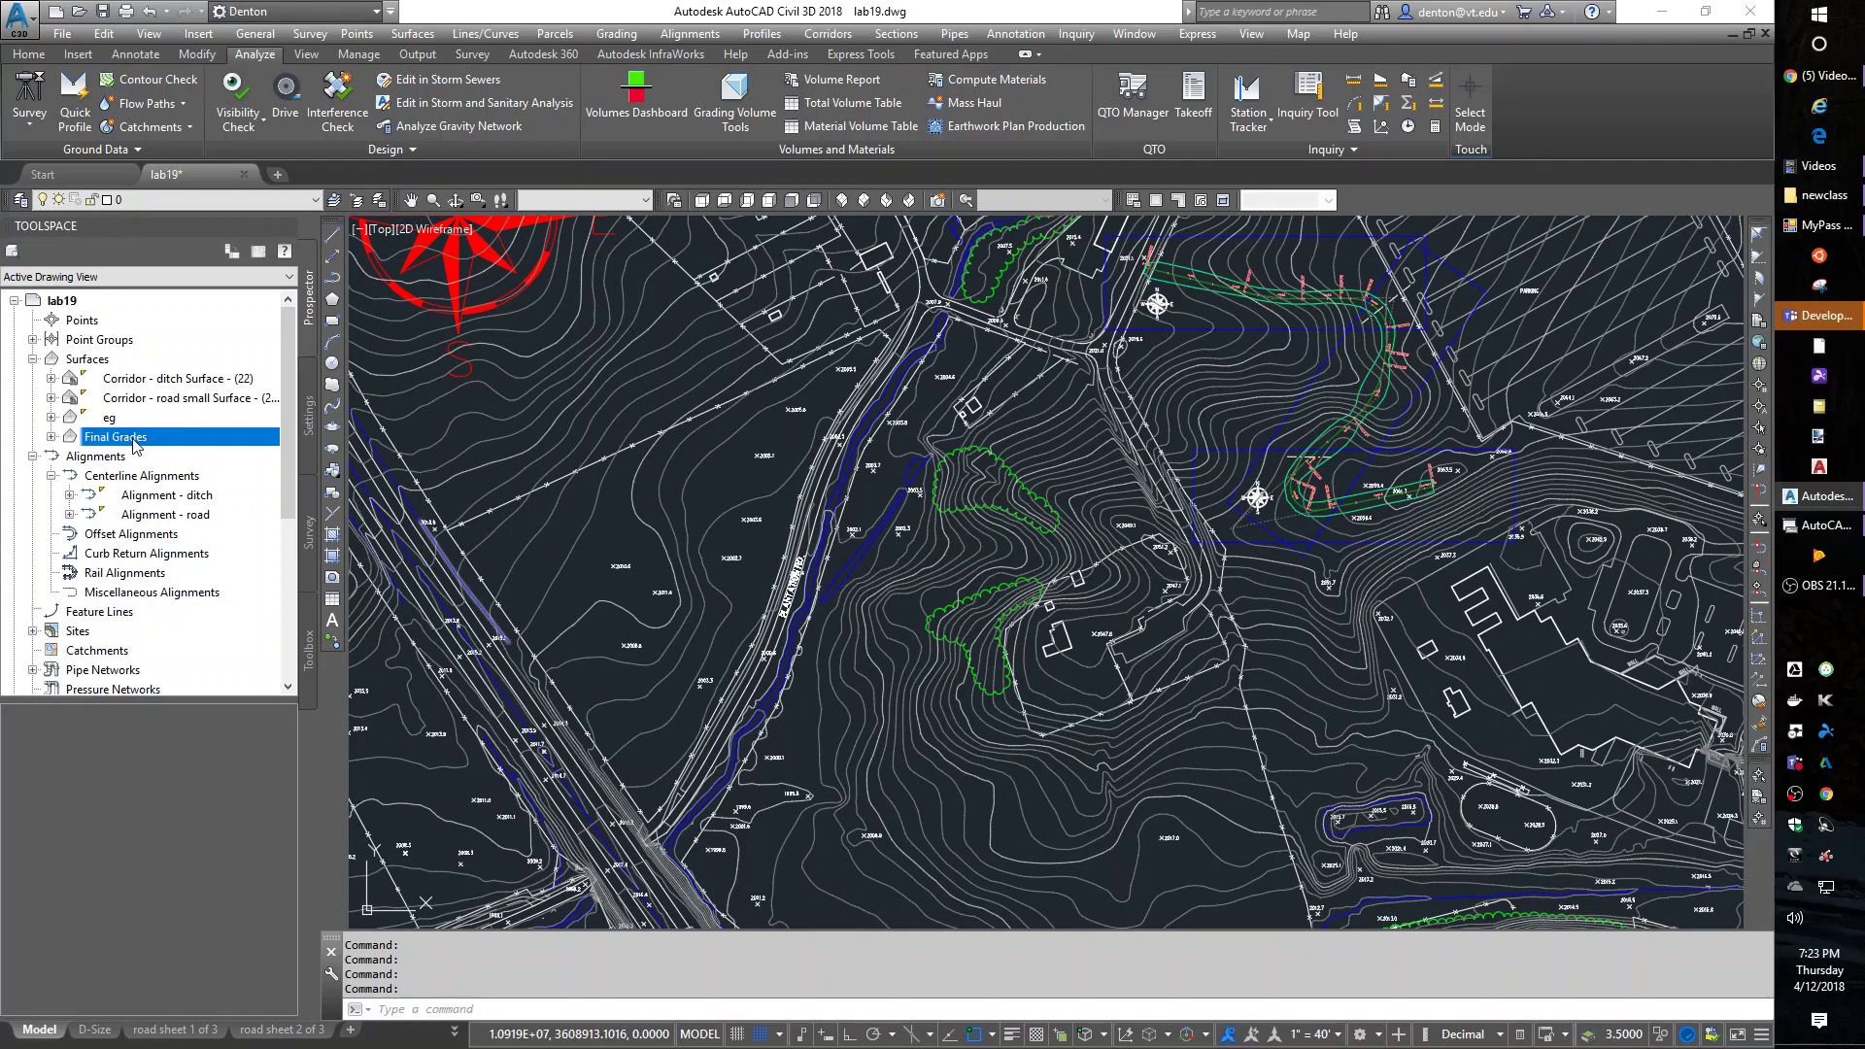
click(52, 438)
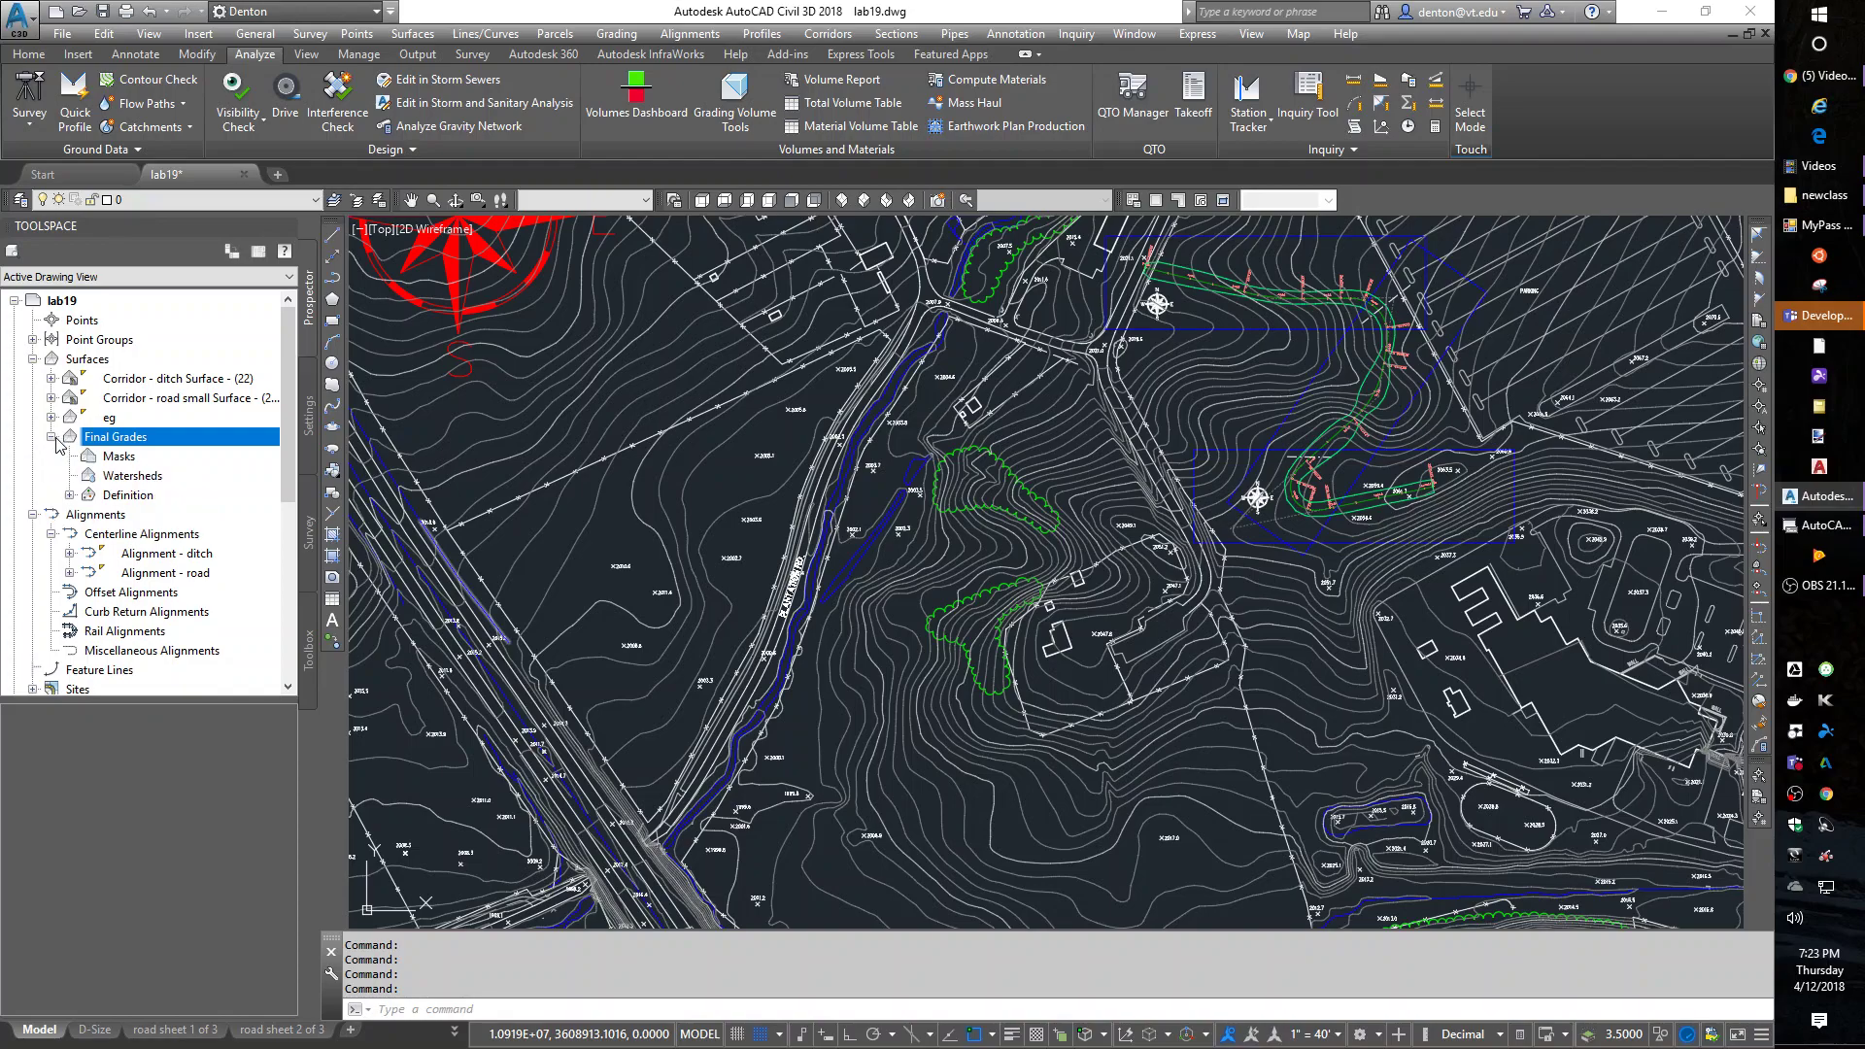
click(69, 494)
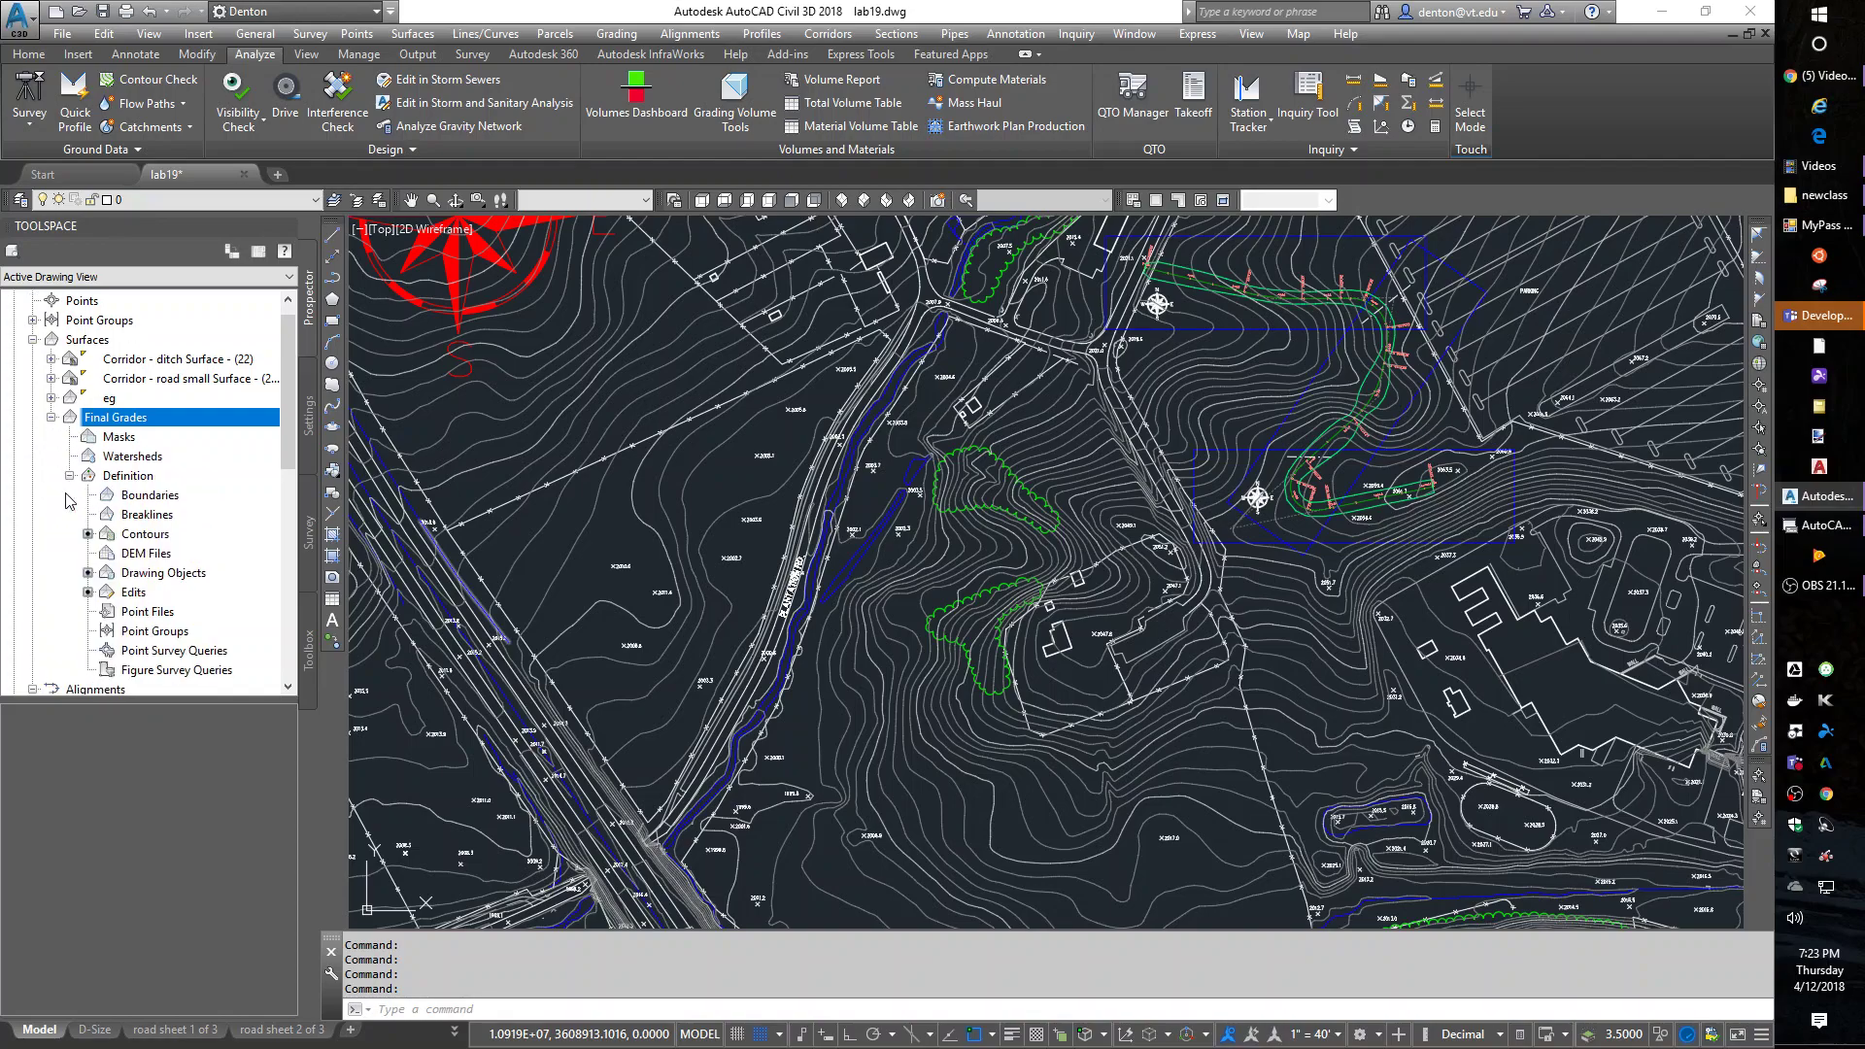
right_click(136, 593)
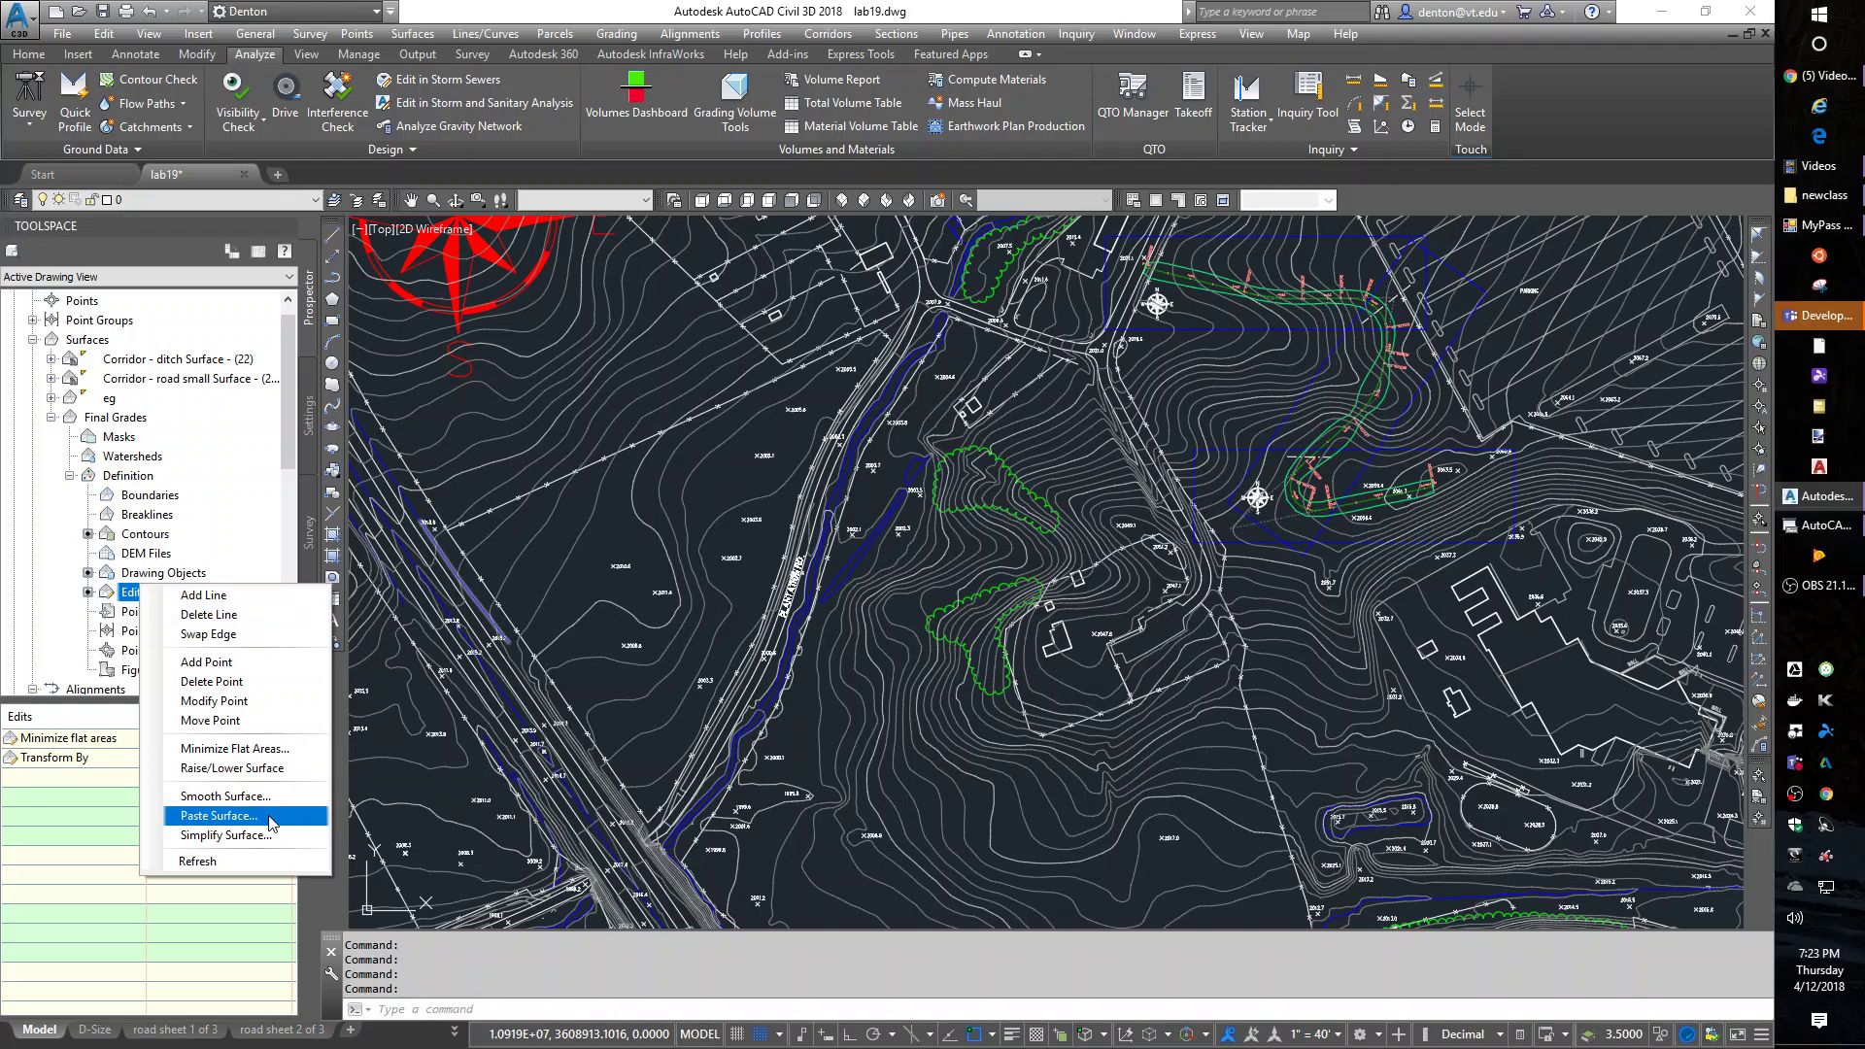
click(222, 816)
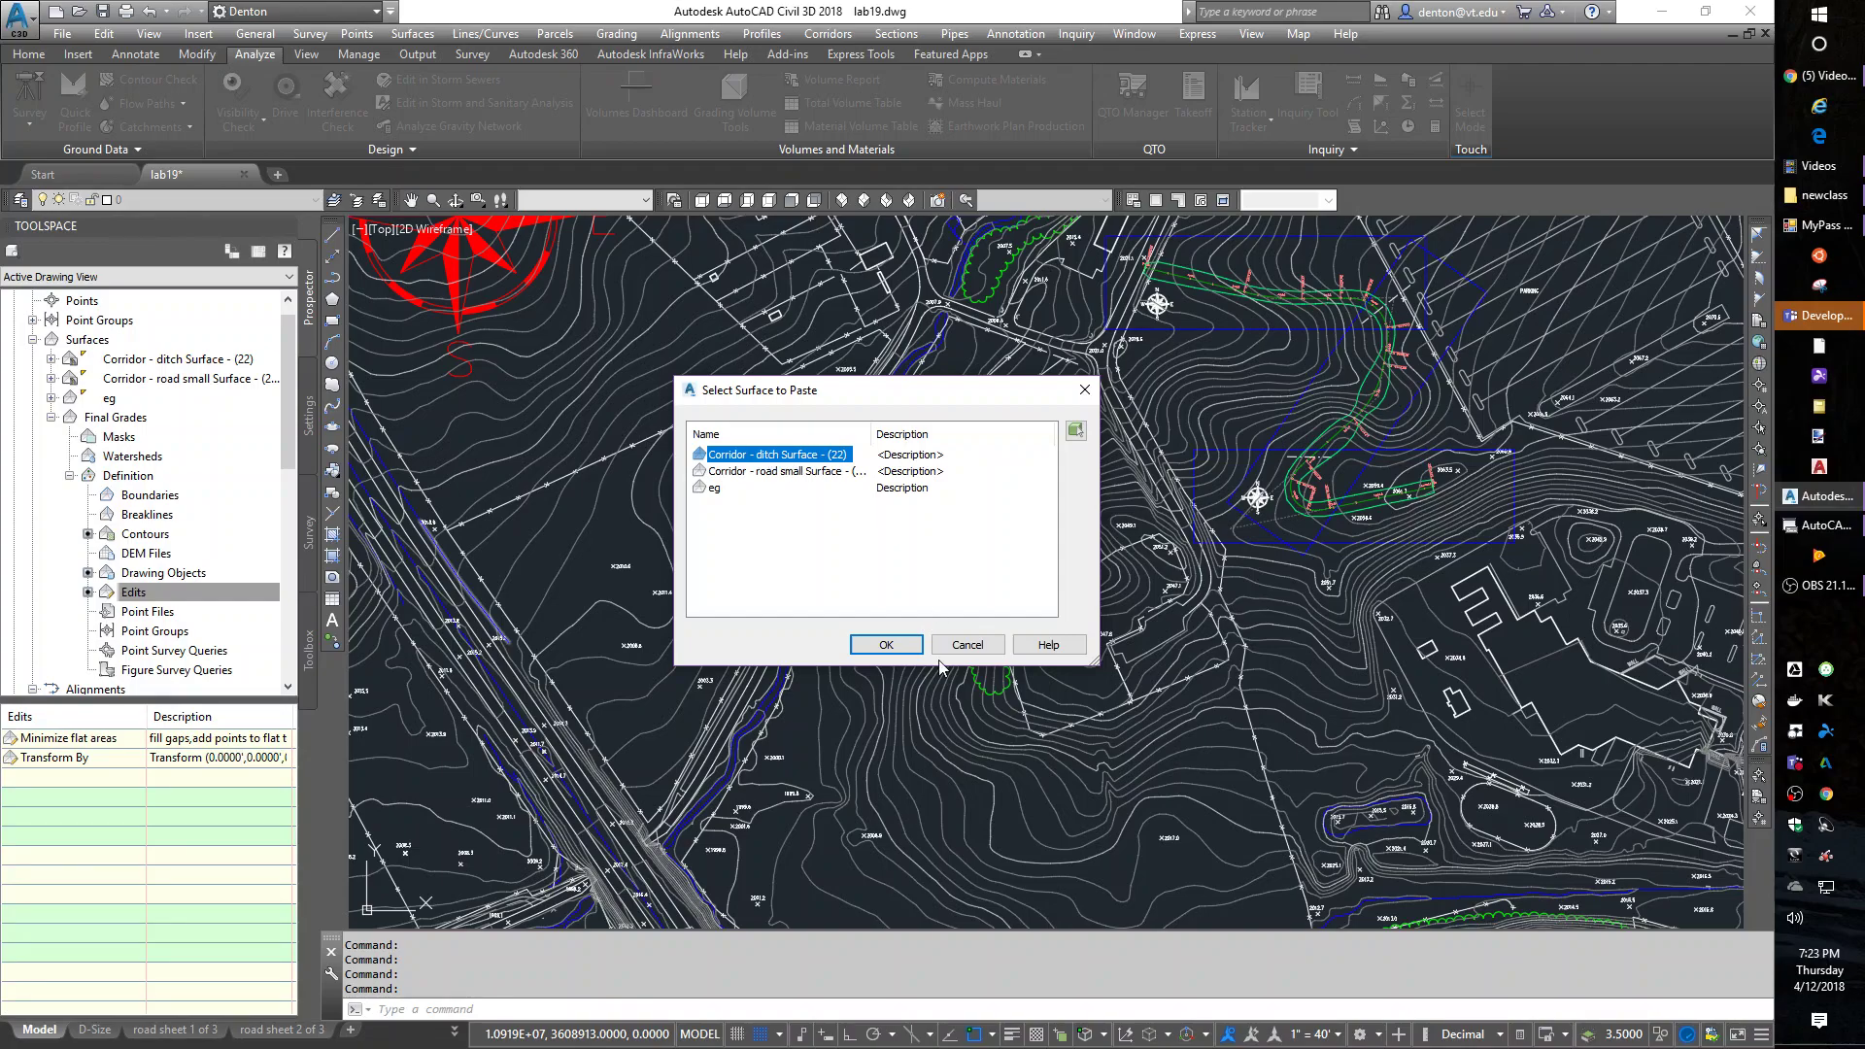
click(885, 645)
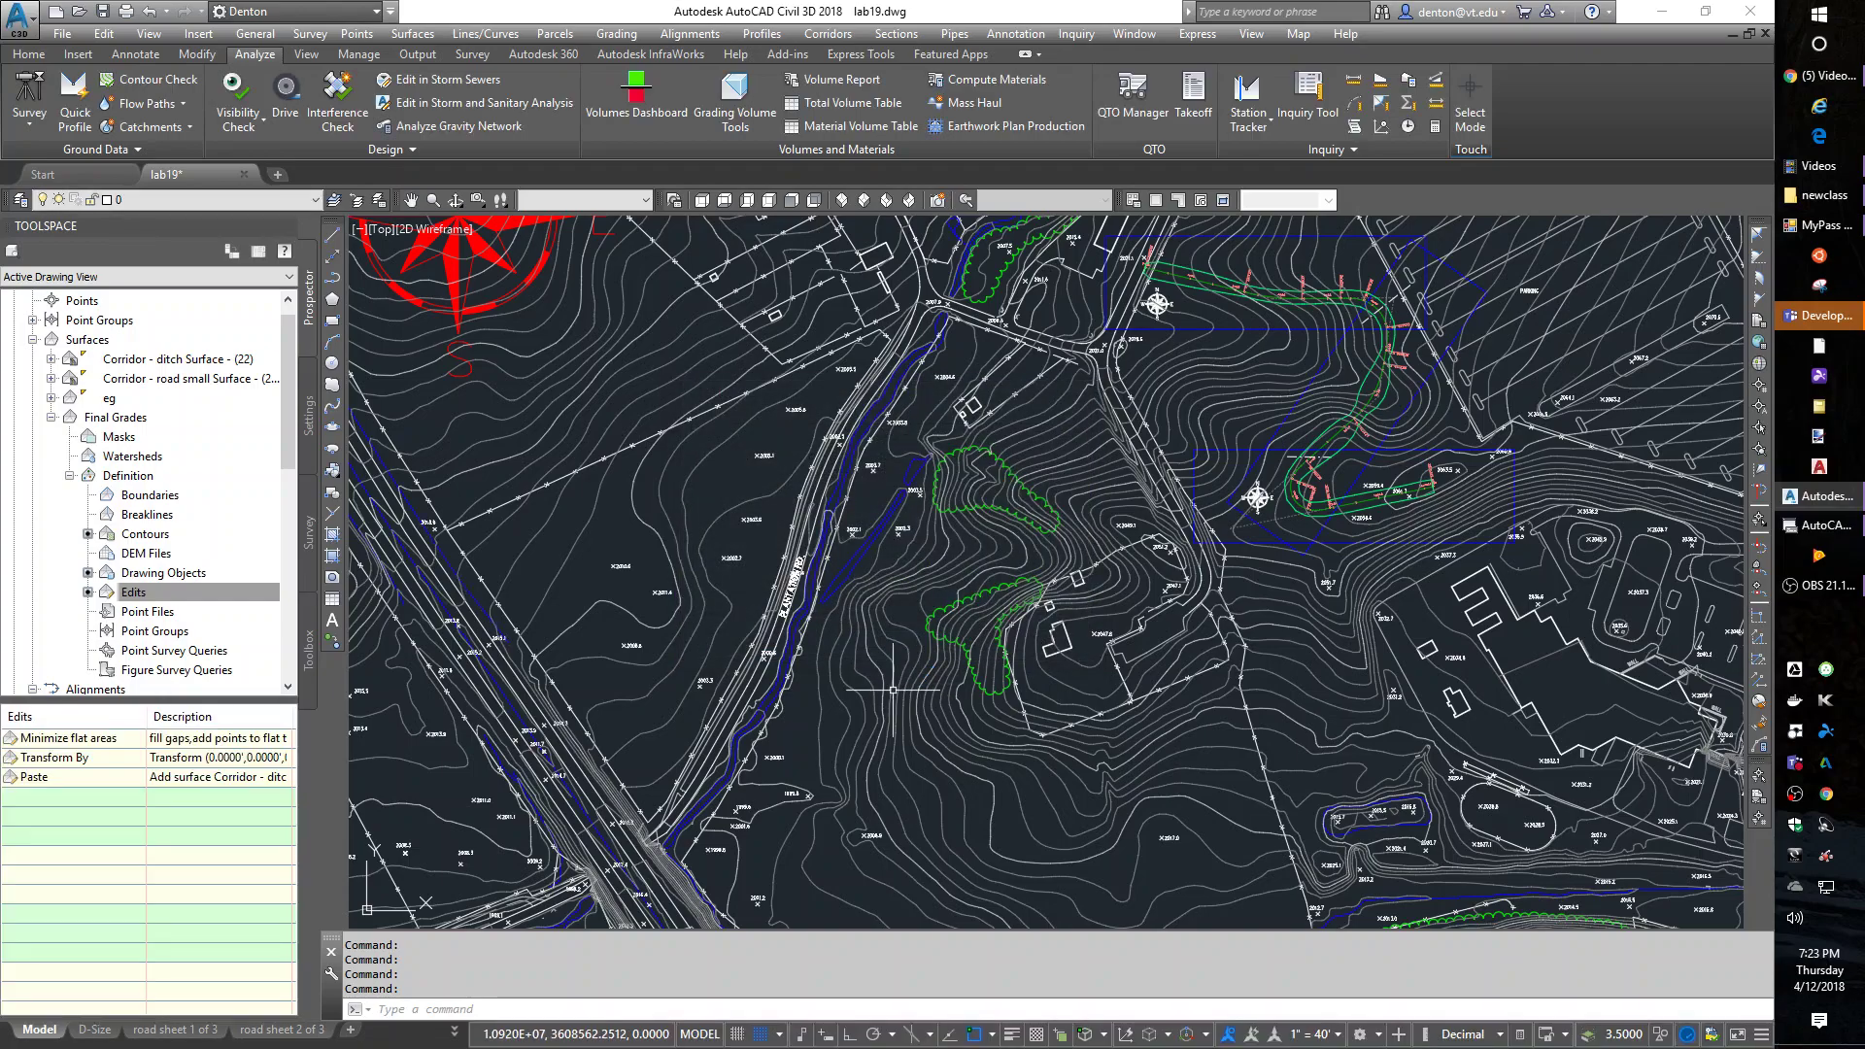
- Inspect the Final Grades contours inside the ditch border, around stations 0+00 to 4+00
scroll(962, 670, down, 6)
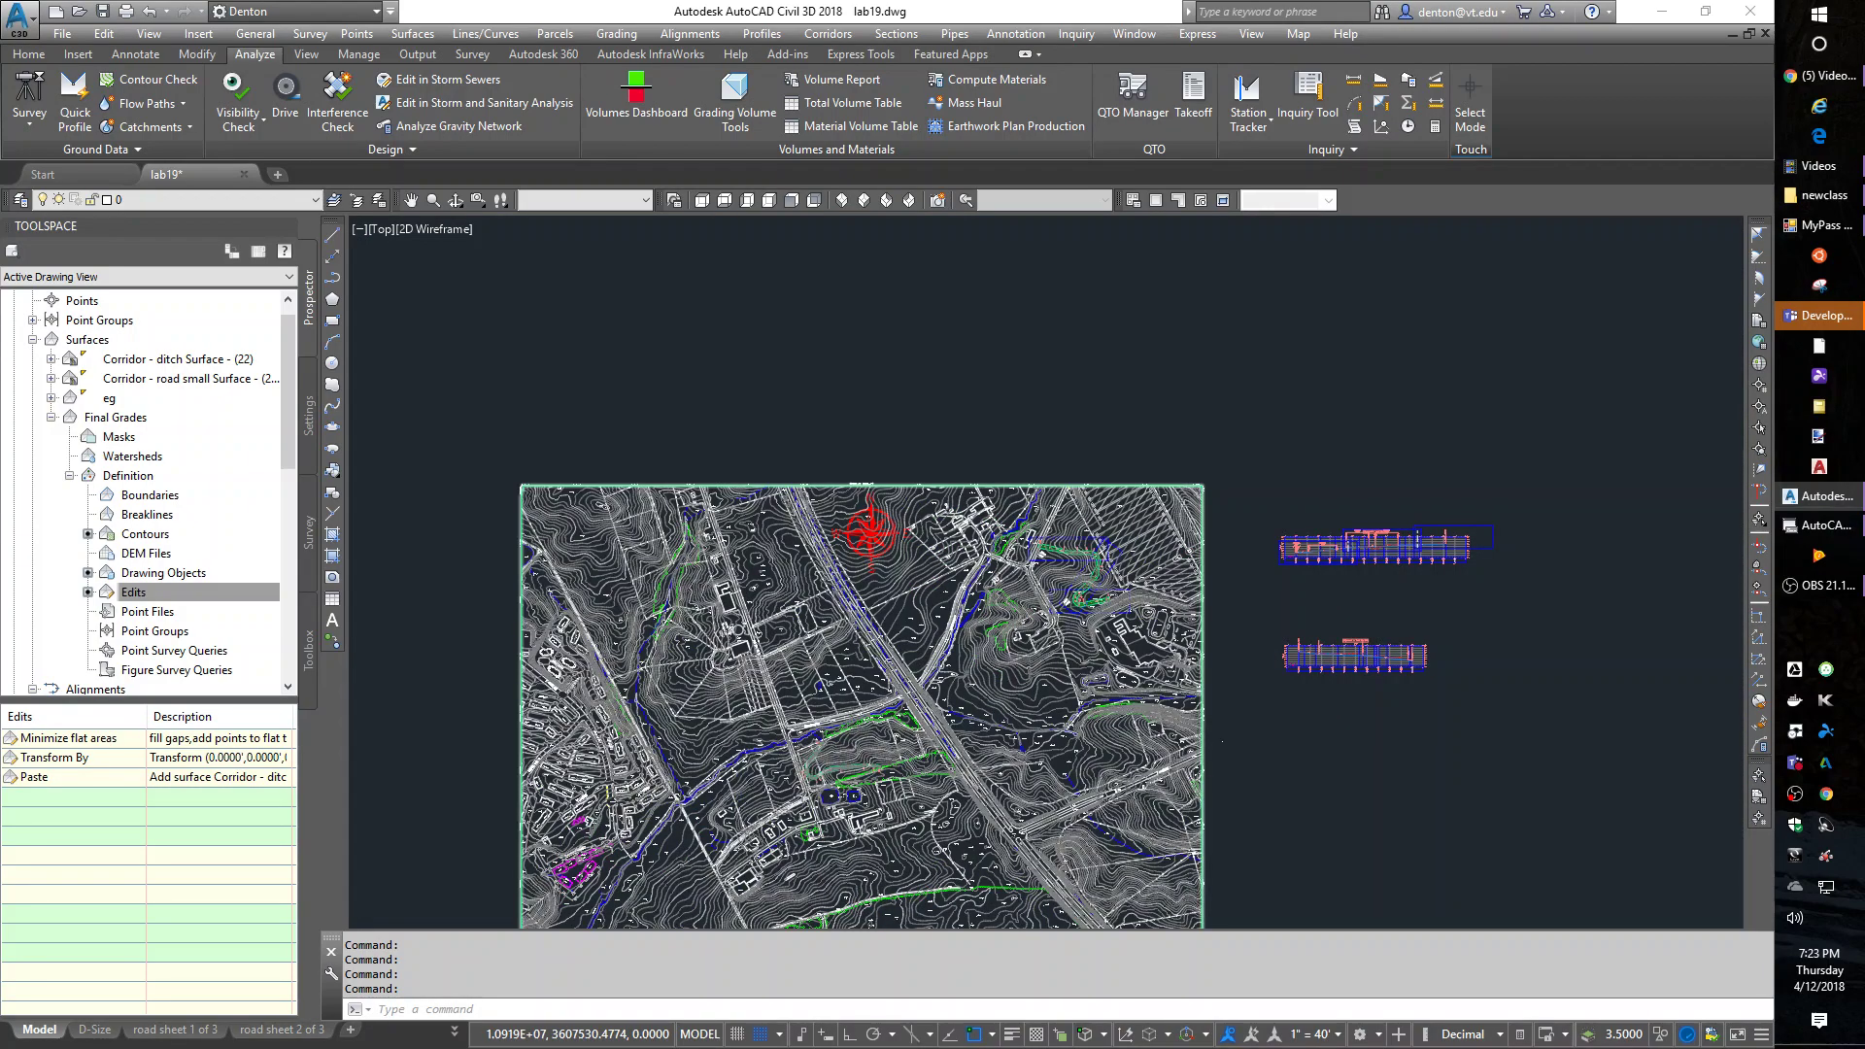
scroll(859, 813, up, 10)
scroll(860, 813, up, 3)
middle_drag(862, 699, 958, 625)
scroll(1087, 584, up, 4)
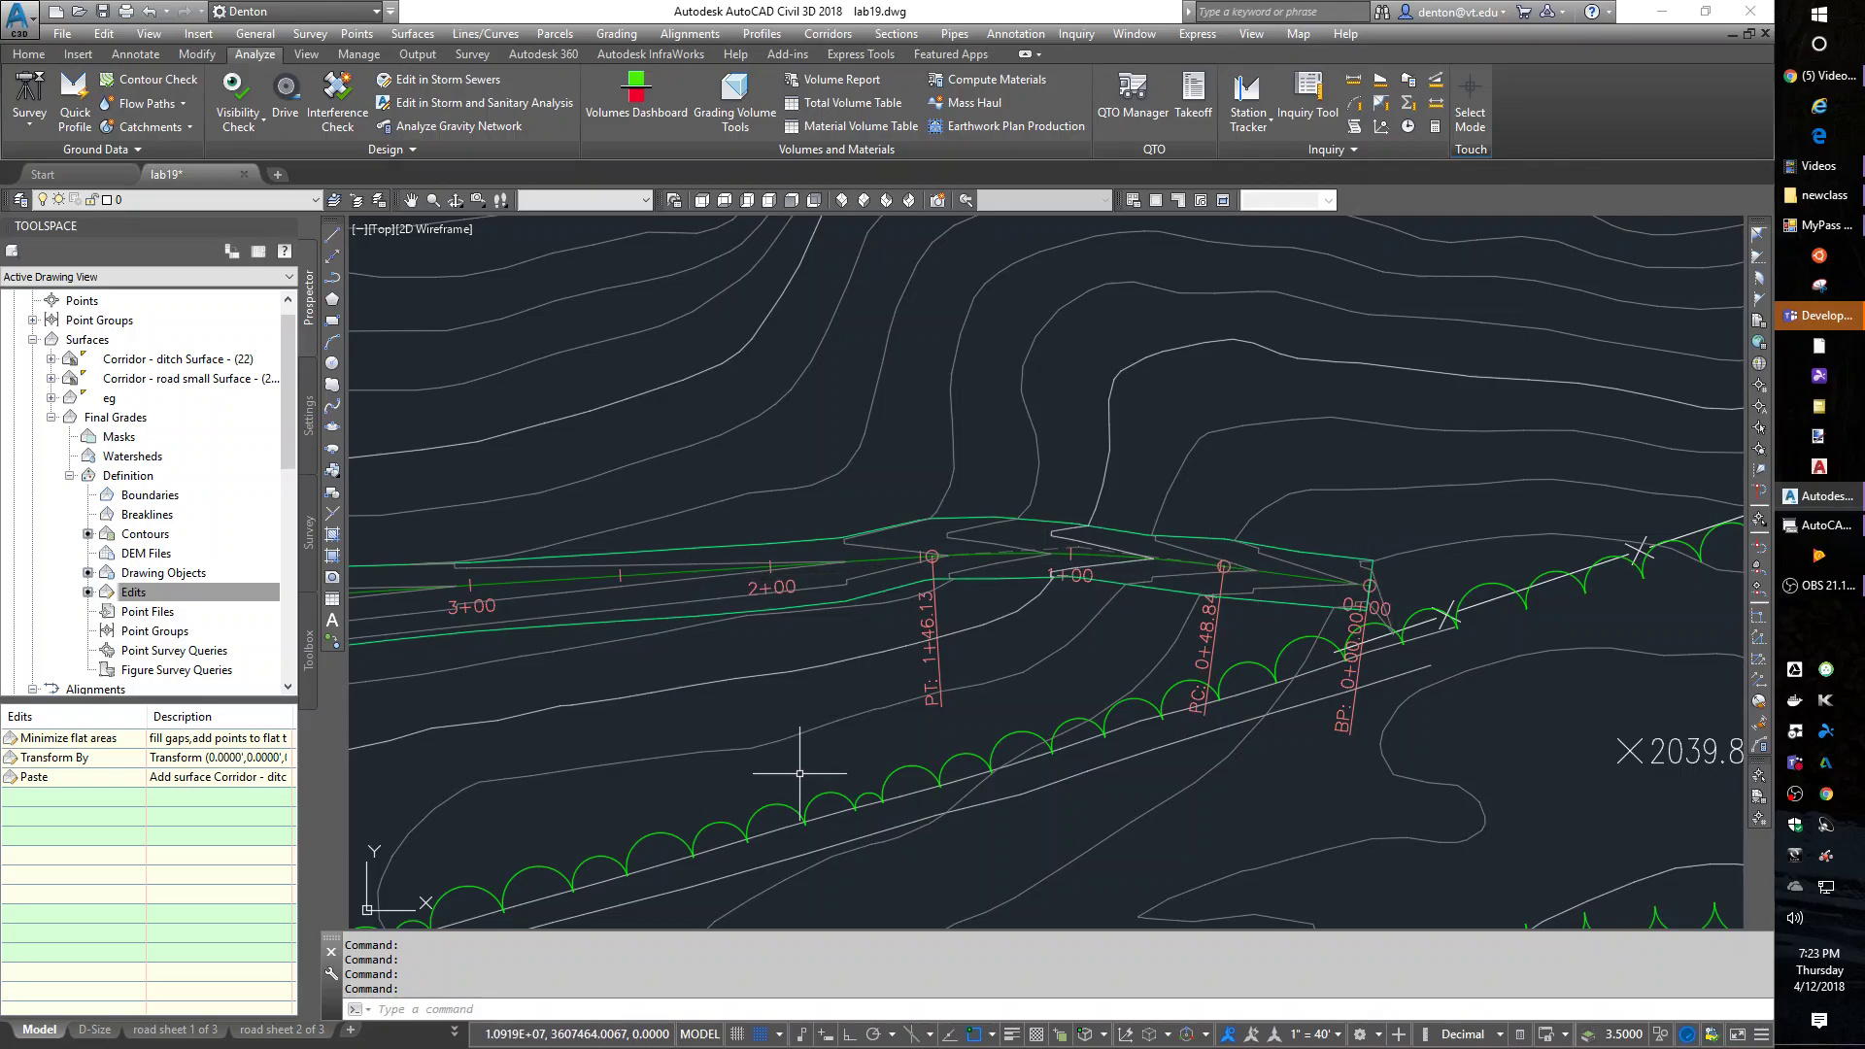
mouse_move(728, 766)
middle_down()
mouse_move(787, 738)
mouse_move(887, 632)
mouse_move(1144, 629)
mouse_move(1308, 570)
mouse_move(1316, 494)
mouse_move(1333, 552)
mouse_move(1042, 616)
middle_up()
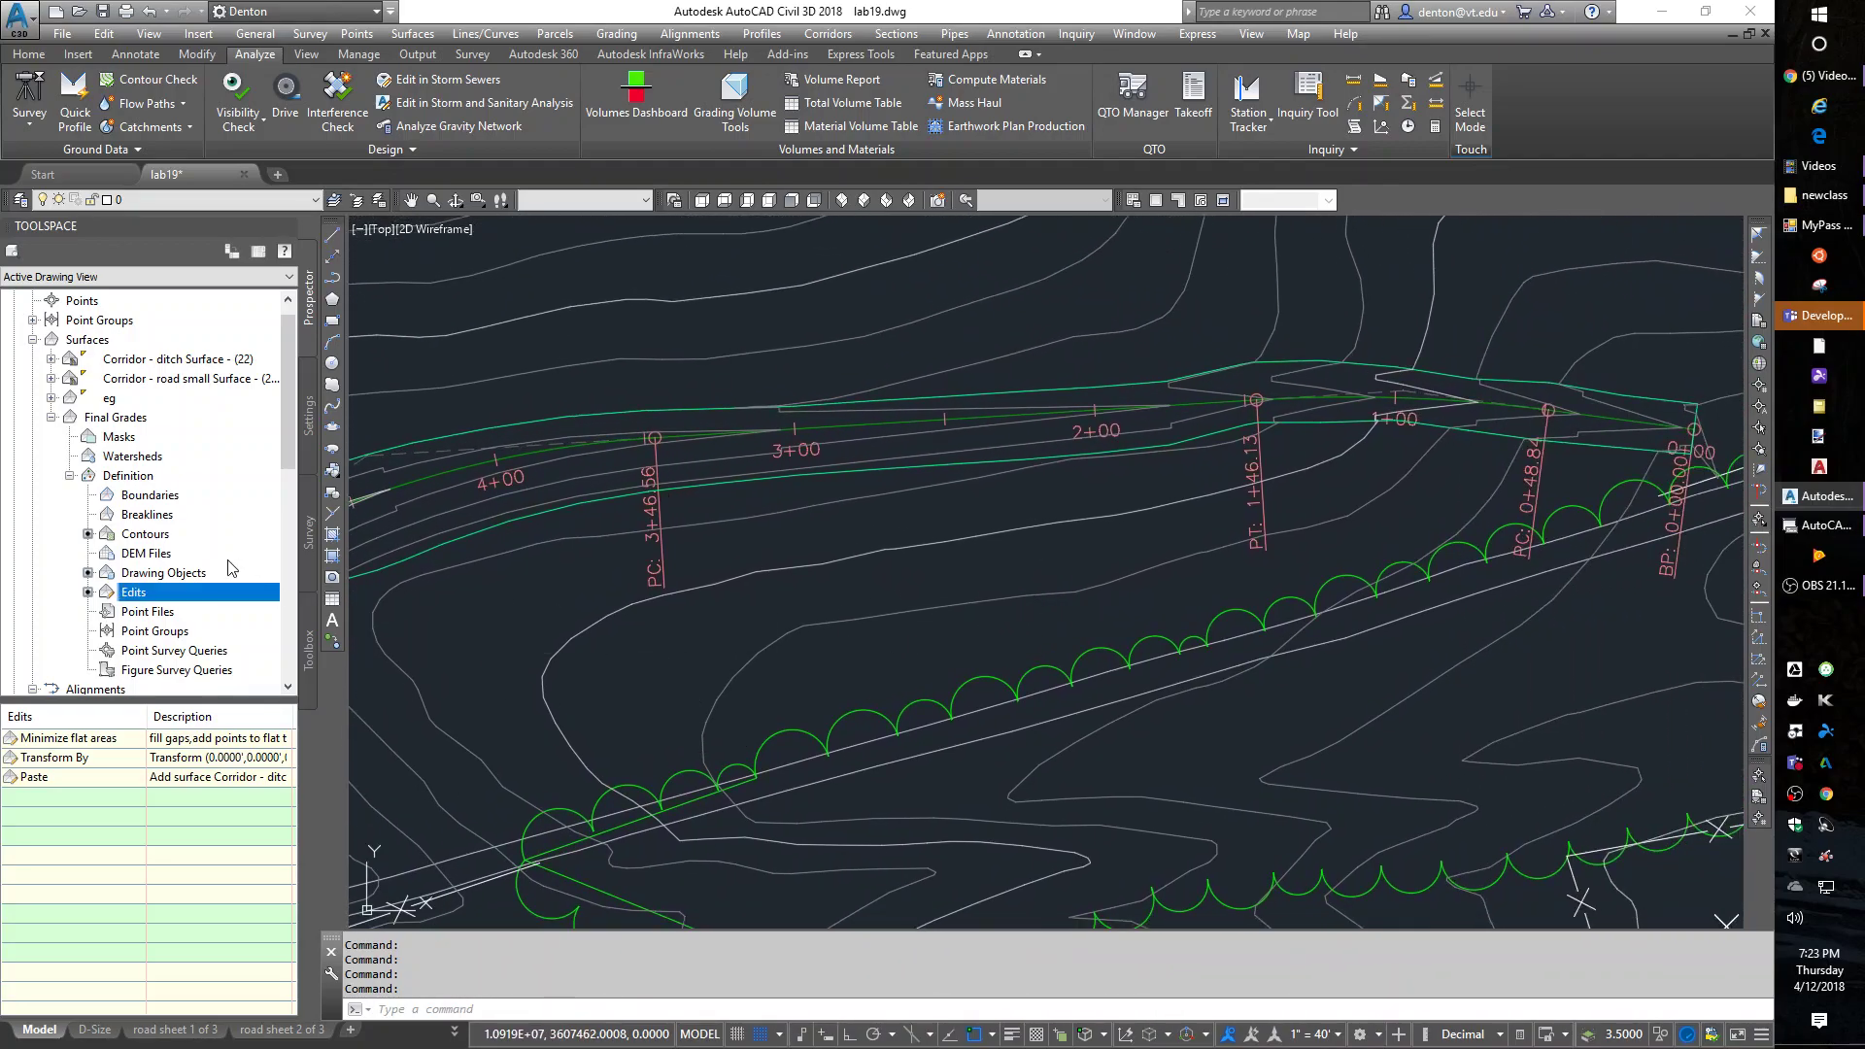
- Paste Corridor - road small Surface - (23) into the Final Grades surface as a further edit
right_click(175, 596)
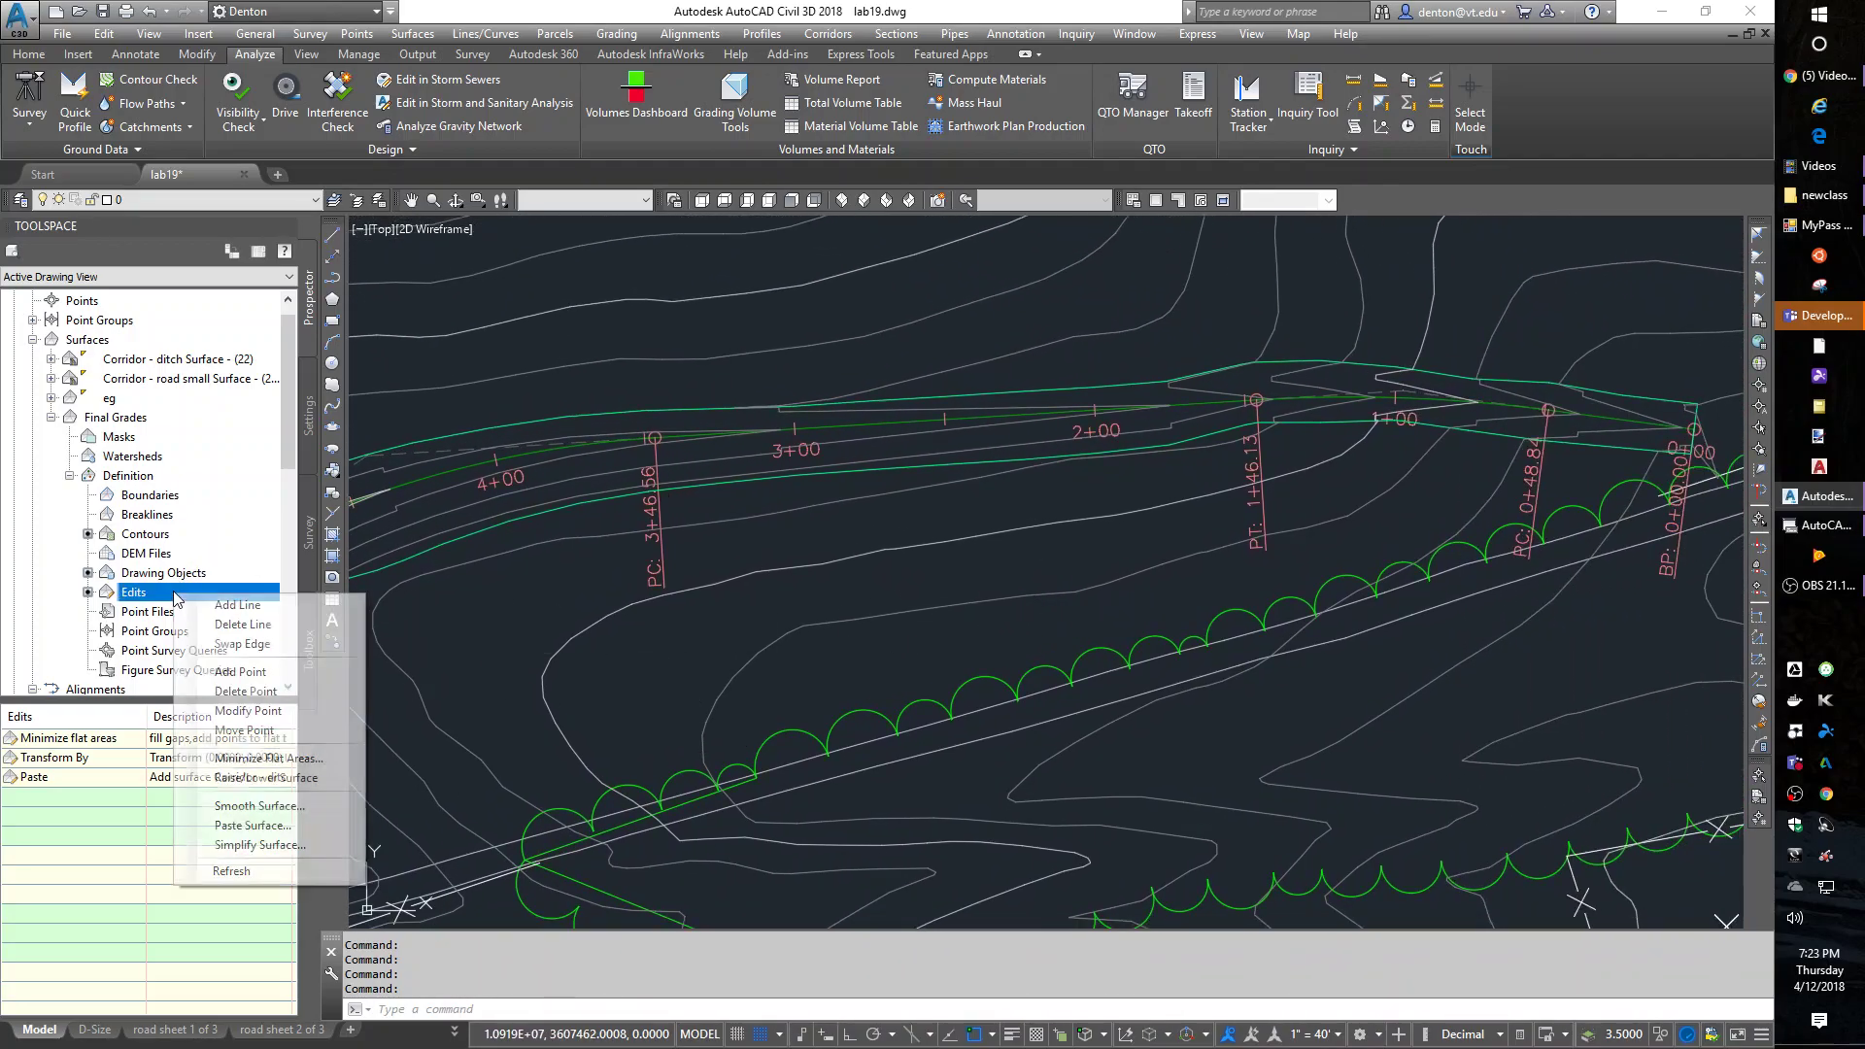
click(243, 826)
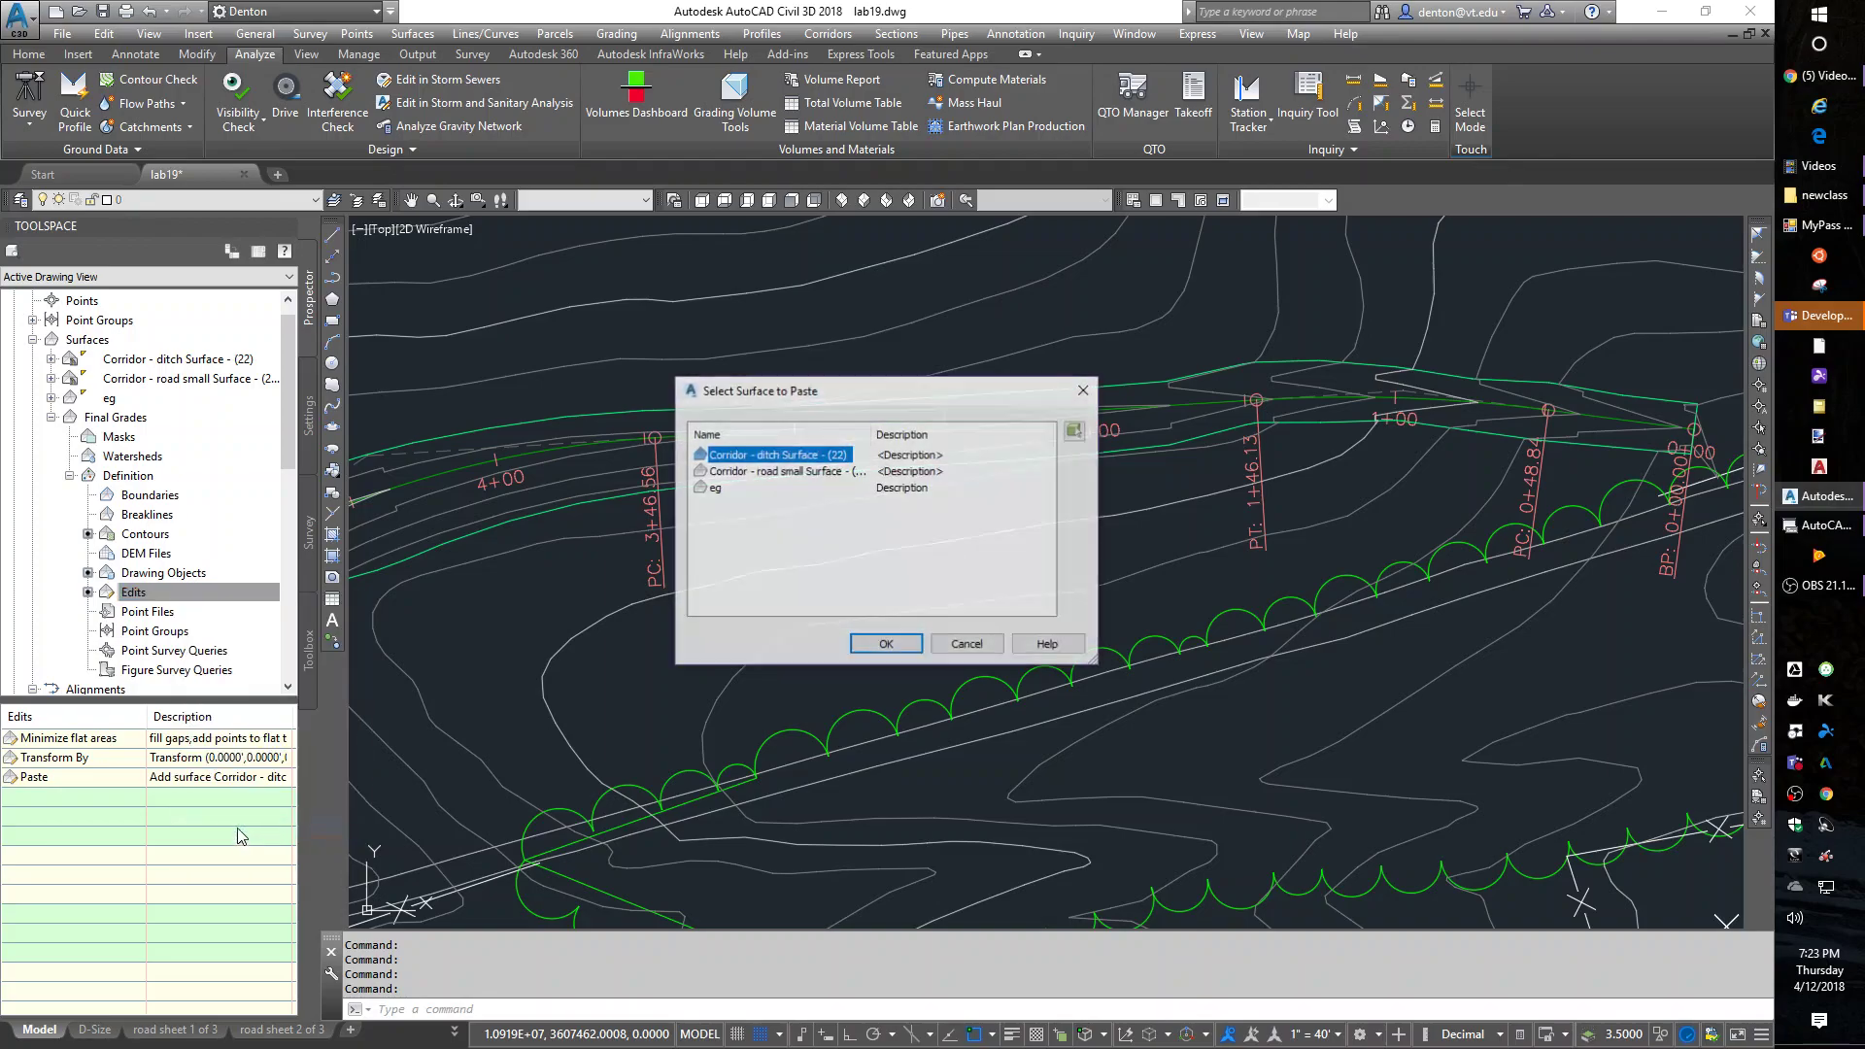
click(731, 472)
click(886, 645)
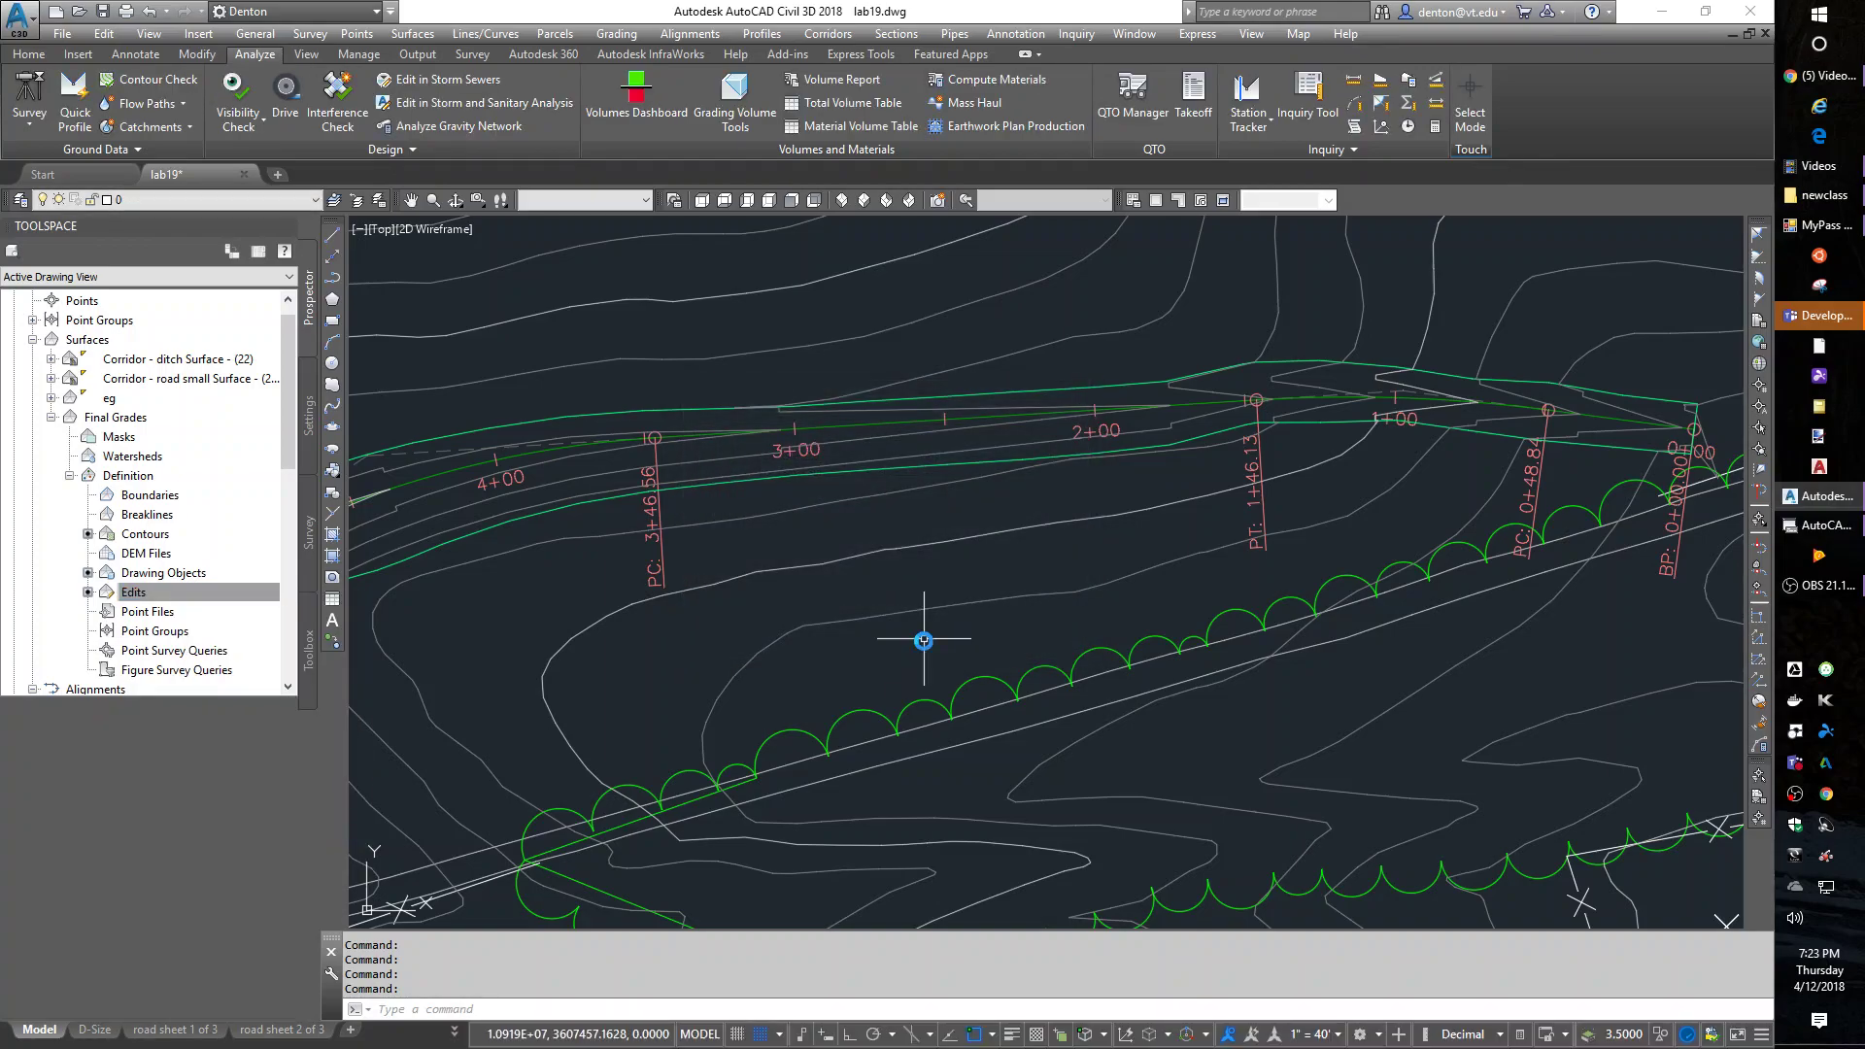
- Examine the Final Grades contours along the road corridor and how they tie into the adjacent ground
scroll(762, 790, down, 10)
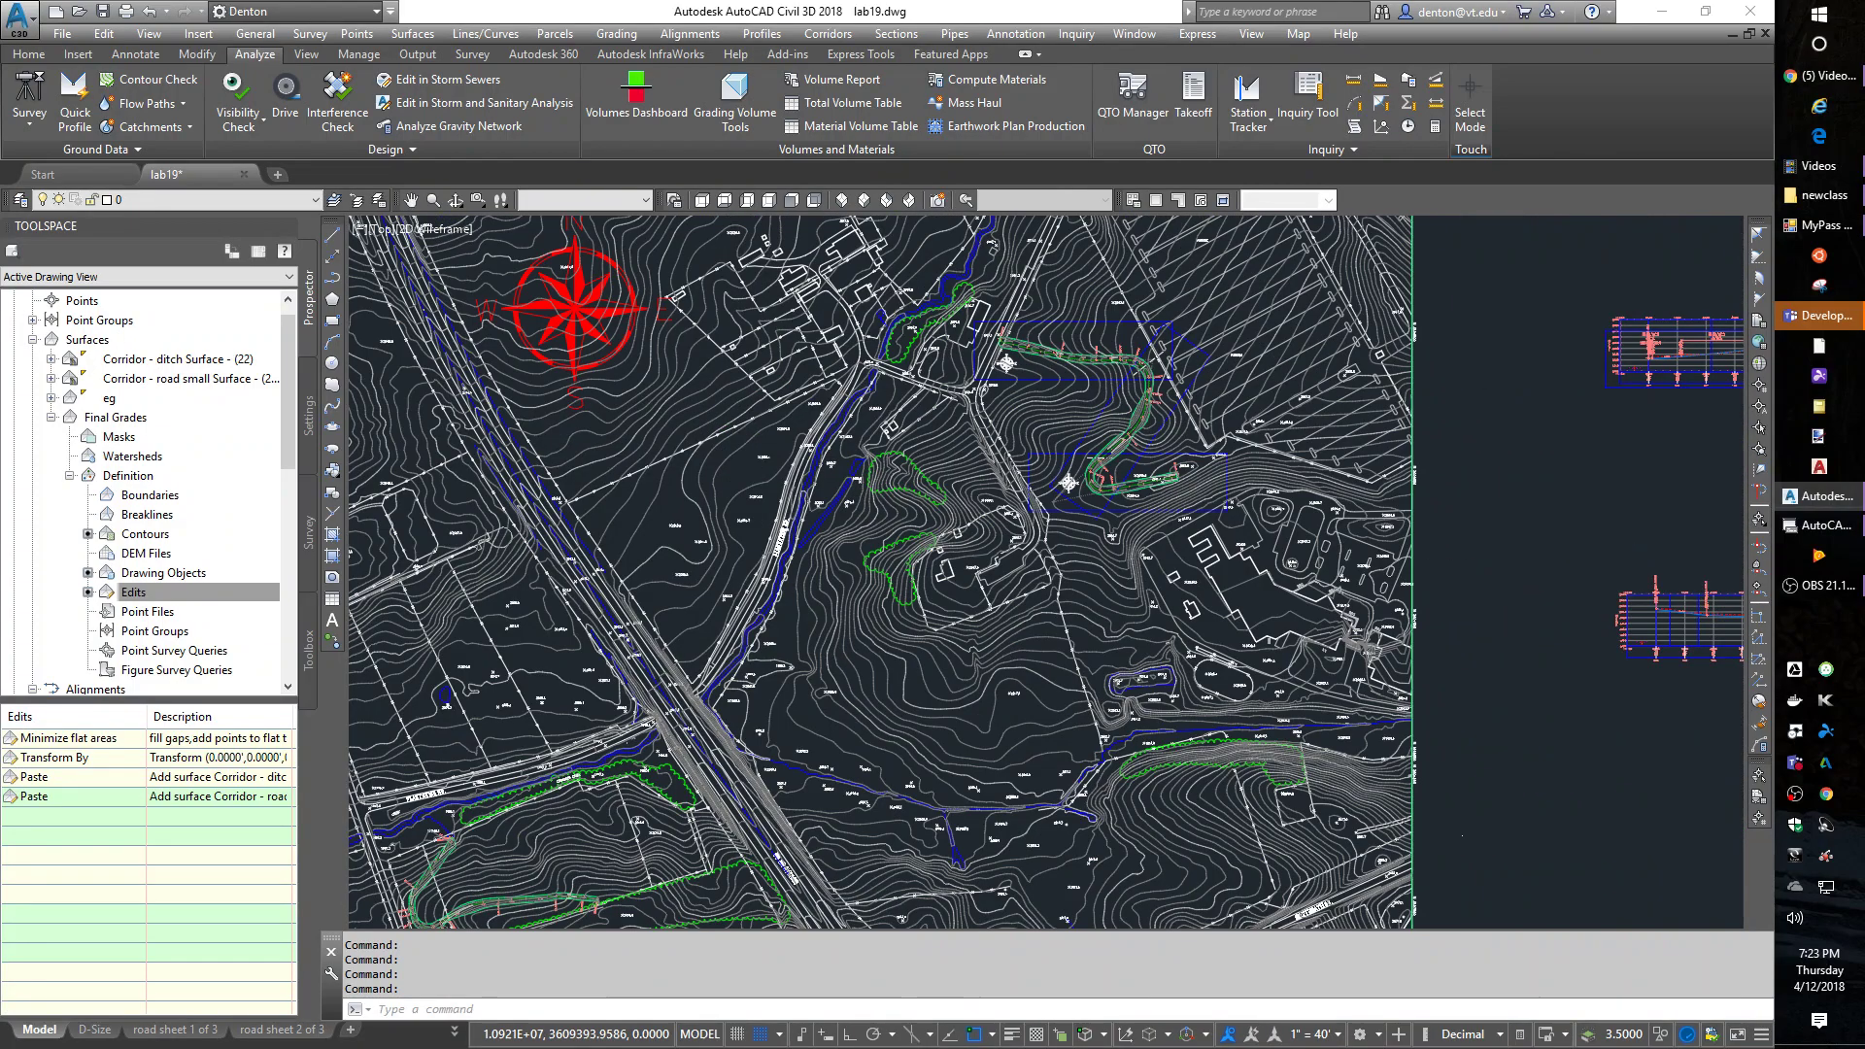
scroll(1201, 467, up, 5)
middle_drag(1165, 748, 1129, 396)
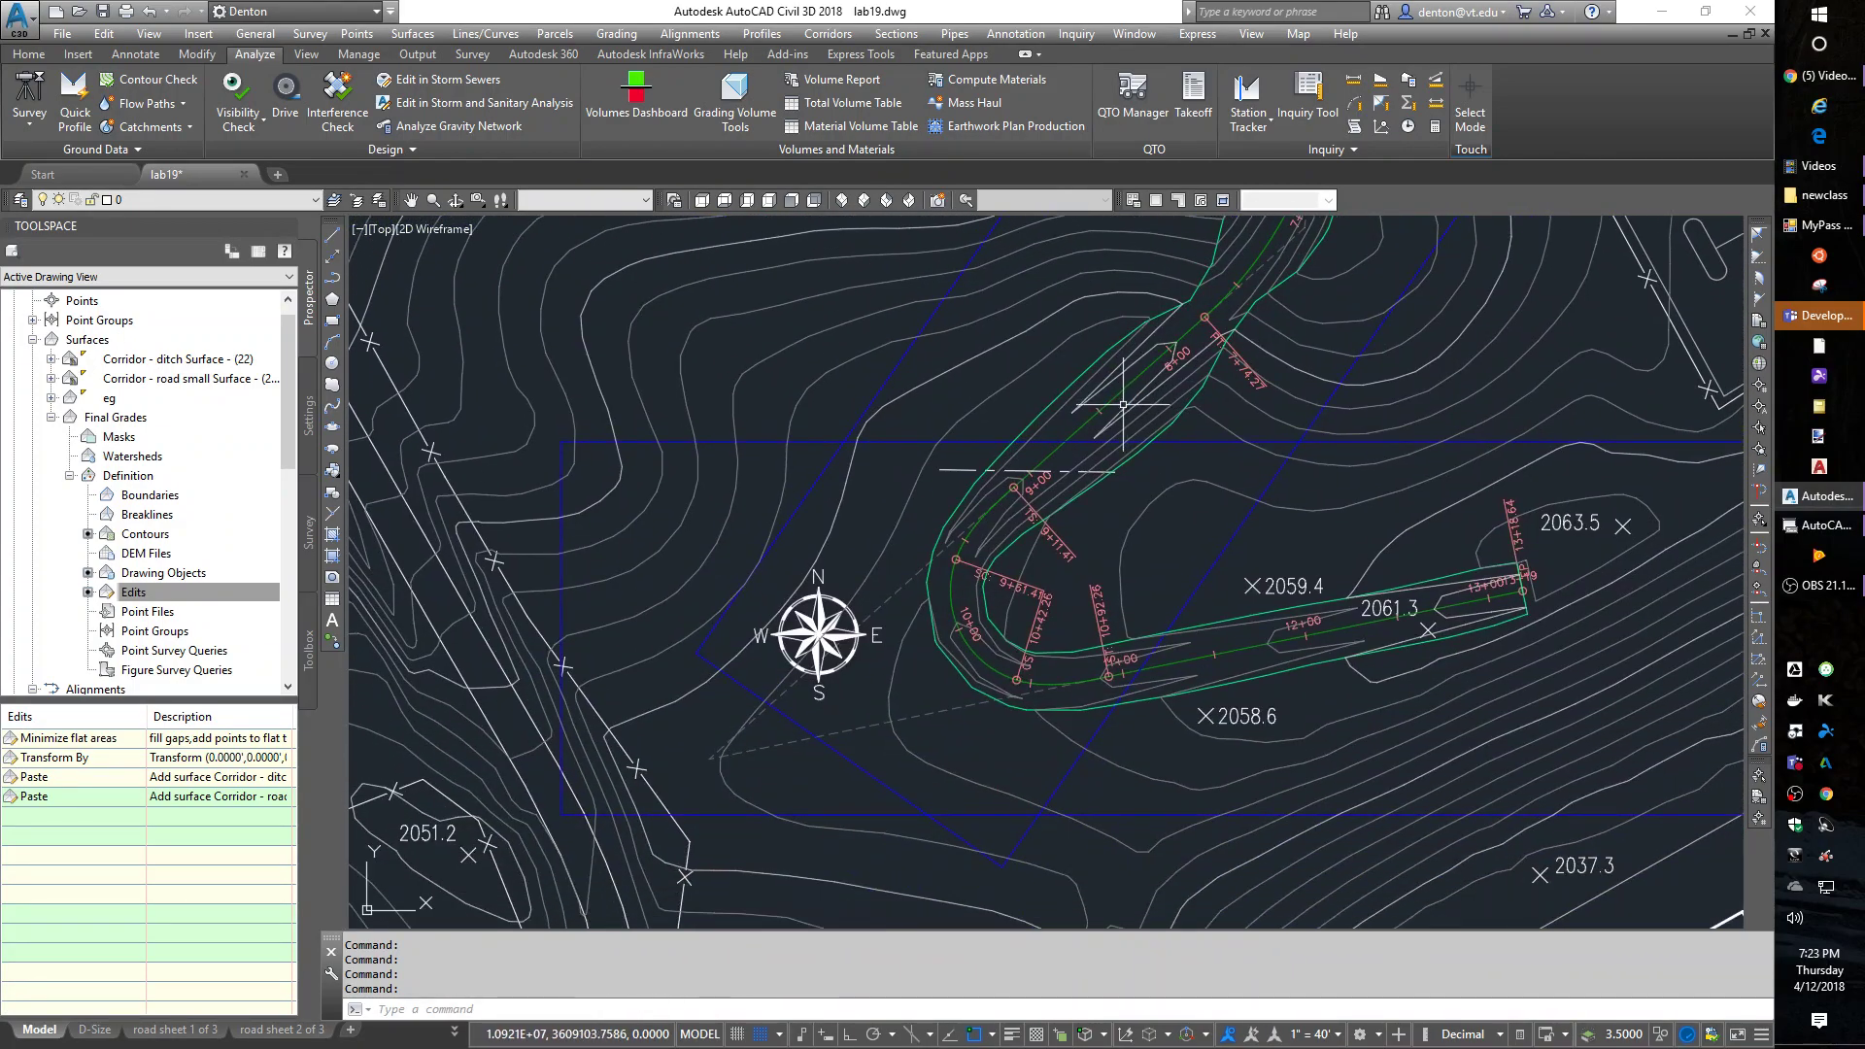
click(1274, 655)
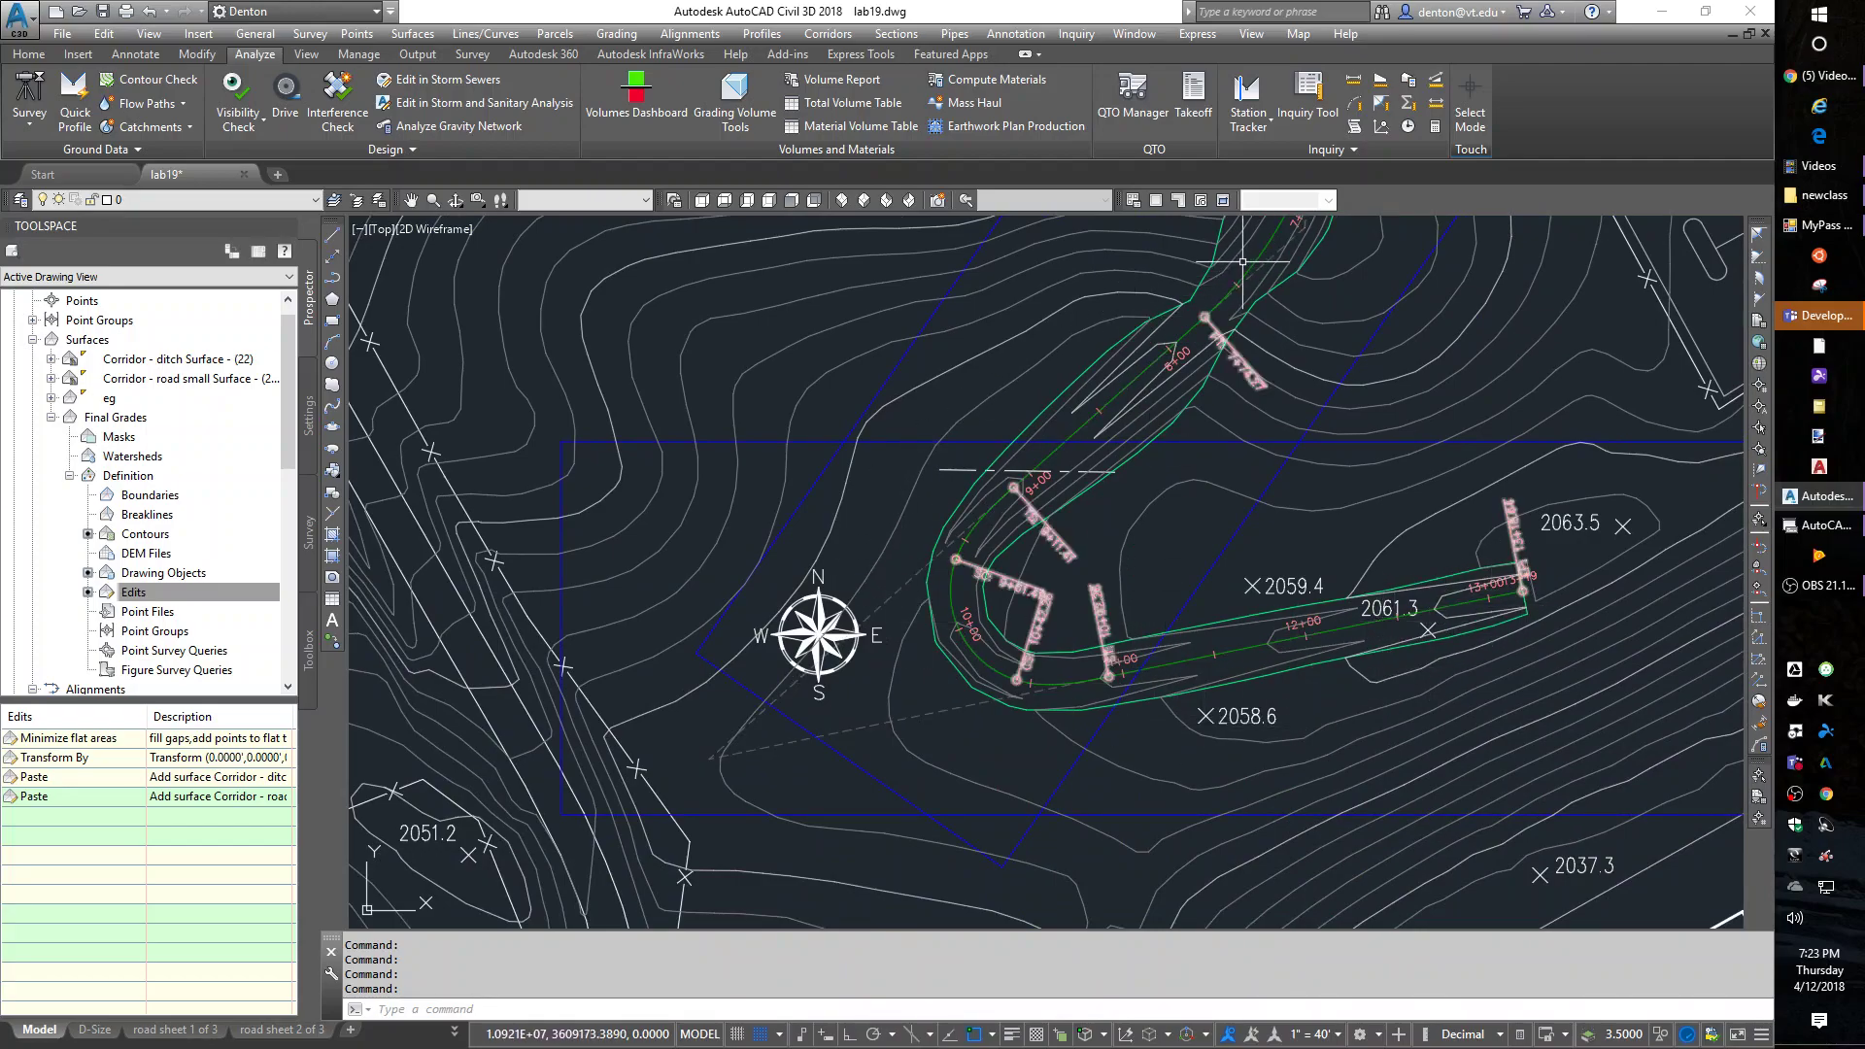
scroll(1437, 680, down, 1)
scroll(1249, 633, down, 3)
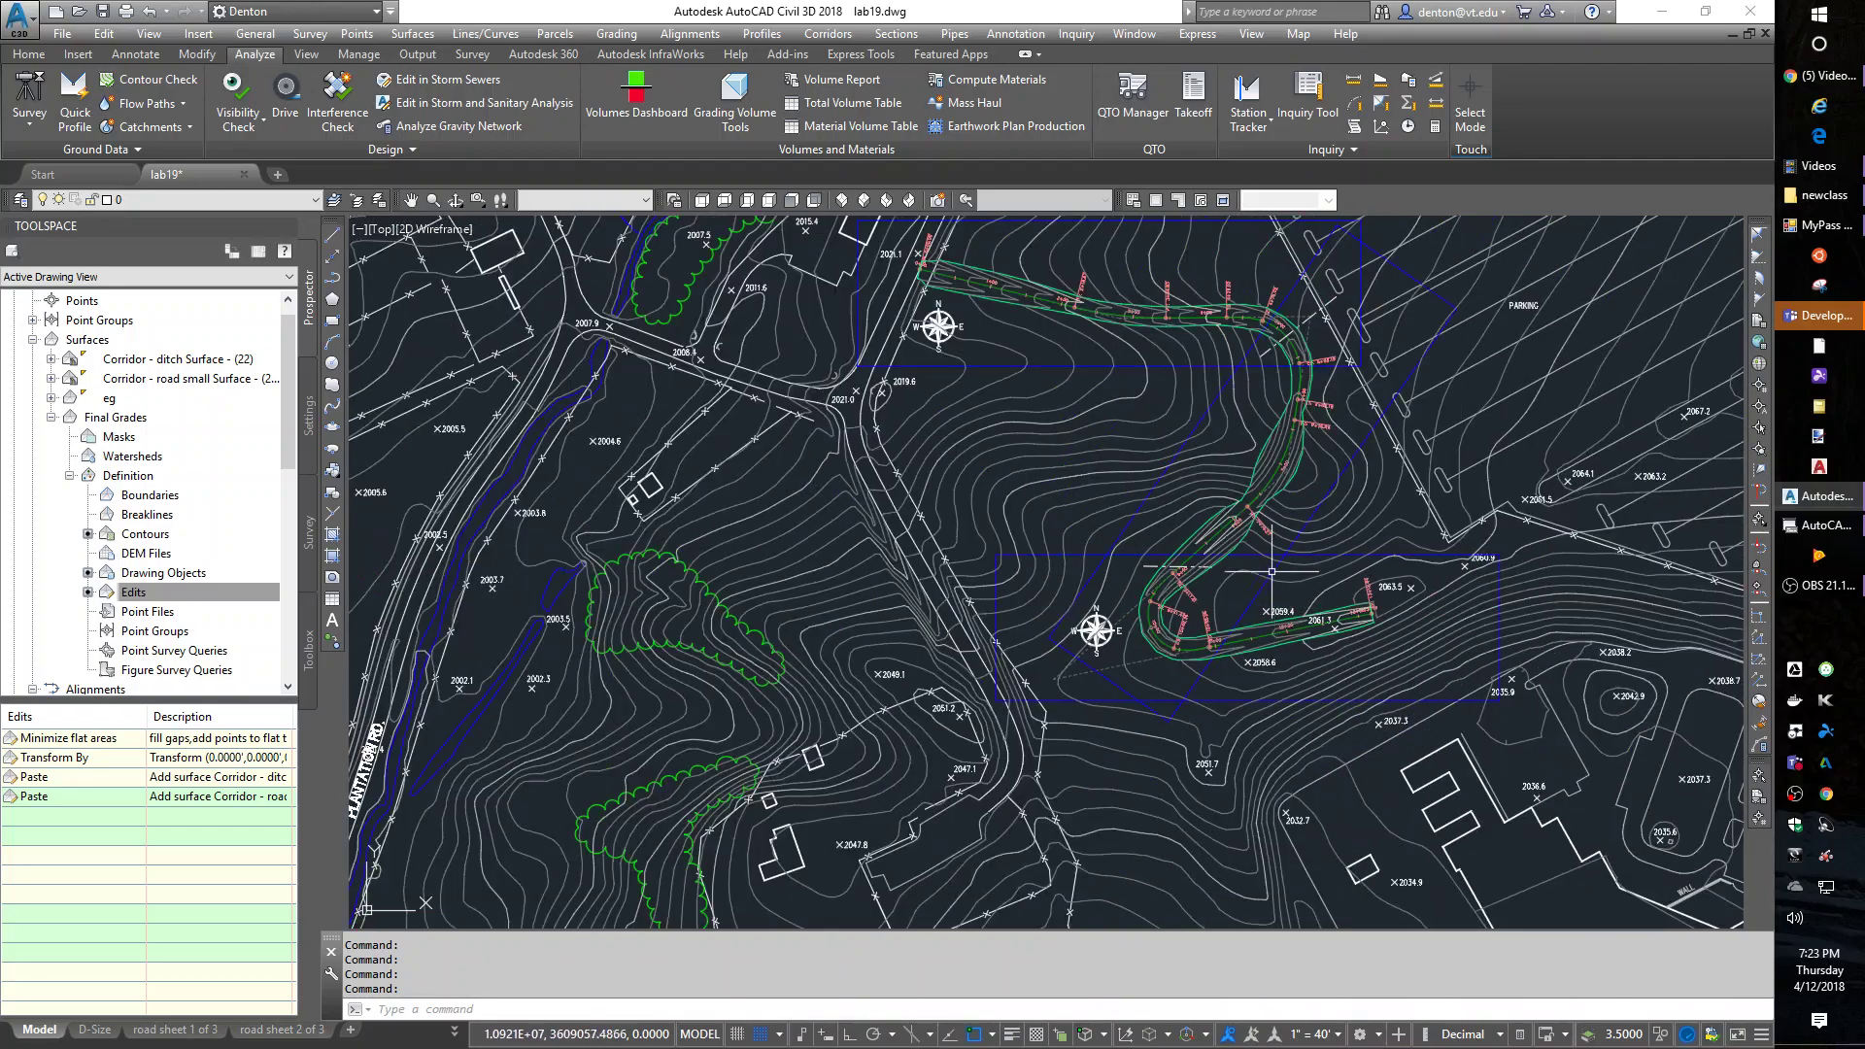
scroll(1303, 481, up, 4)
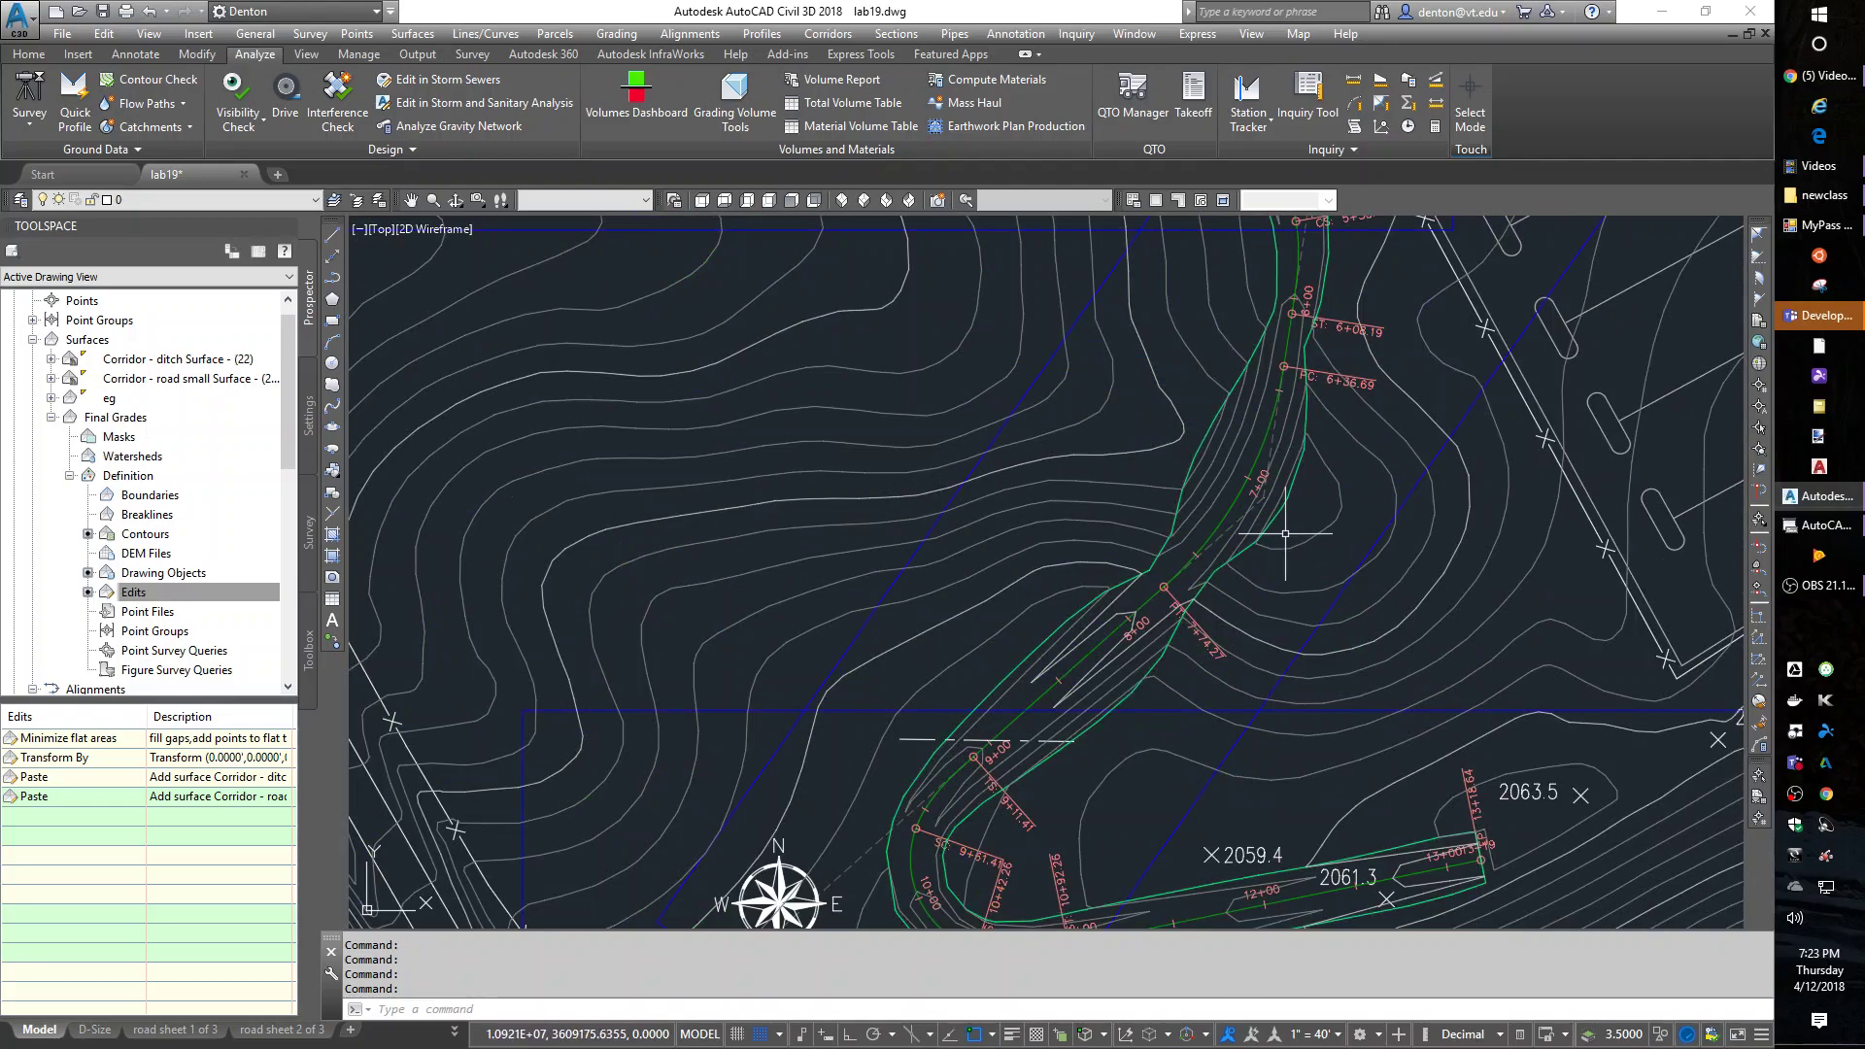
middle_drag(1267, 435, 1329, 707)
mouse_move(1098, 512)
middle_down()
mouse_move(1419, 586)
mouse_move(1308, 545)
mouse_move(1057, 335)
middle_up()
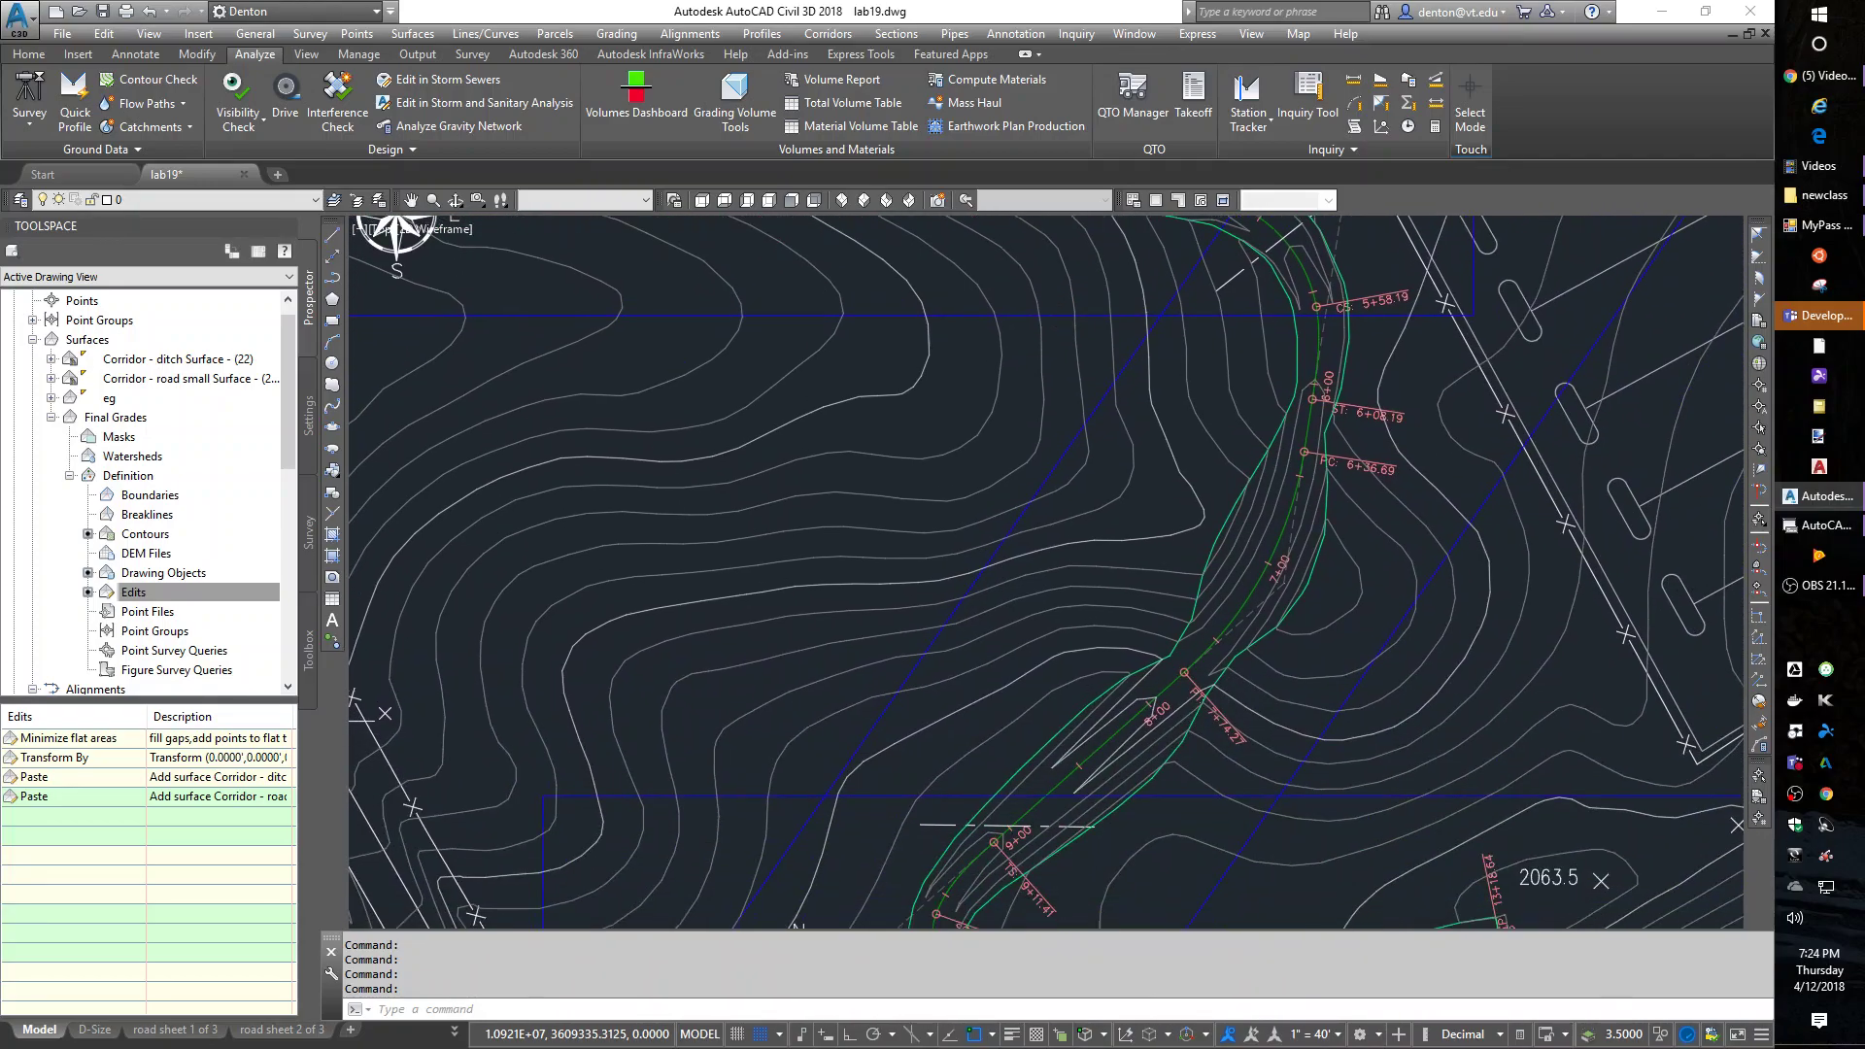
mouse_move(1153, 666)
middle_down()
mouse_move(1194, 416)
mouse_move(1335, 807)
mouse_move(1355, 729)
mouse_move(1336, 685)
middle_up()
scroll(1336, 685, down, 4)
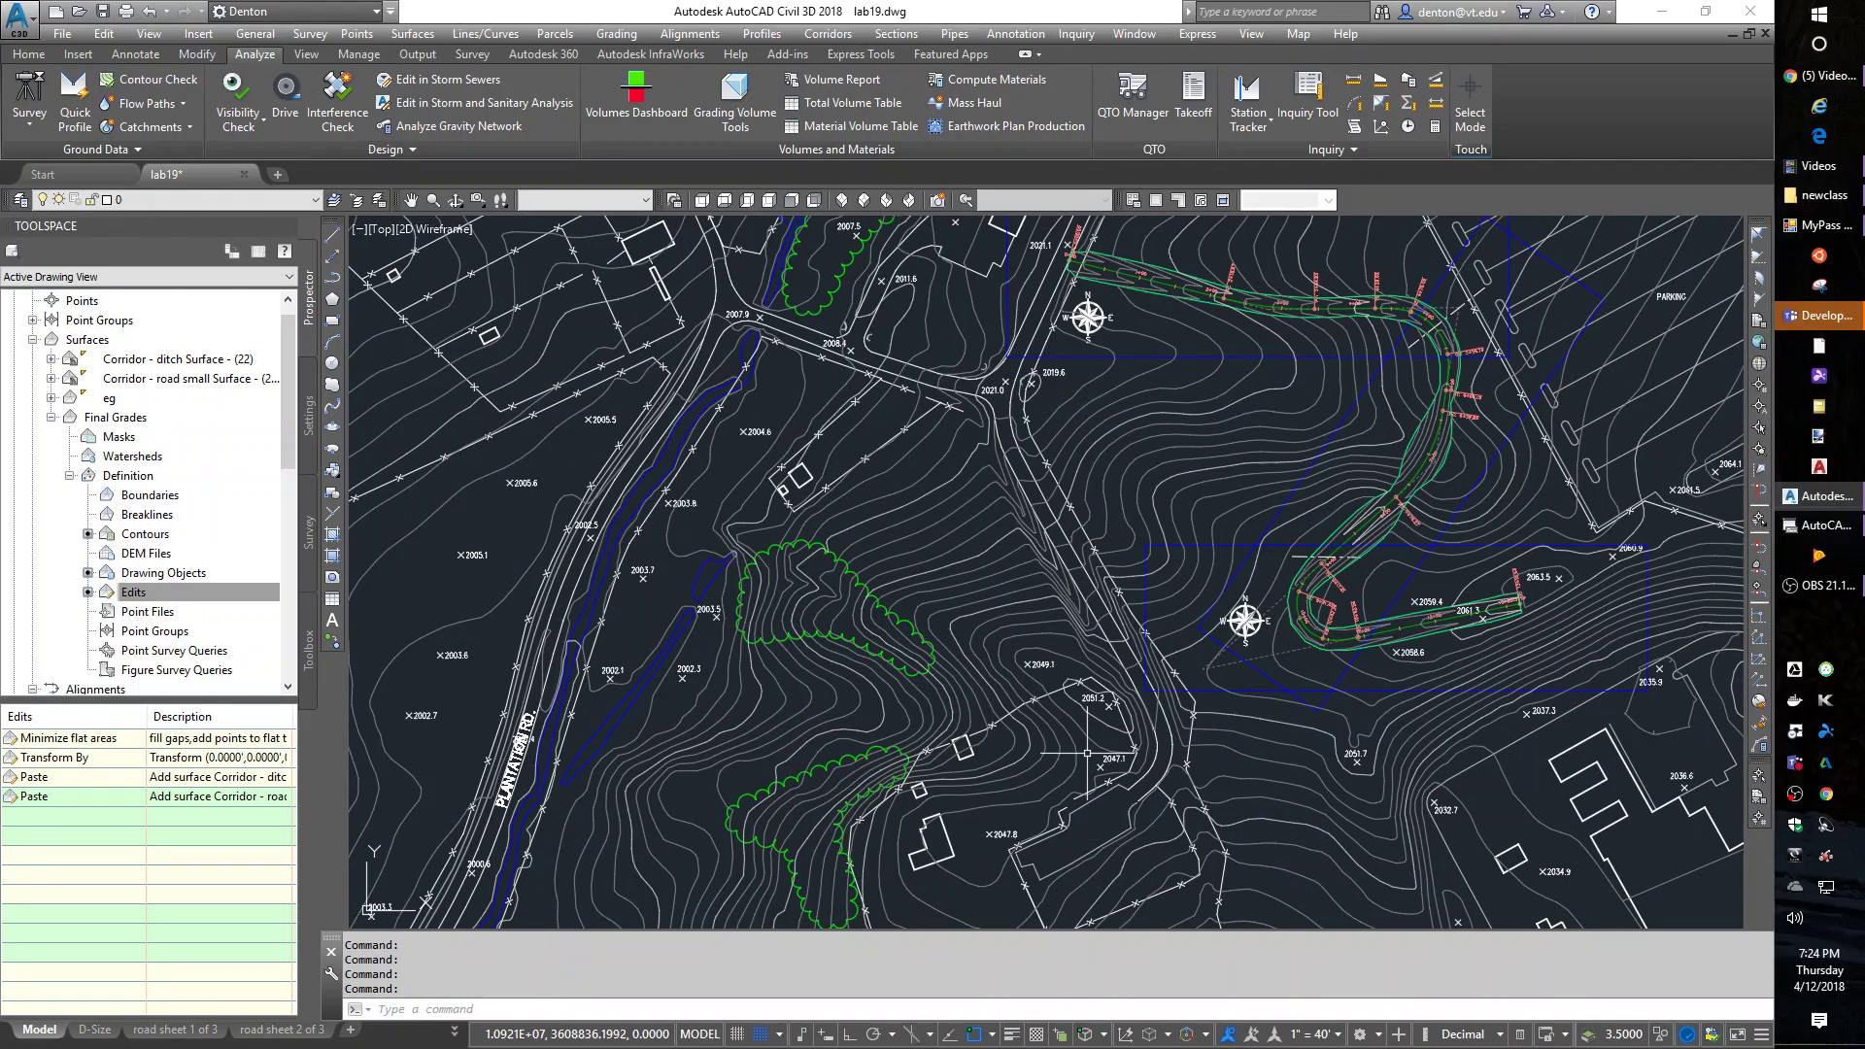